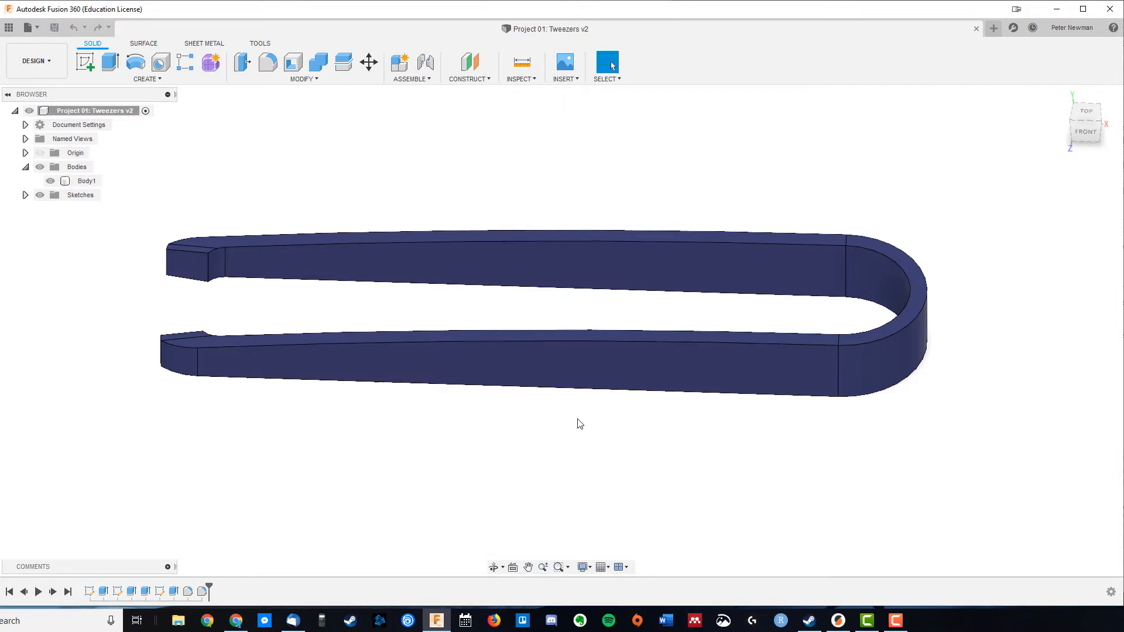
pyautogui.moveTo(547, 424); pyautogui.dragTo(570, 445, button='middle')
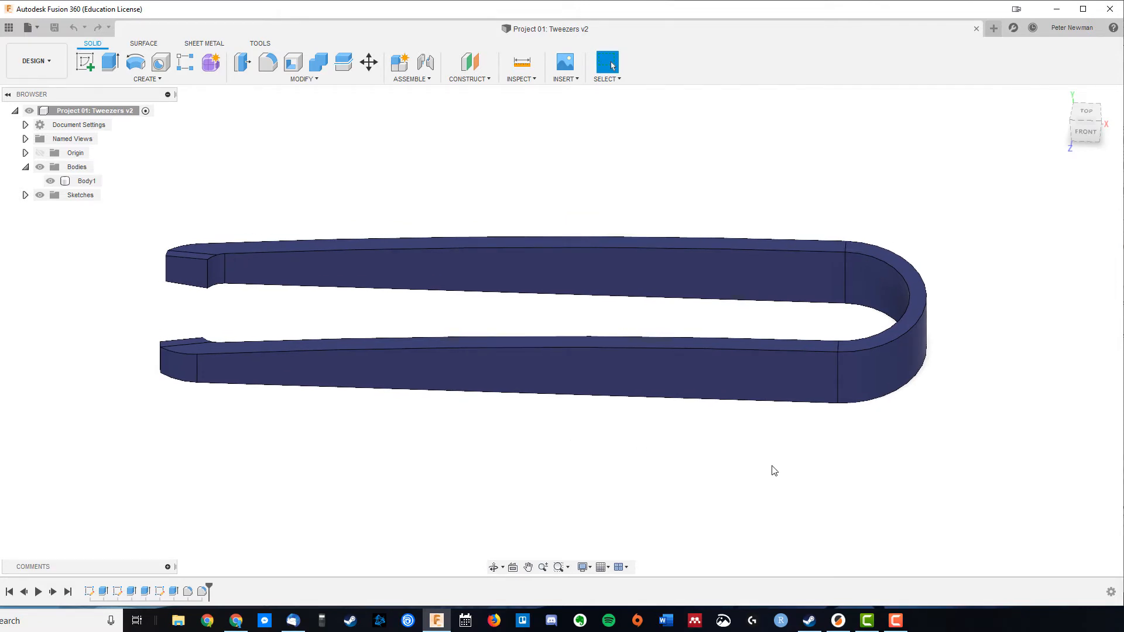
pyautogui.keyDown('shift'); pyautogui.moveTo(770, 469); pyautogui.dragTo(853, 423, button='middle'); pyautogui.keyUp('shift')
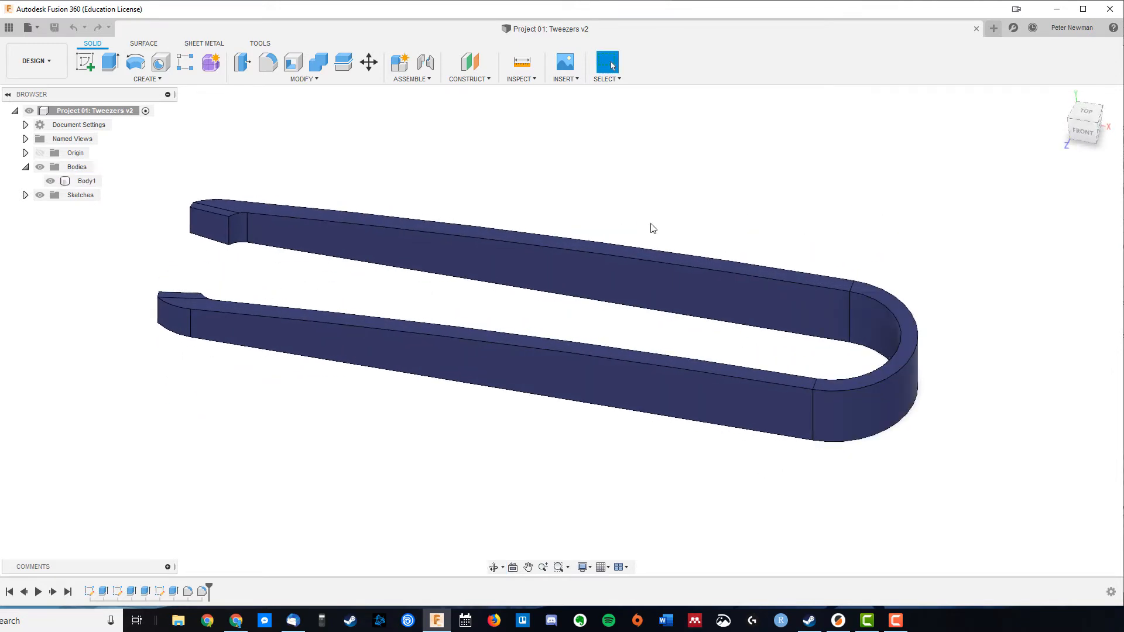
# Create a new design and save it as Tweezers Prototype in the CAD for STEM Teaching project.
pyautogui.click(994, 32)
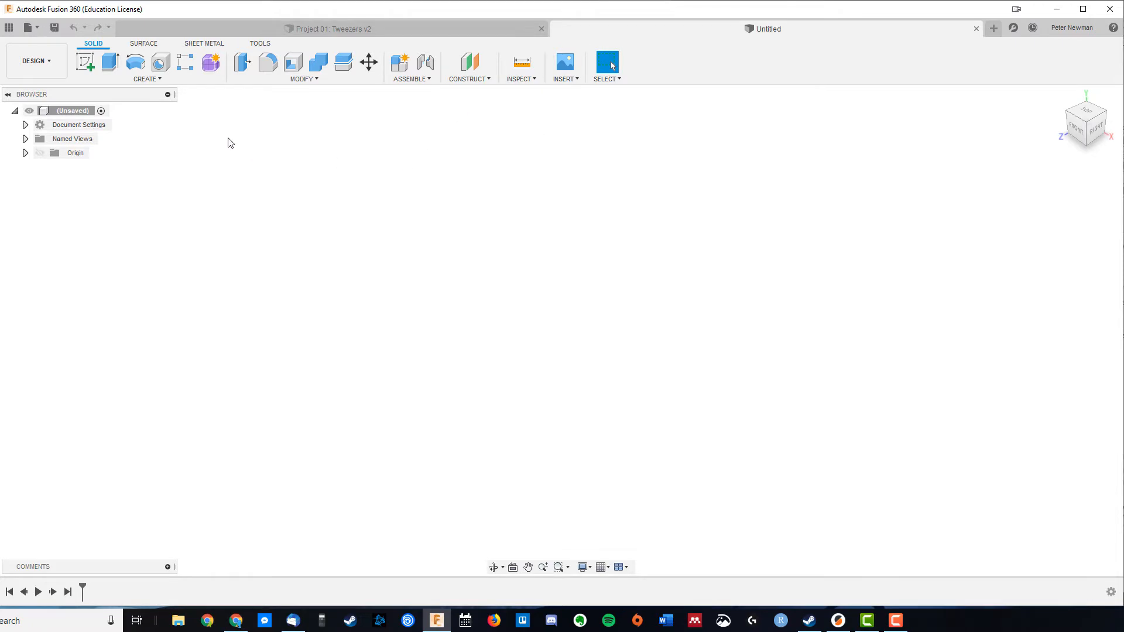
pyautogui.hotkey('ctrl', 's')
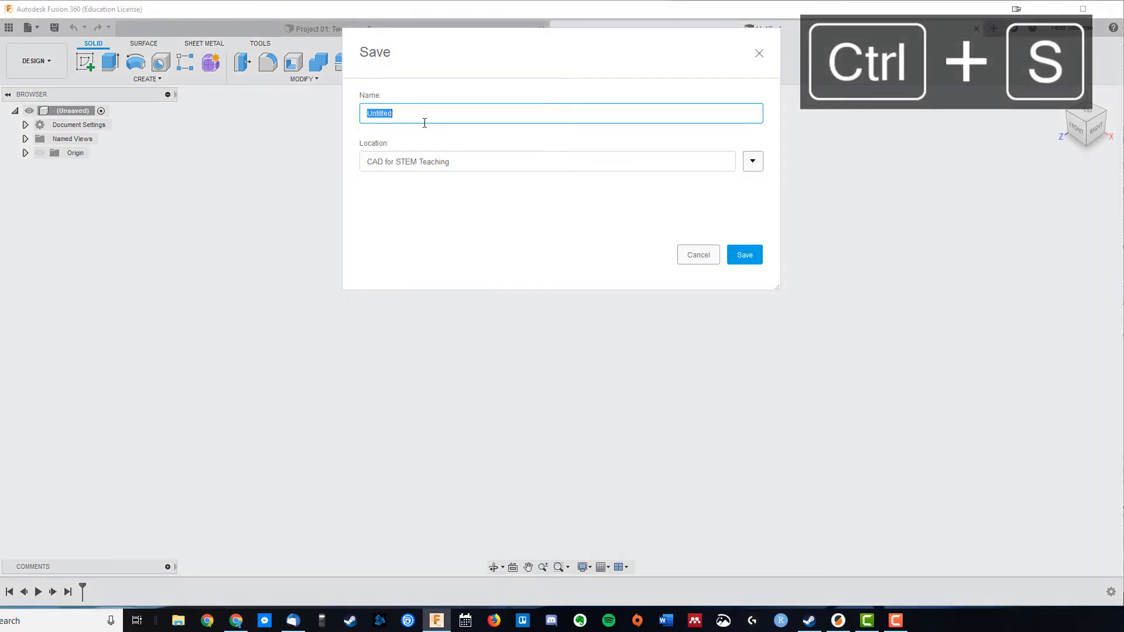
pyautogui.write('Tweezers')
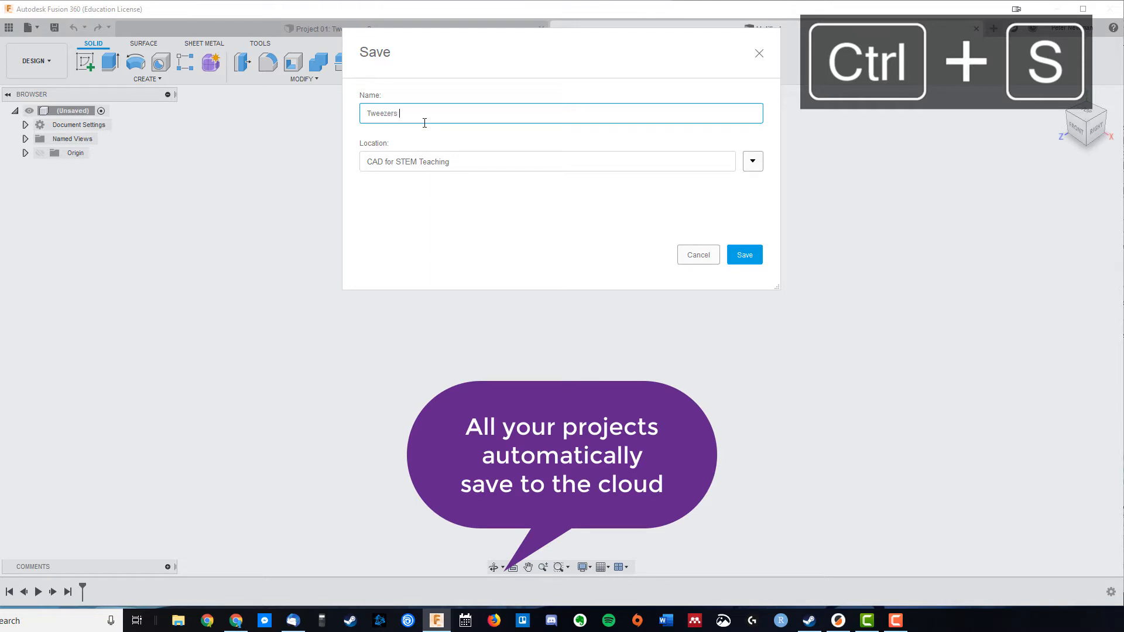
pyautogui.write(' Pla')
pyautogui.press('BackSpace')
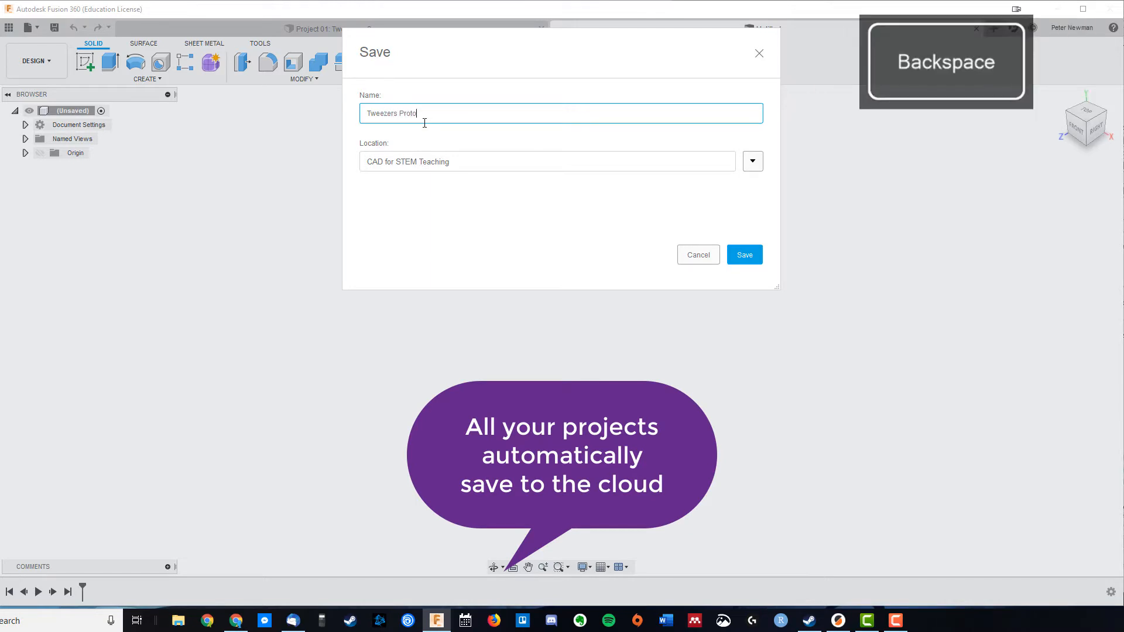
pyautogui.write('rototype')
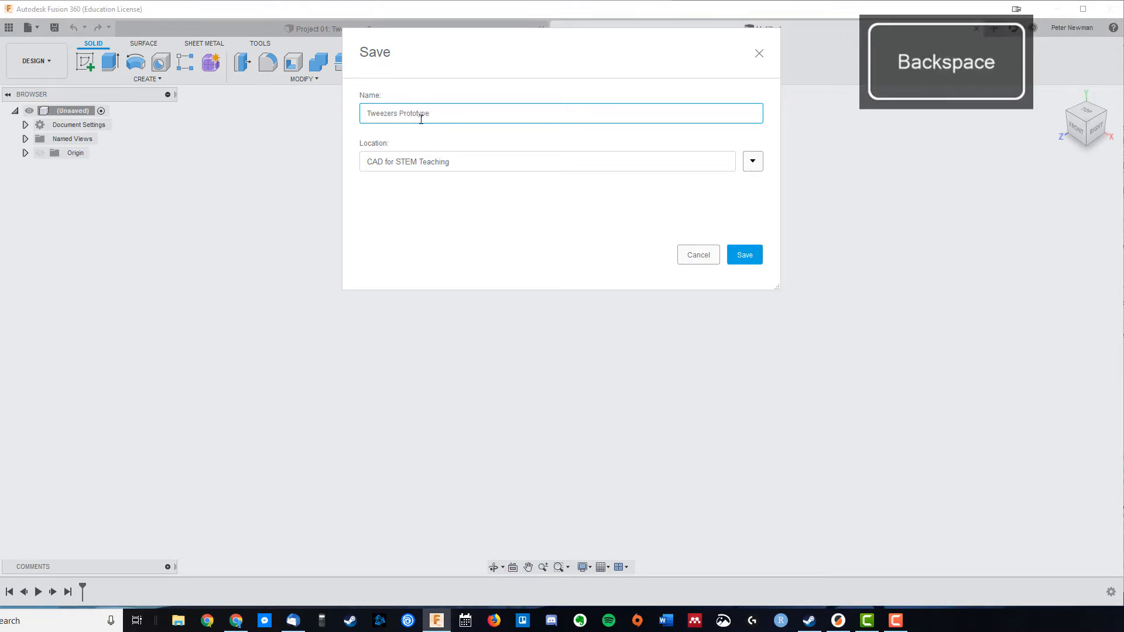
pyautogui.click(745, 254)
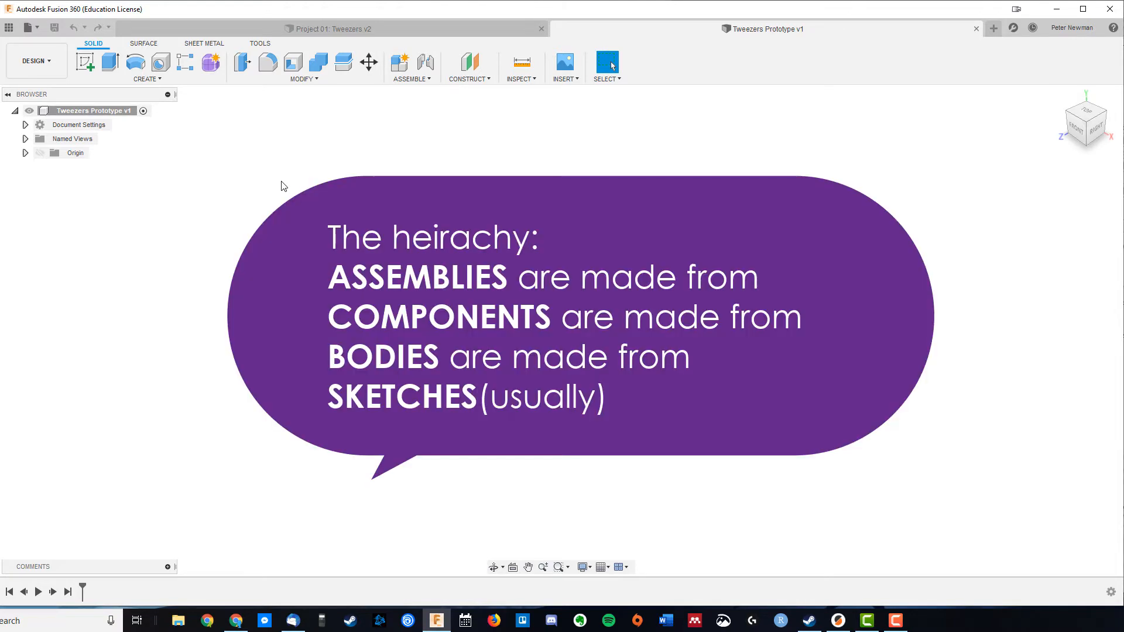
# Start a sketch on the horizontal origin plane seen from the top.
pyautogui.click(87, 64)
pyautogui.click(147, 79)
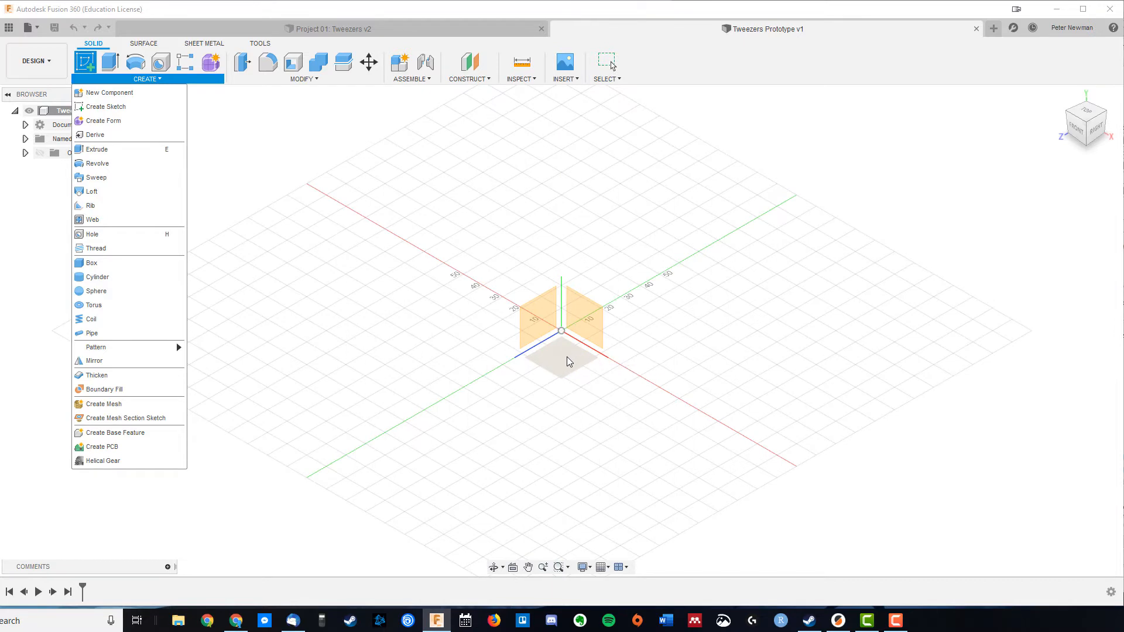
pyautogui.click(585, 319)
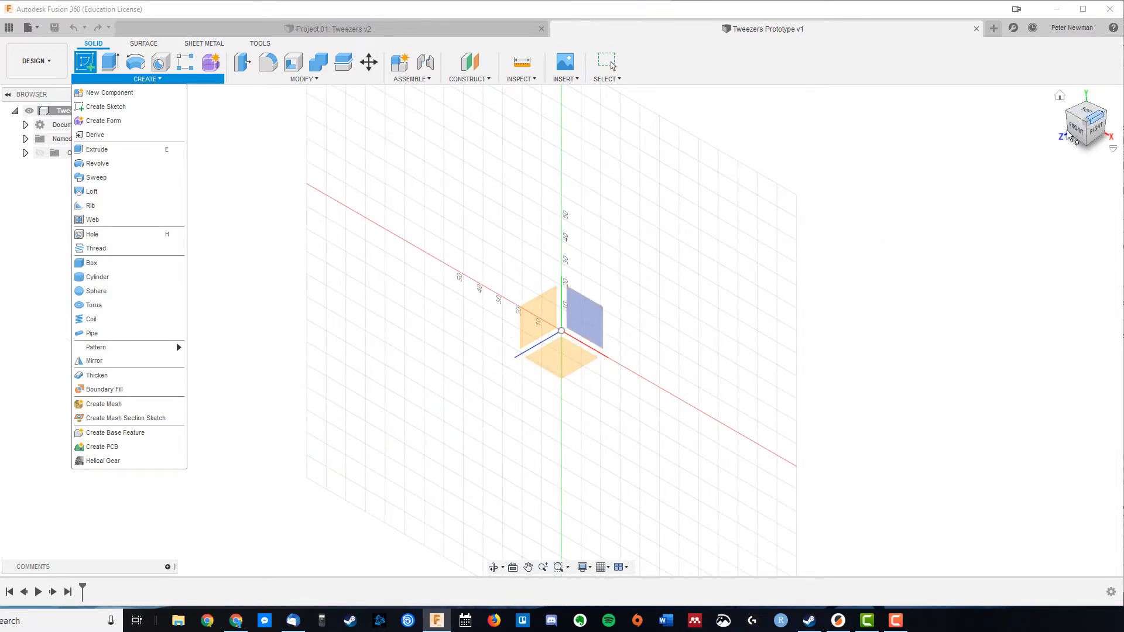
pyautogui.click(564, 358)
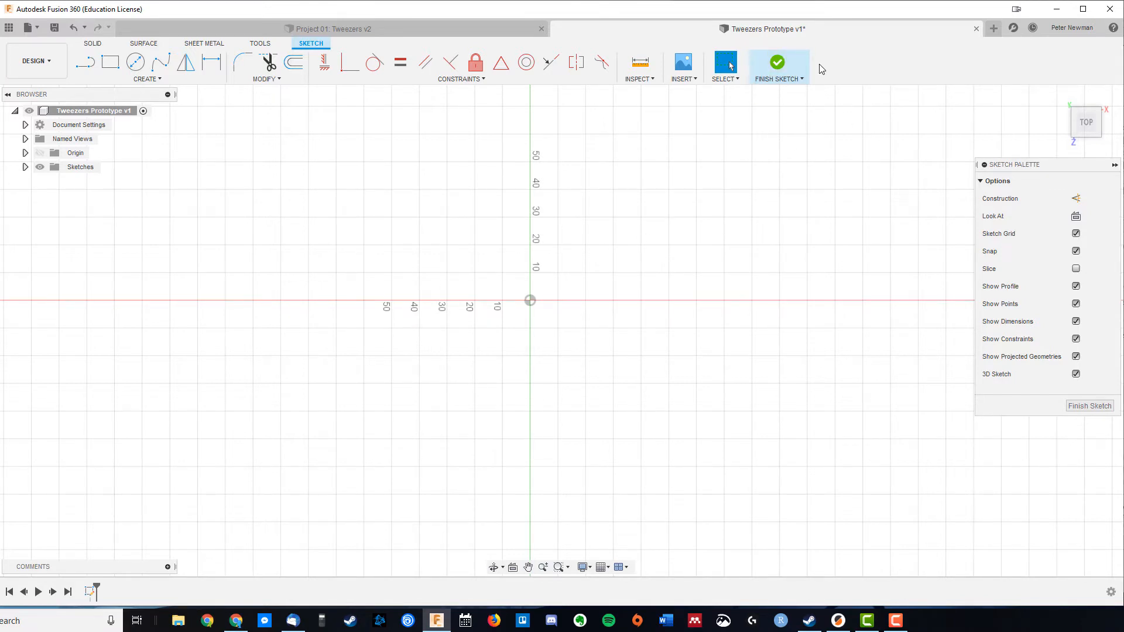
# Draw a center rectangle on the origin, 20 mm high and 80 mm wide.
pyautogui.click(158, 82)
pyautogui.moveTo(173, 108)
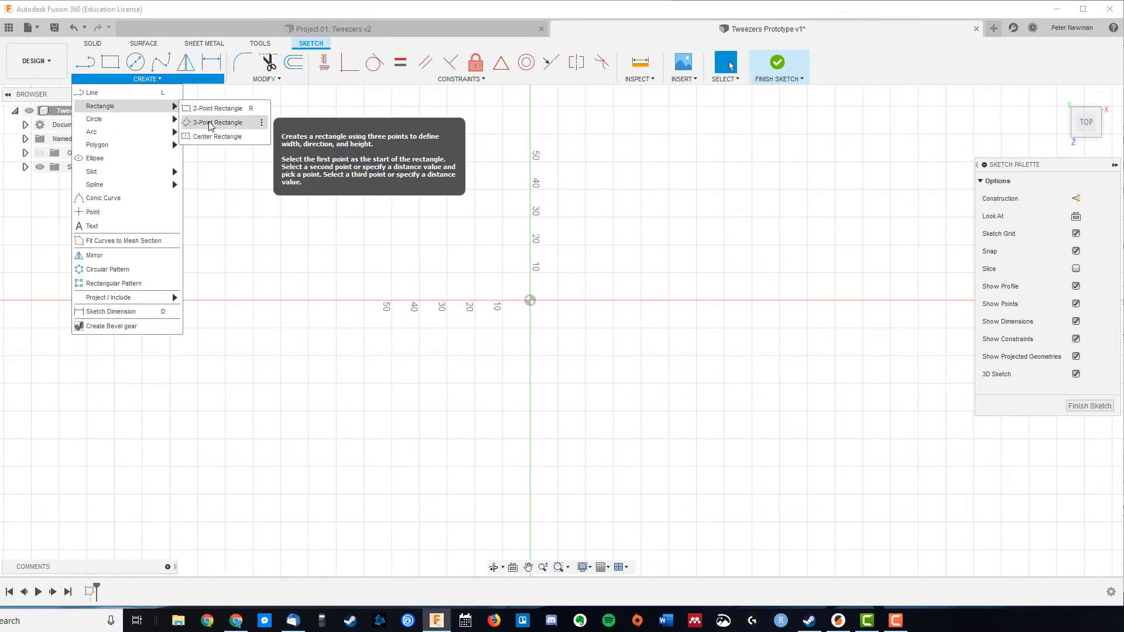
pyautogui.click(211, 139)
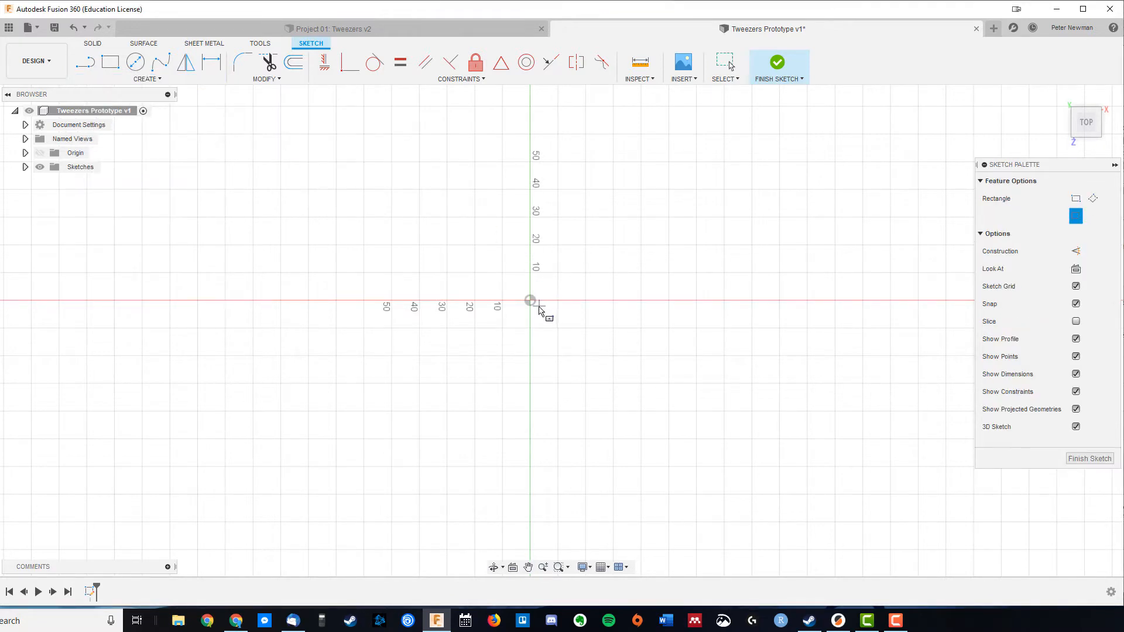
pyautogui.click(530, 300)
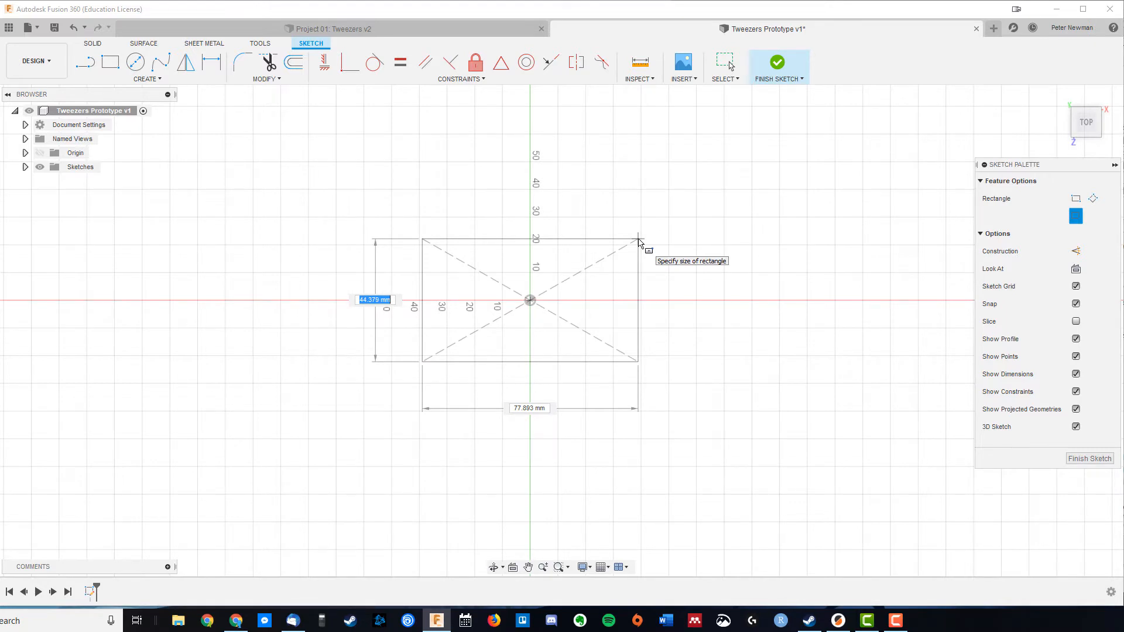
pyautogui.write('20')
pyautogui.press('Tab')
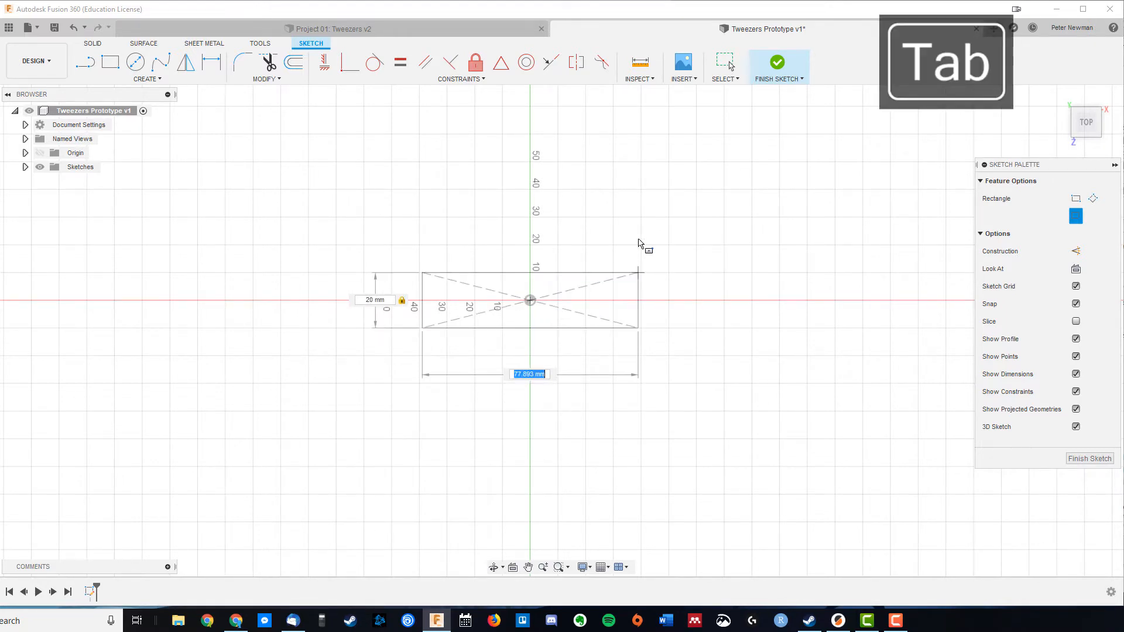
pyautogui.write('80')
pyautogui.press('Tab')
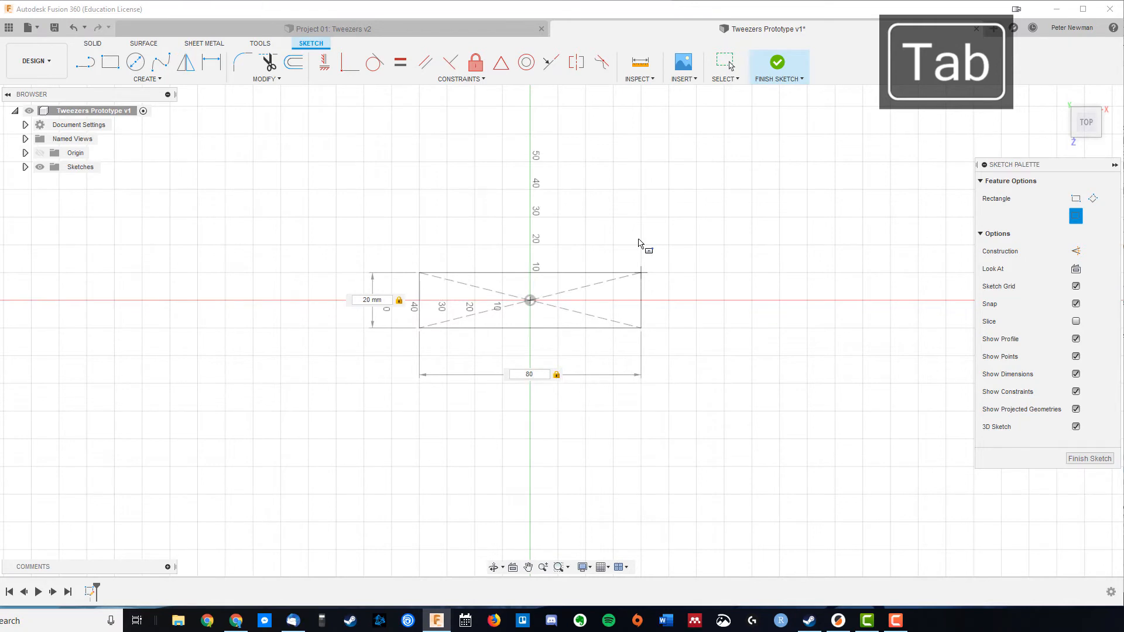
pyautogui.press('Return')
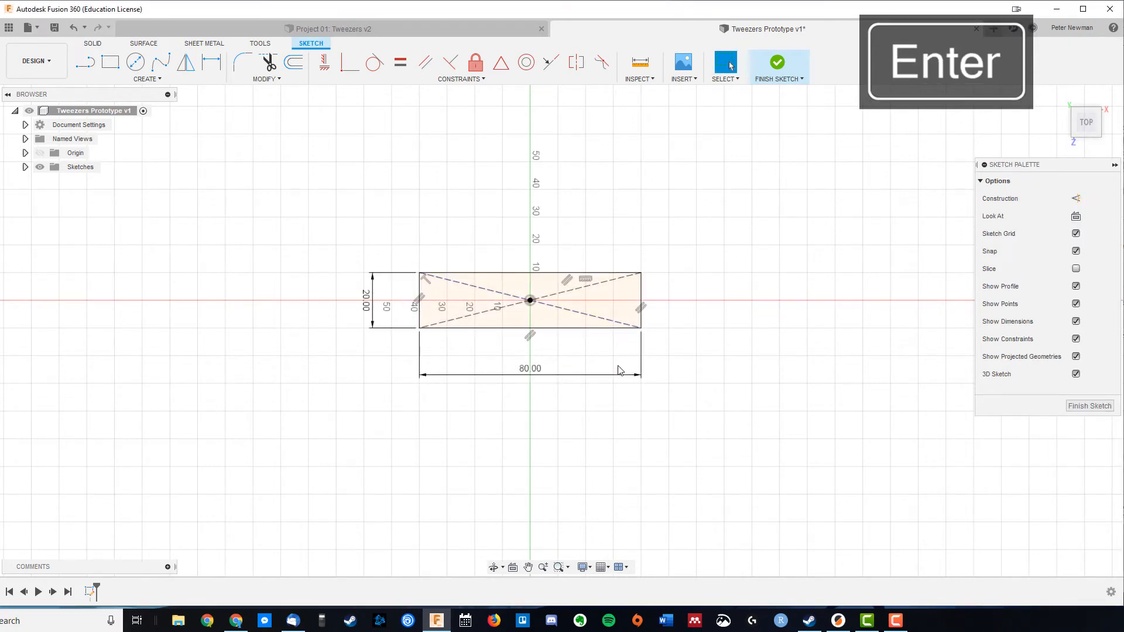
pyautogui.scroll(4, 609, 366)
pyautogui.moveTo(640, 409); pyautogui.dragTo(642, 413)
pyautogui.press('Escape')
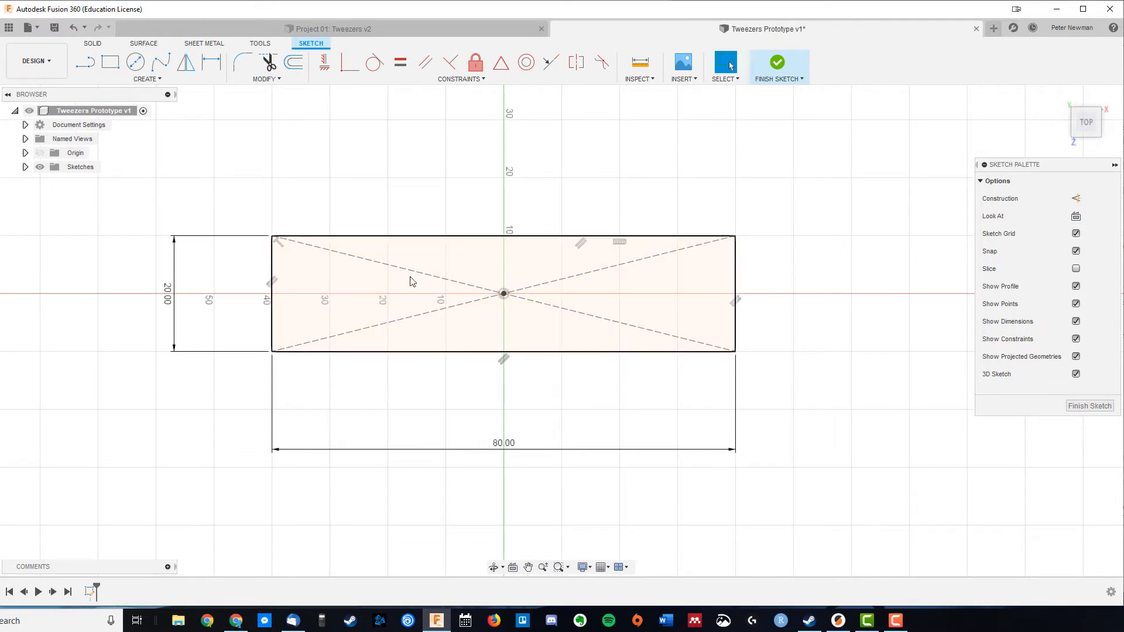
pyautogui.click(422, 237)
pyautogui.click(421, 206)
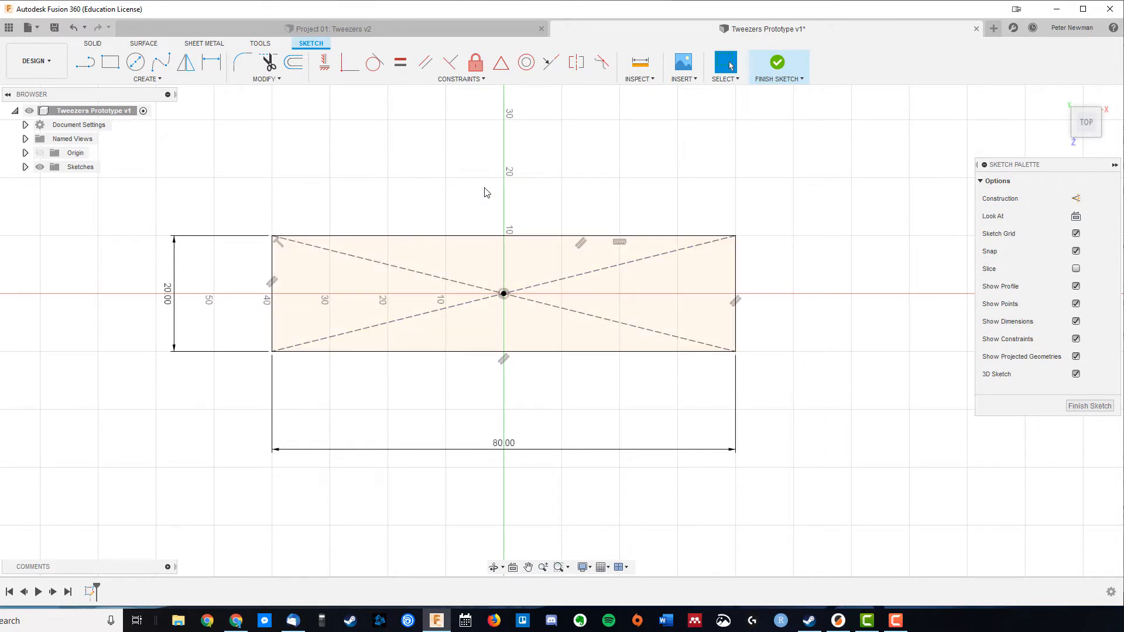
pyautogui.click(726, 239)
# Draw a 3-point arc joining the two corners of the rectangle's right end, bulging outward as a semicircle.
pyautogui.click(146, 80)
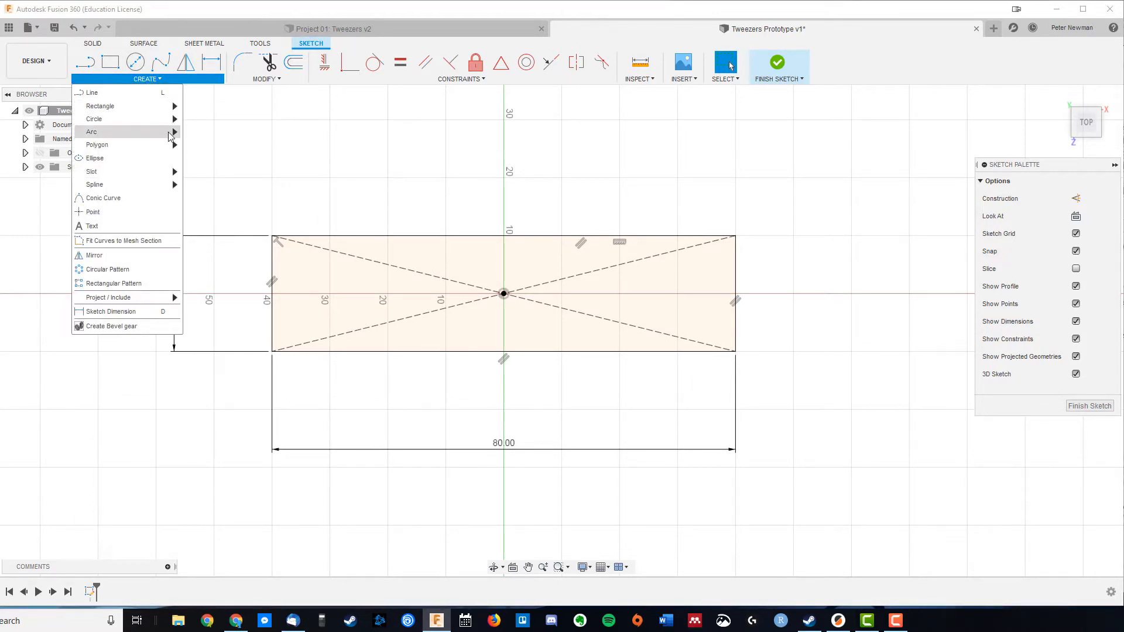
pyautogui.moveTo(175, 136)
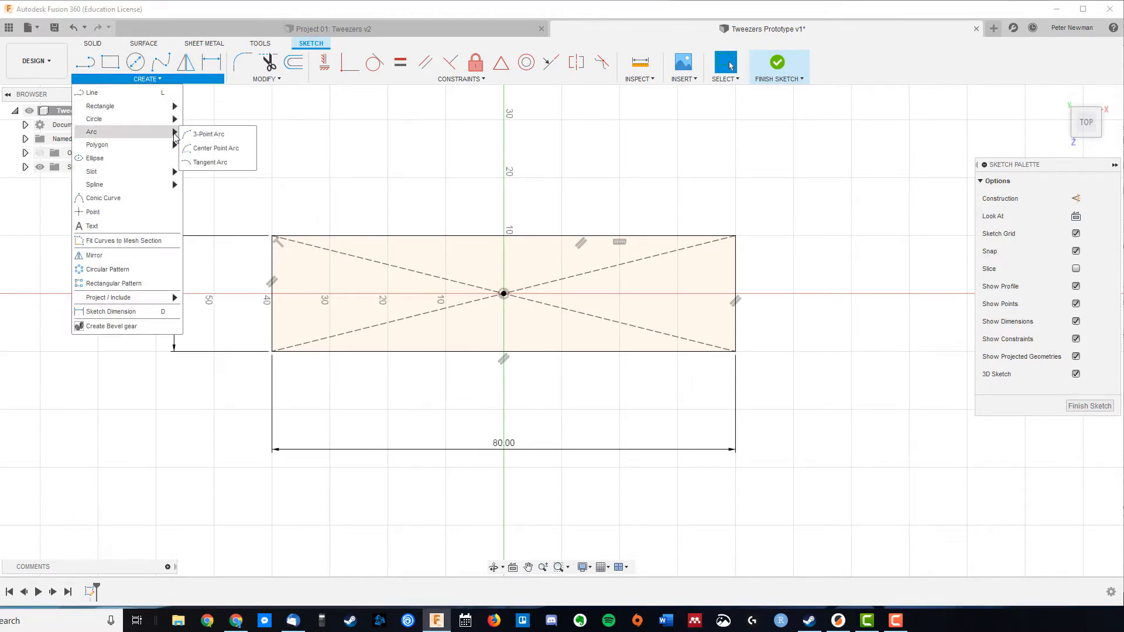
pyautogui.click(210, 137)
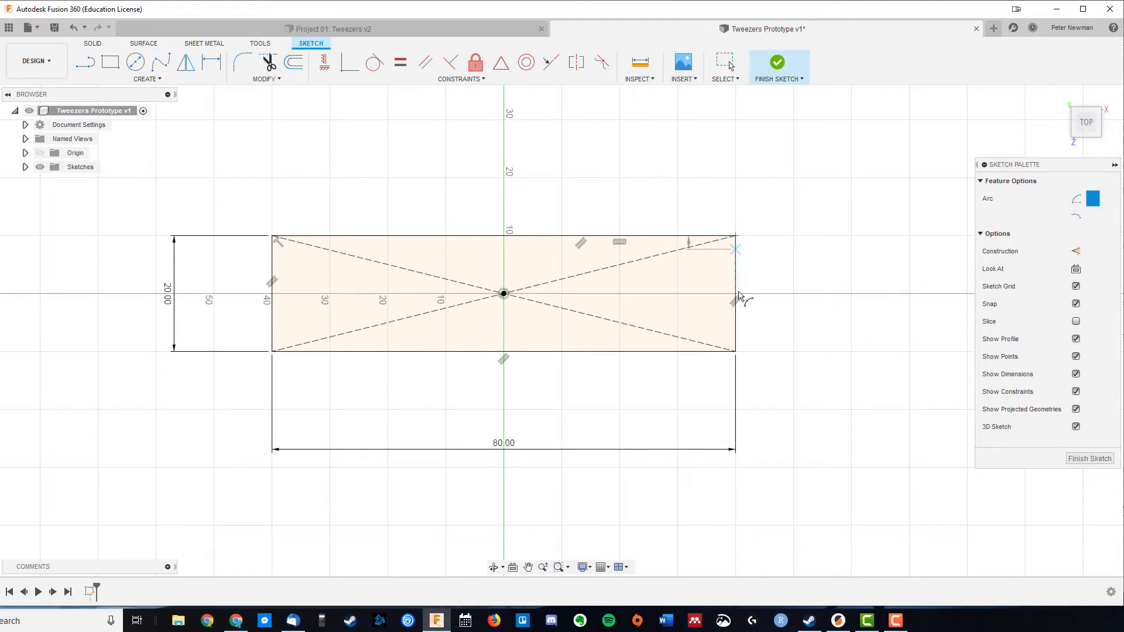
pyautogui.click(738, 345)
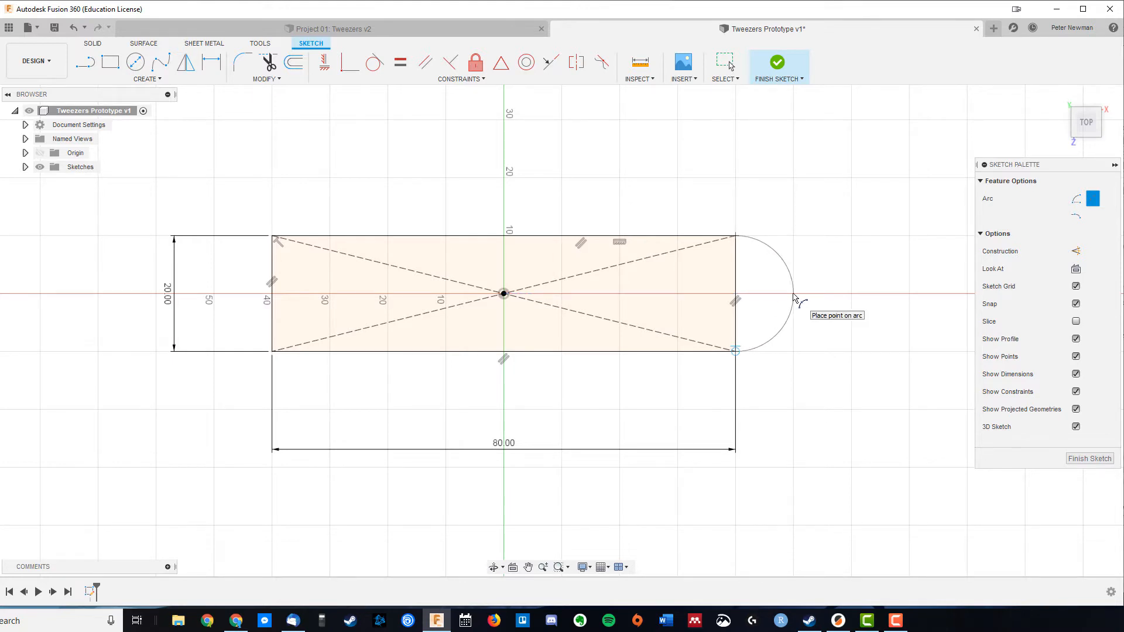
pyautogui.click(794, 298)
pyautogui.press('Escape')
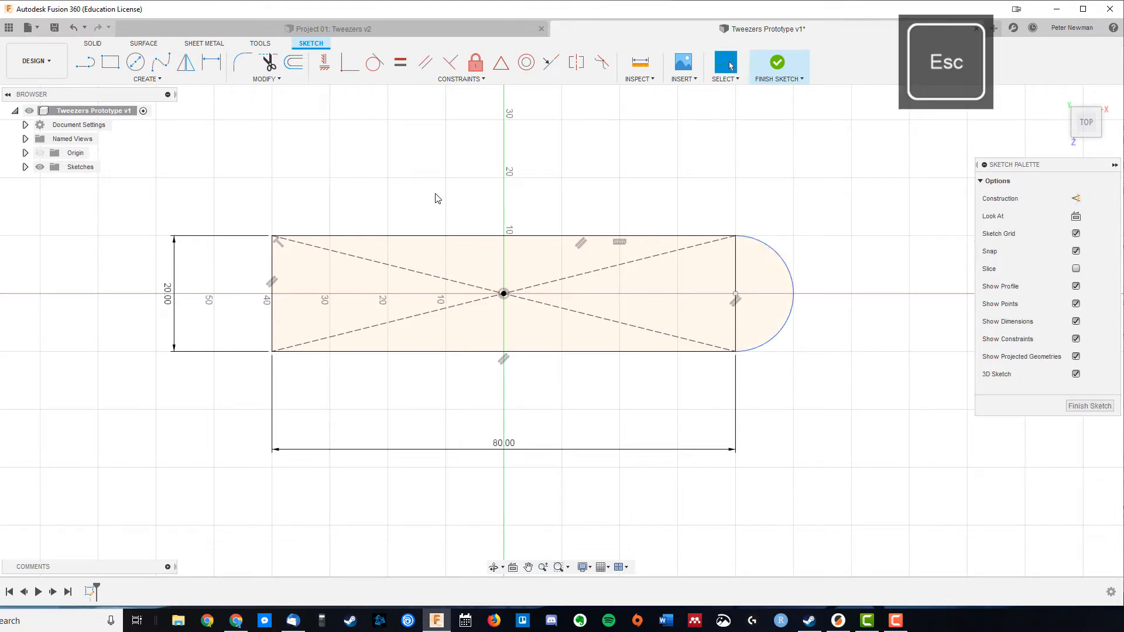
# Examine whether the rectangle and the semicircular end are separate profiles by selecting each in turn.
pyautogui.click(506, 261)
pyautogui.click(767, 291)
pyautogui.click(721, 281)
pyautogui.click(761, 272)
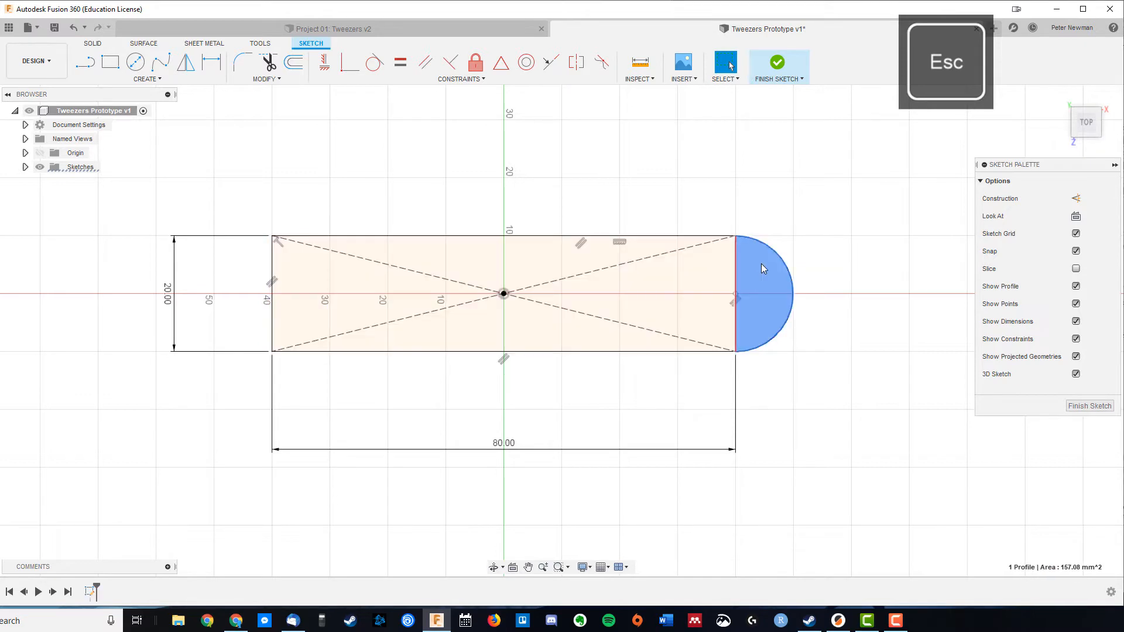
pyautogui.press('Escape')
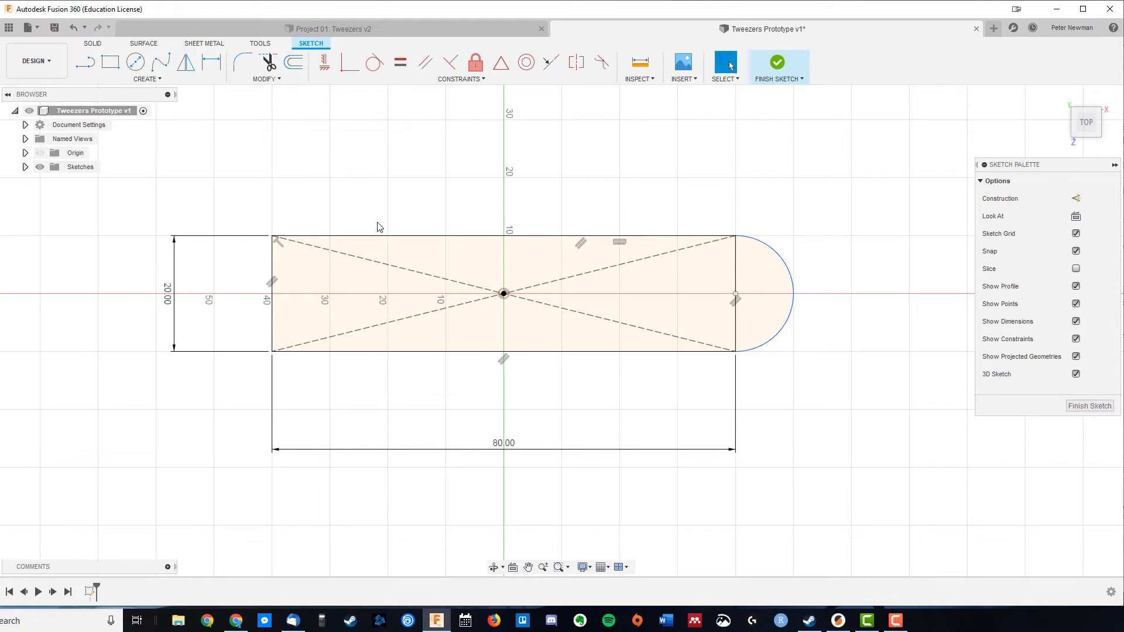
pyautogui.press('Escape')
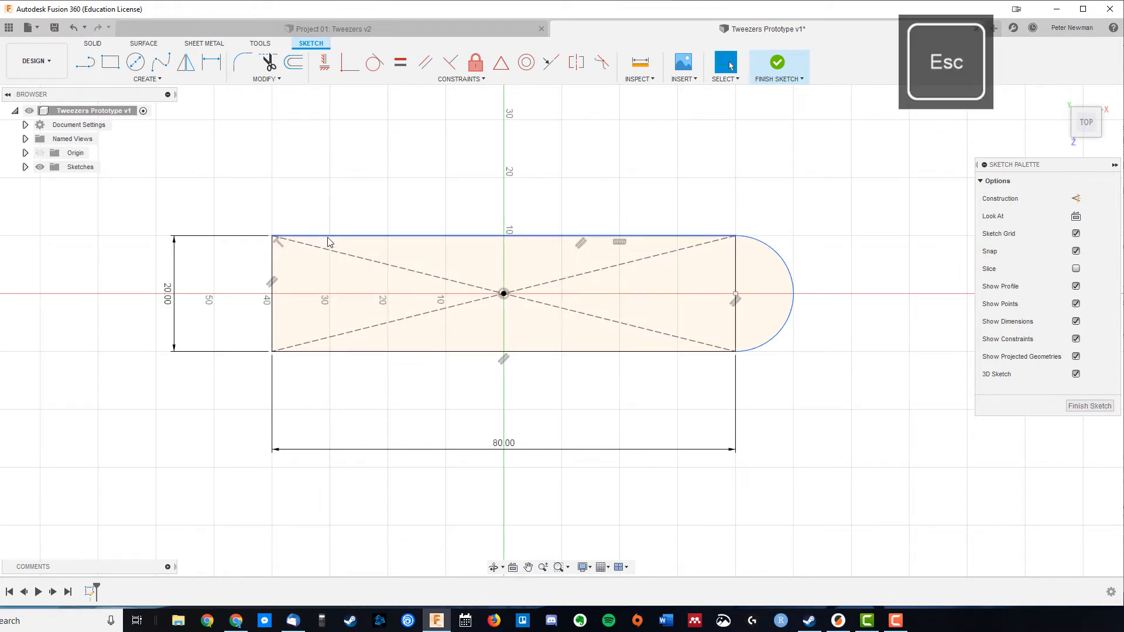
pyautogui.click(716, 290)
pyautogui.click(762, 282)
pyautogui.click(702, 284)
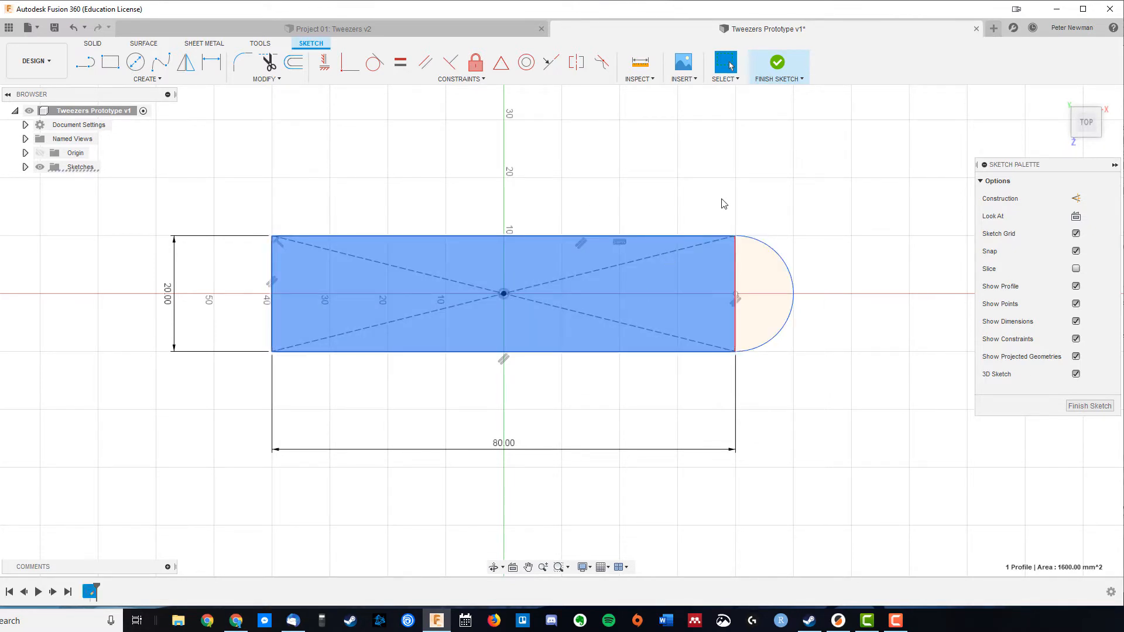
pyautogui.click(706, 197)
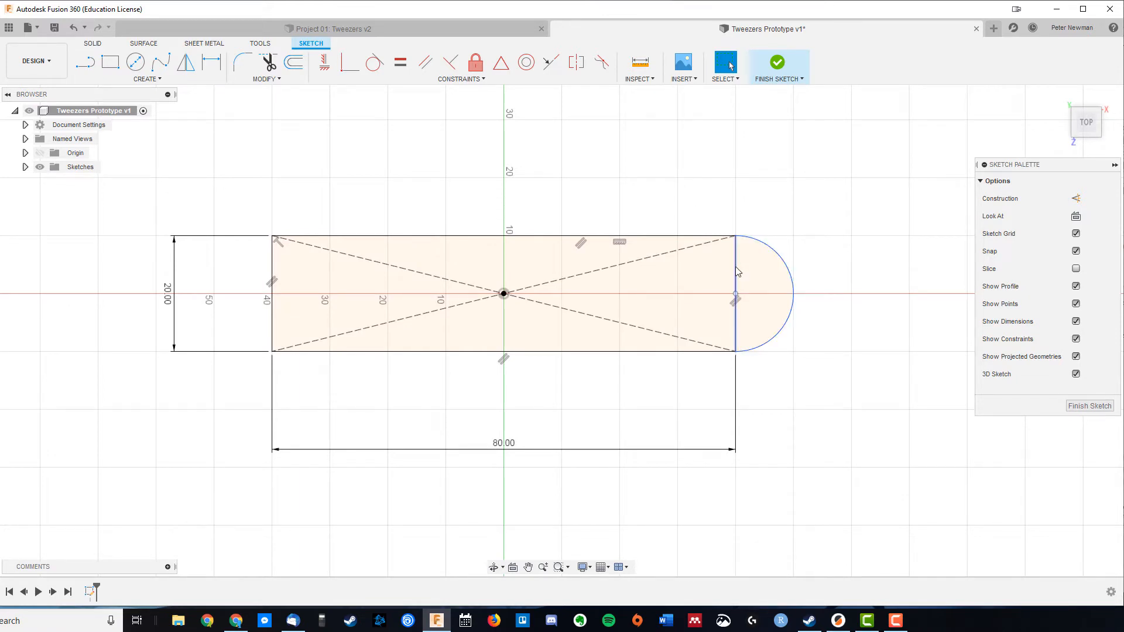
# Trim the vertical line between the rectangle and the arc, and check the resulting profile.
pyautogui.click(270, 64)
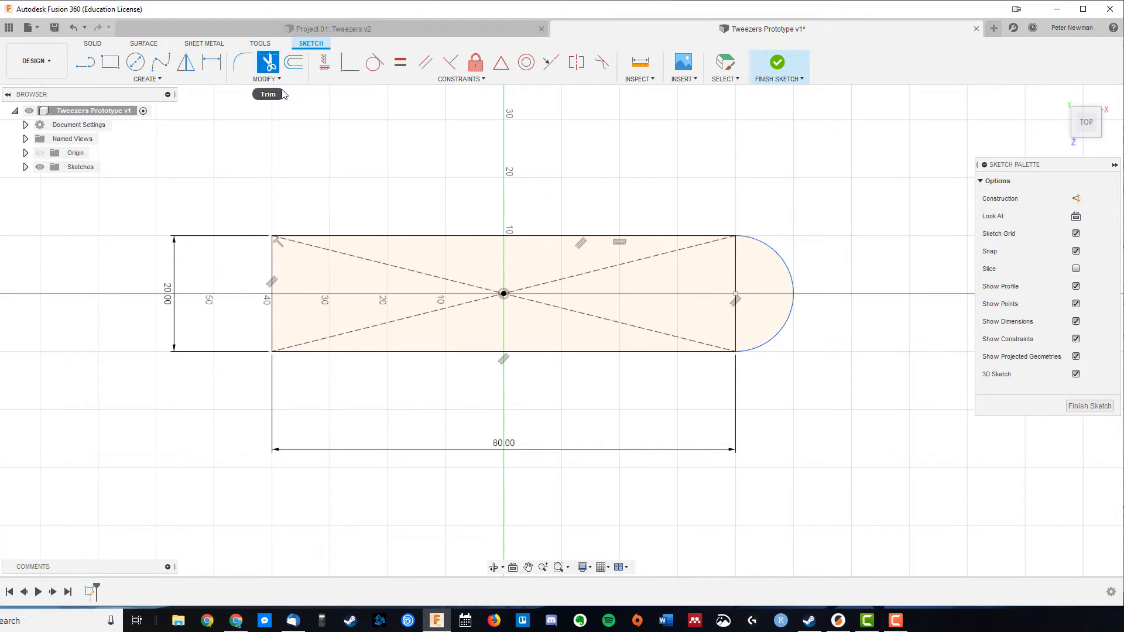
pyautogui.click(737, 273)
pyautogui.press('Escape')
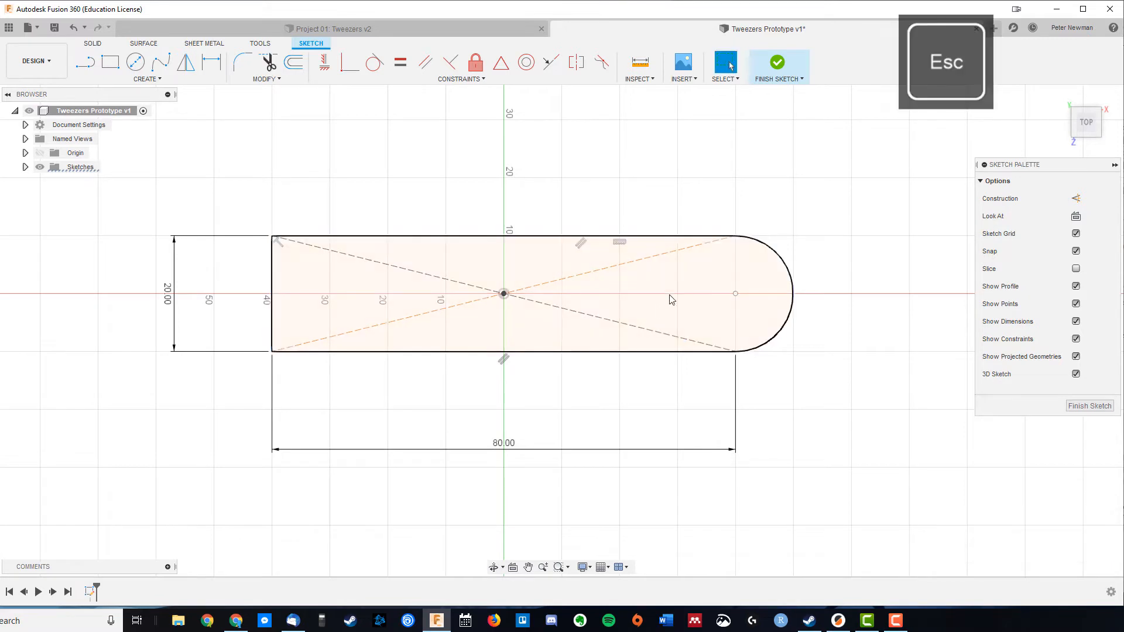
pyautogui.click(681, 283)
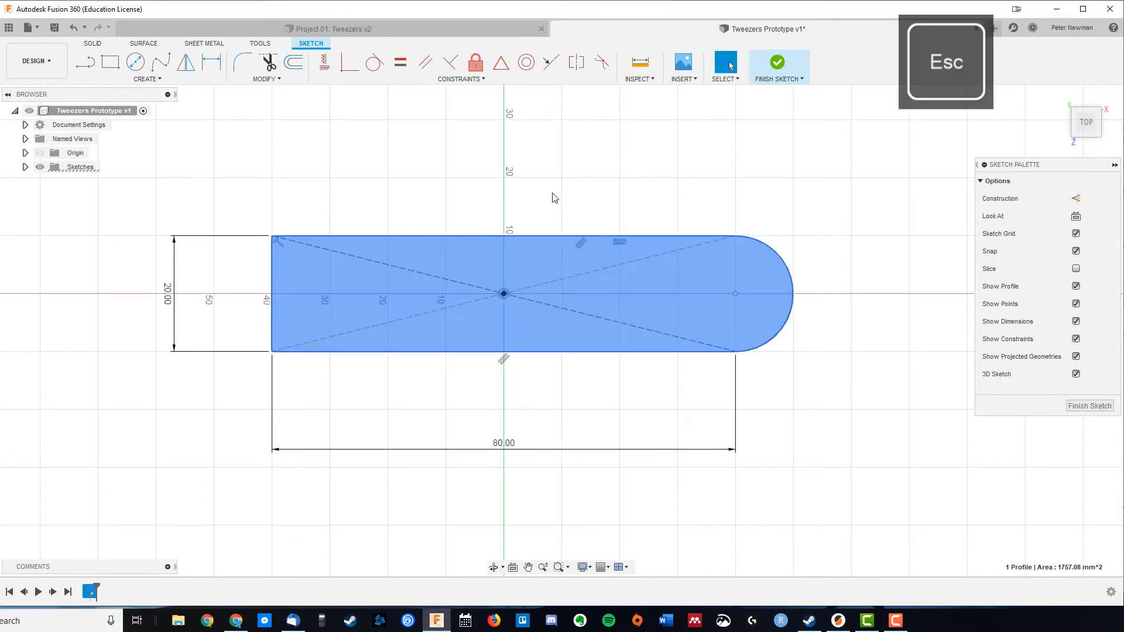
pyautogui.press('Escape')
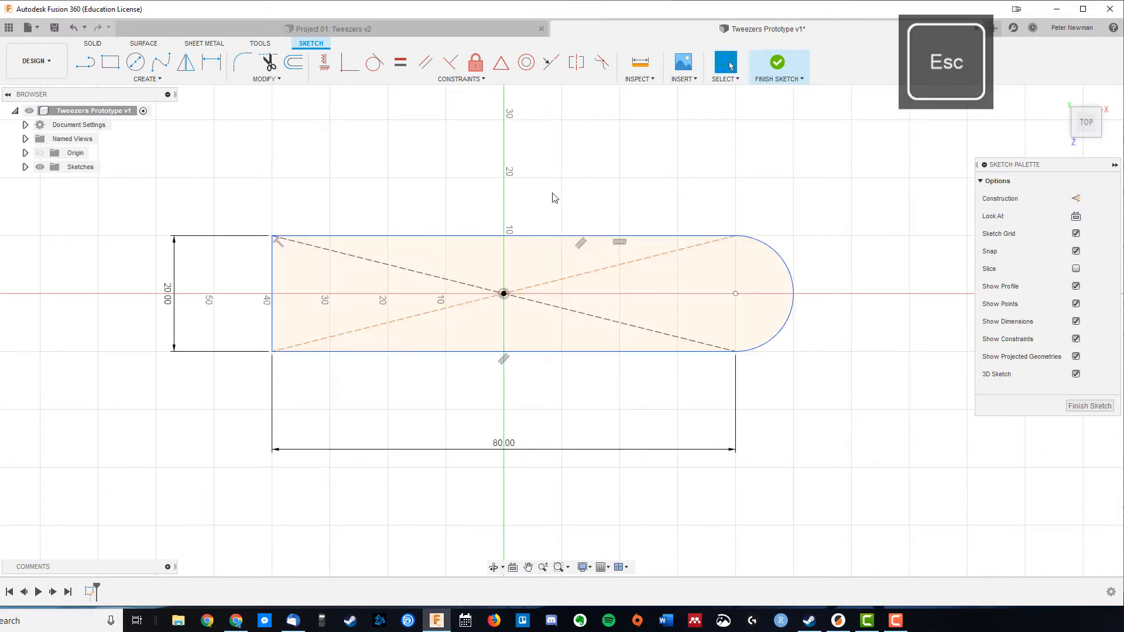
# Offset the closed rounded outline inward by 2 mm, using the whole chain of curves.
pyautogui.click(292, 62)
pyautogui.click(550, 236)
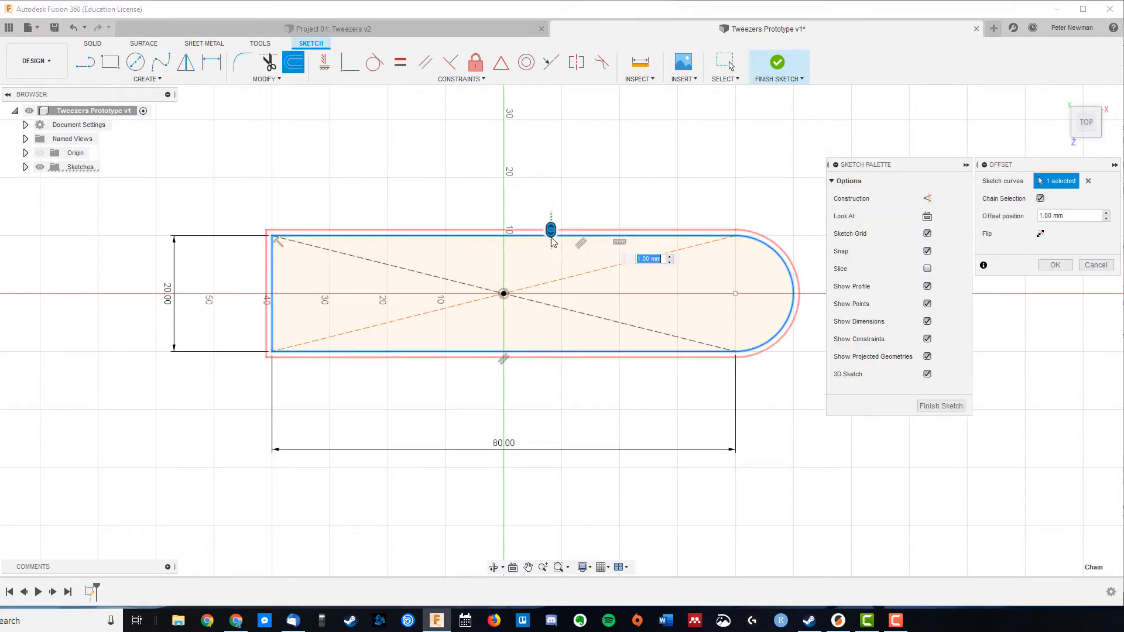
pyautogui.moveTo(550, 230); pyautogui.dragTo(552, 250)
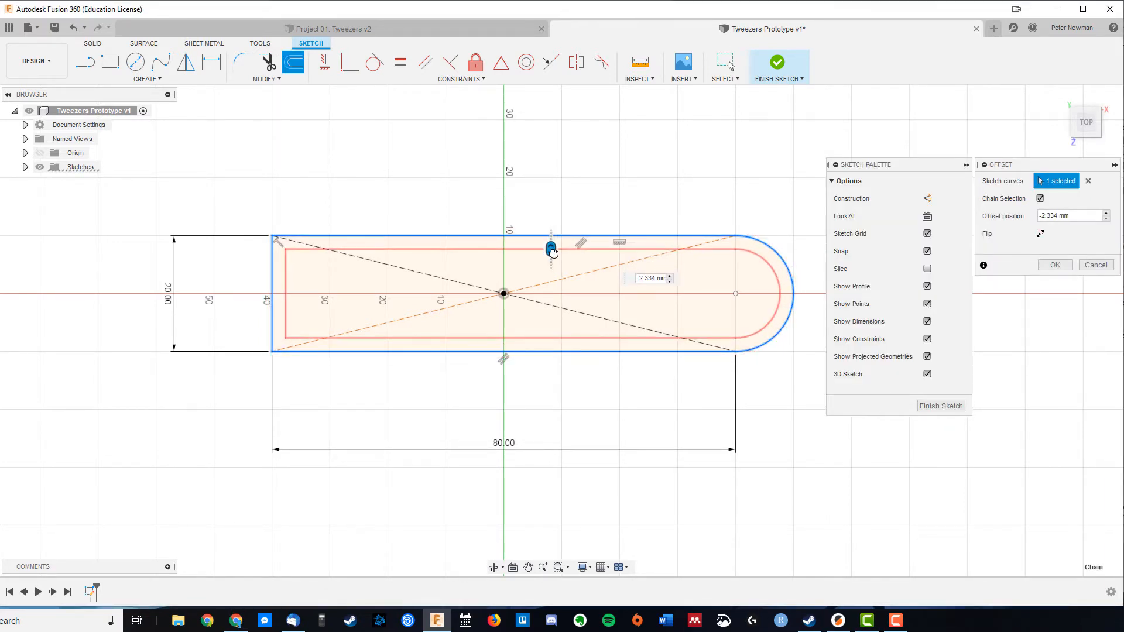
pyautogui.write('-2')
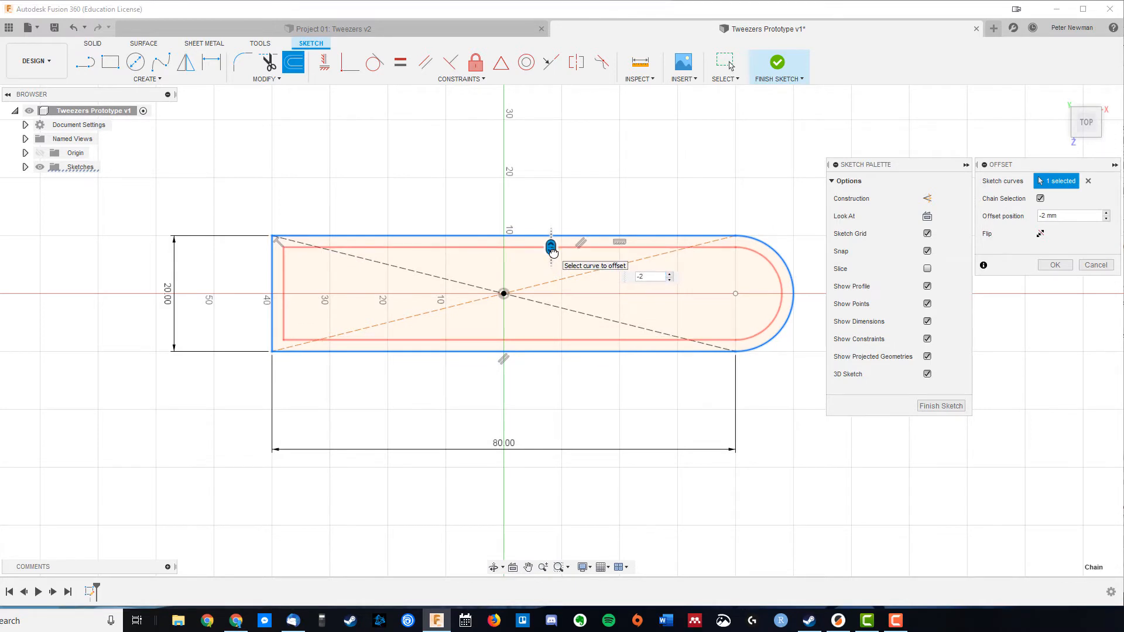
pyautogui.press('Return')
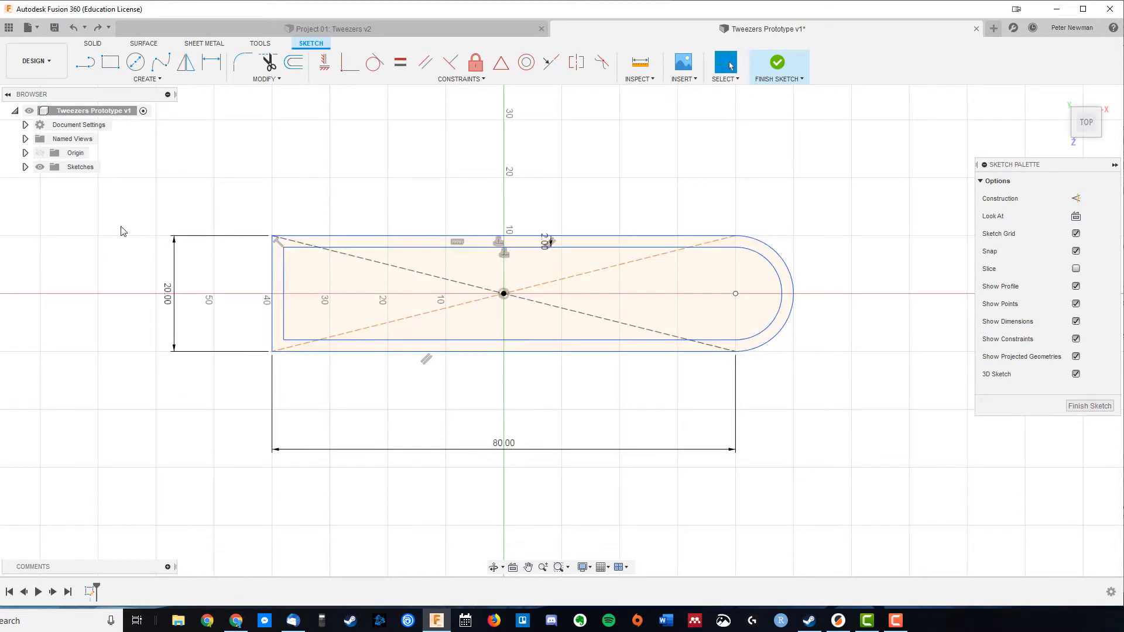
# Extend the two long lines of the inner offset to the outer vertical line at the square end.
pyautogui.click(255, 80)
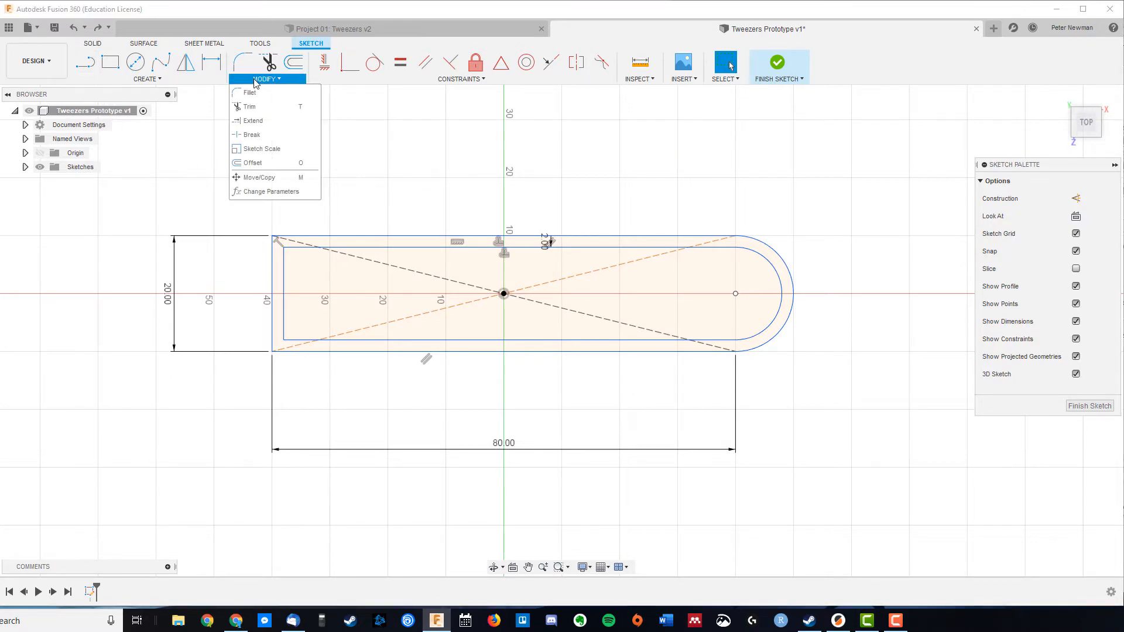
pyautogui.click(257, 120)
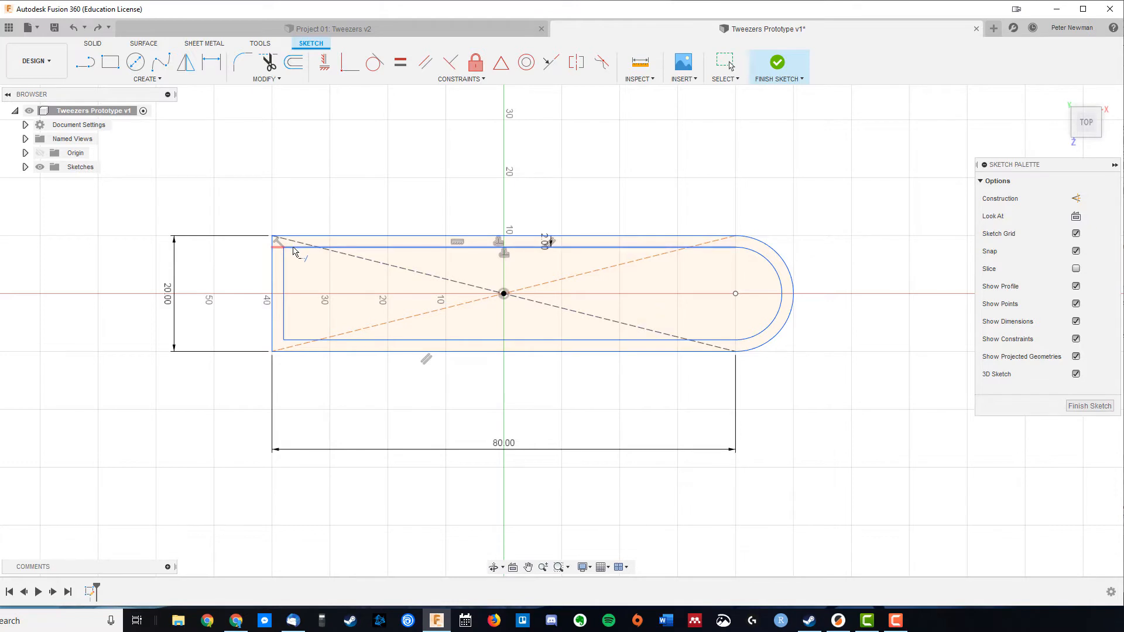
pyautogui.click(296, 248)
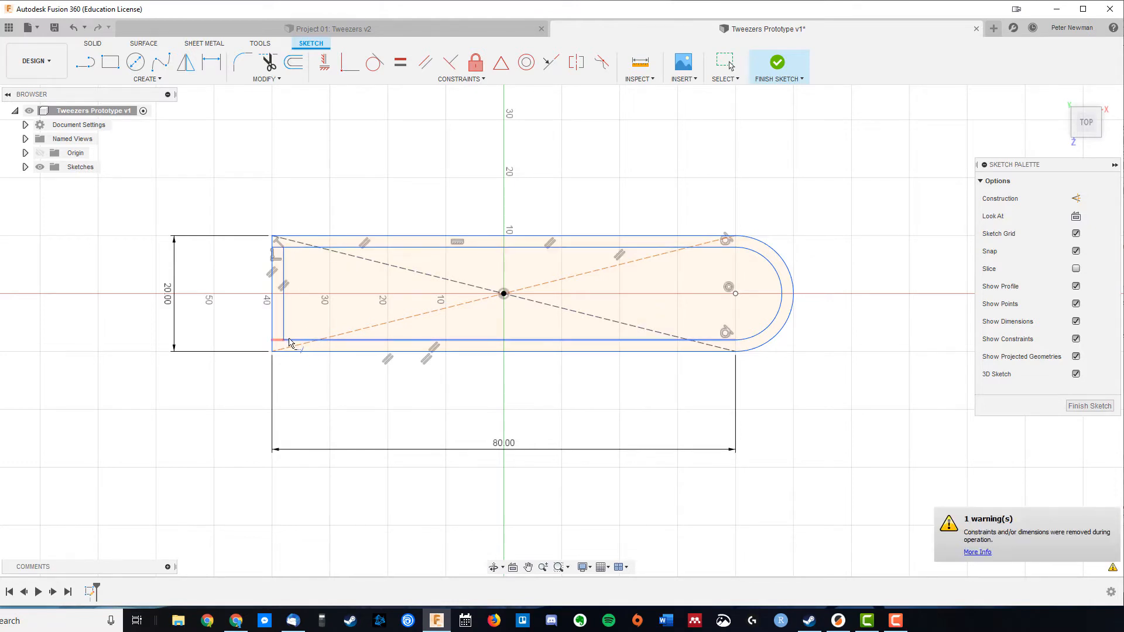
pyautogui.click(295, 345)
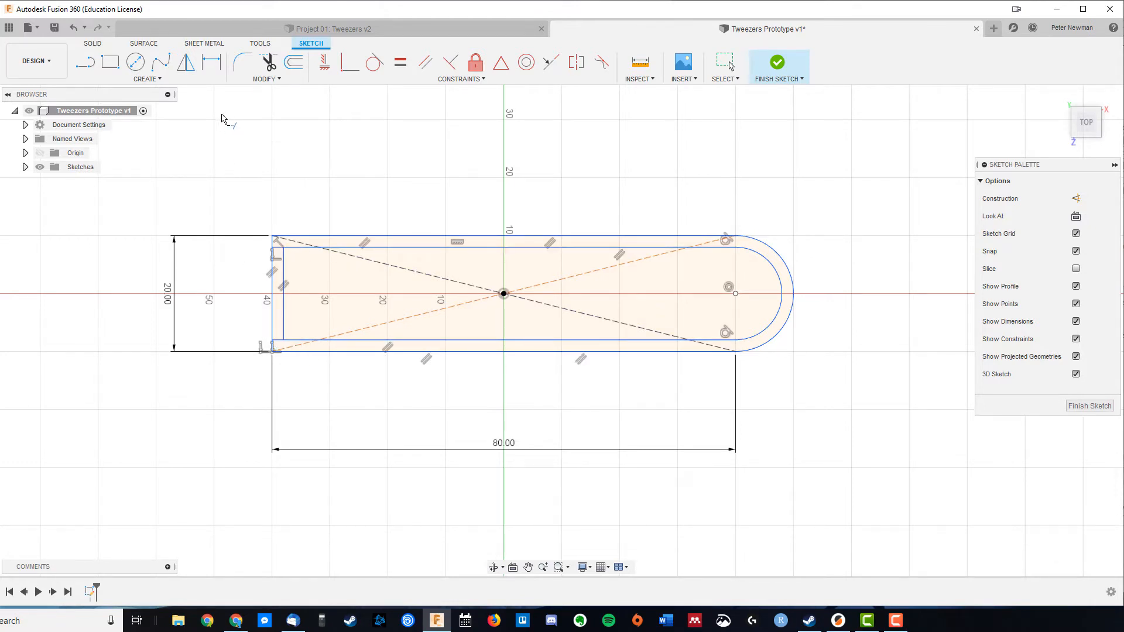
# Trim the outer and inner vertical lines between the two arms to open the square end, and finish the sketch.
pyautogui.press('t')
pyautogui.click(273, 305)
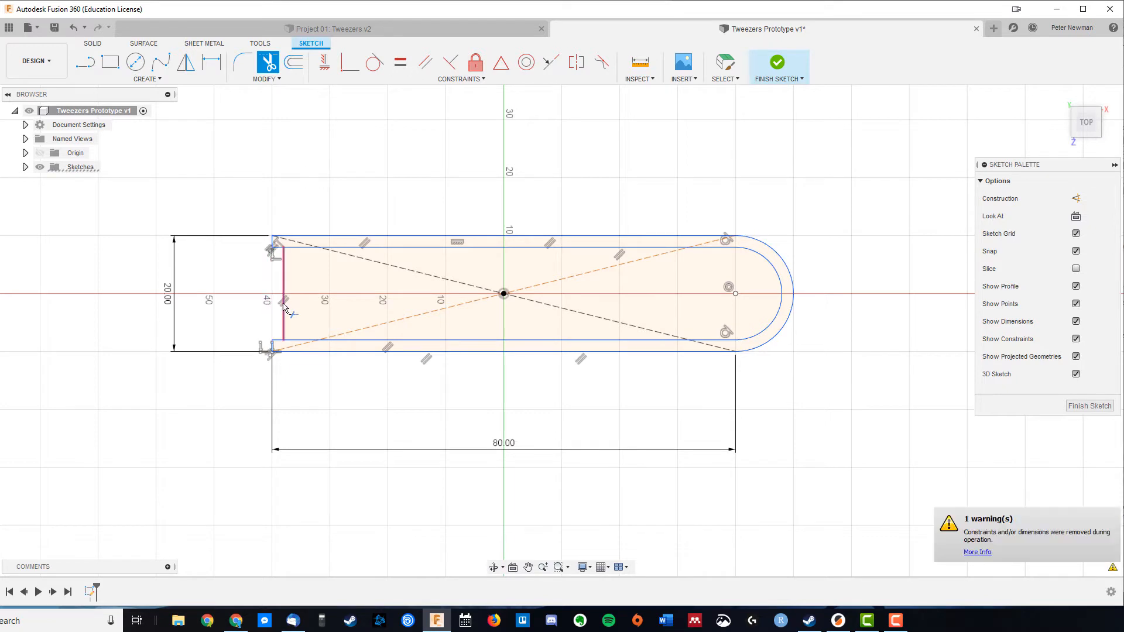
pyautogui.click(284, 308)
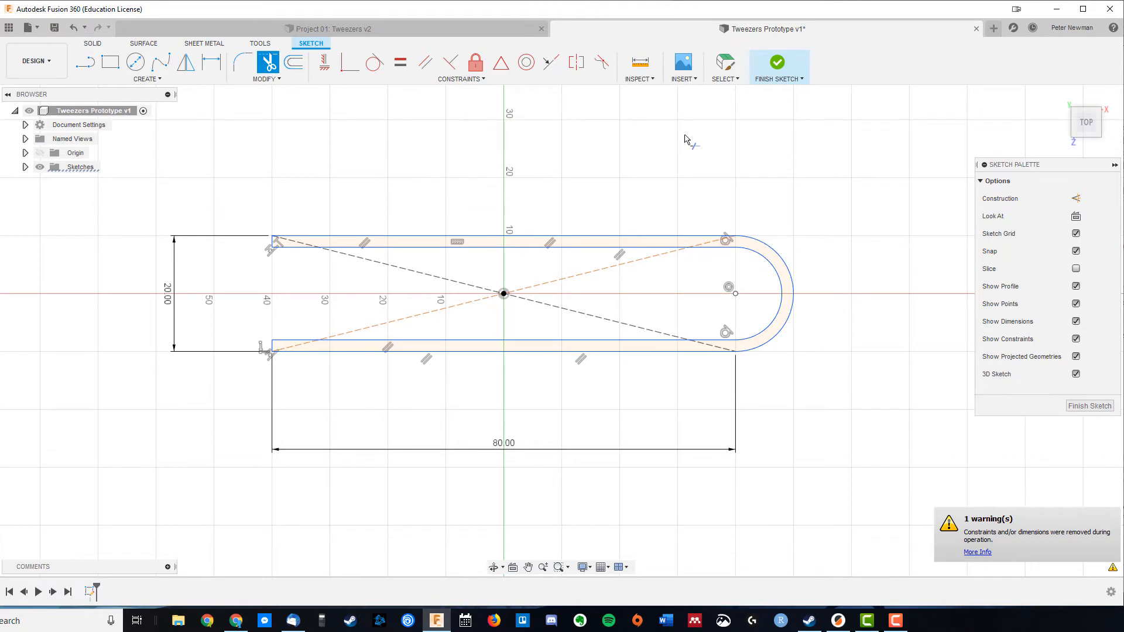
pyautogui.click(778, 64)
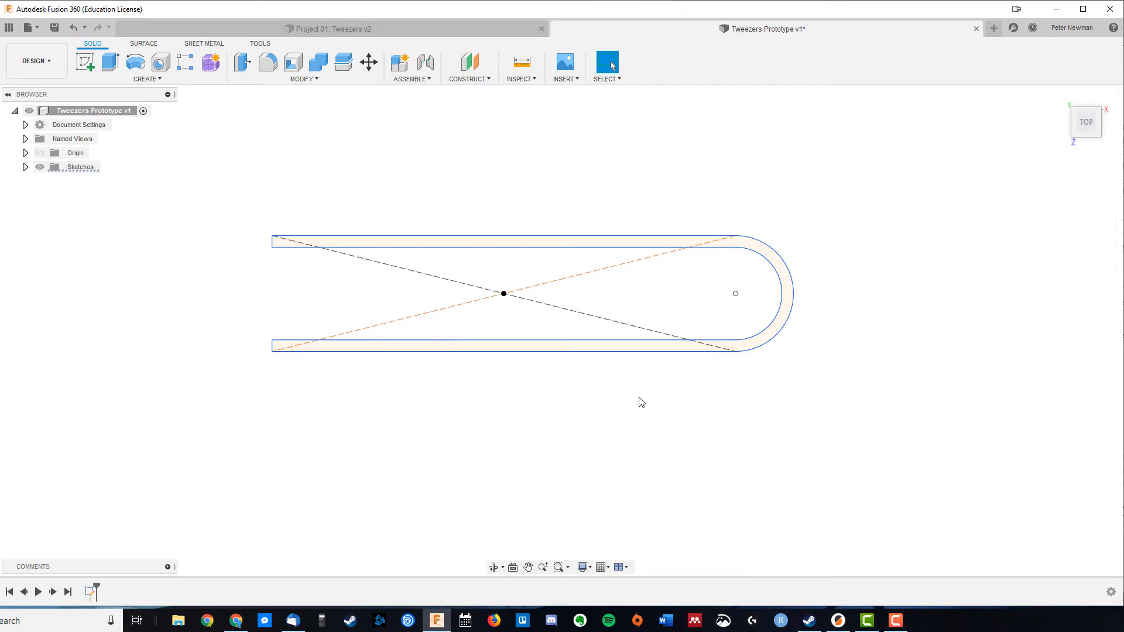
# Extrude the U-shaped tweezers profile 8 mm upward to one side as a new body.
pyautogui.keyDown('shift'); pyautogui.moveTo(641, 402); pyautogui.dragTo(549, 356, button='middle'); pyautogui.keyUp('shift')
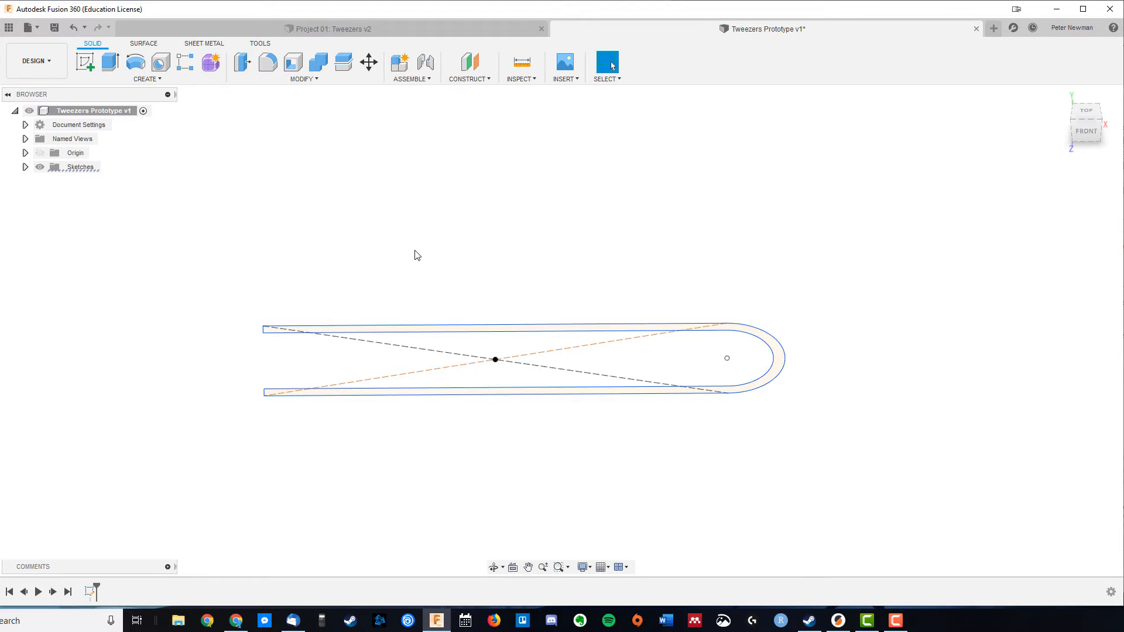
pyautogui.click(153, 80)
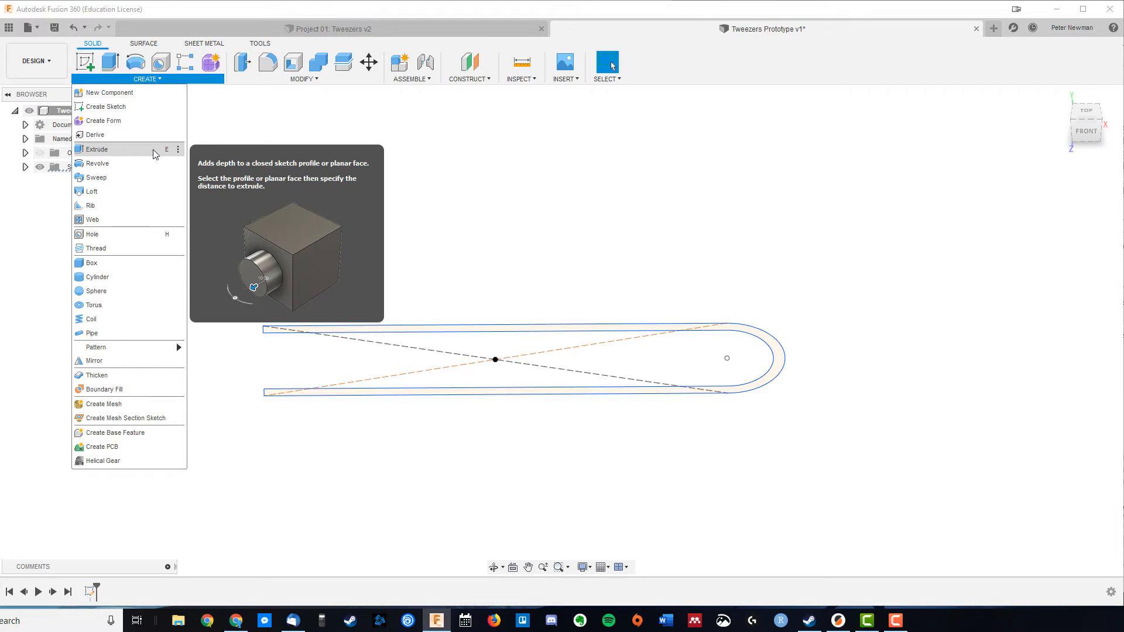
pyautogui.press('Escape')
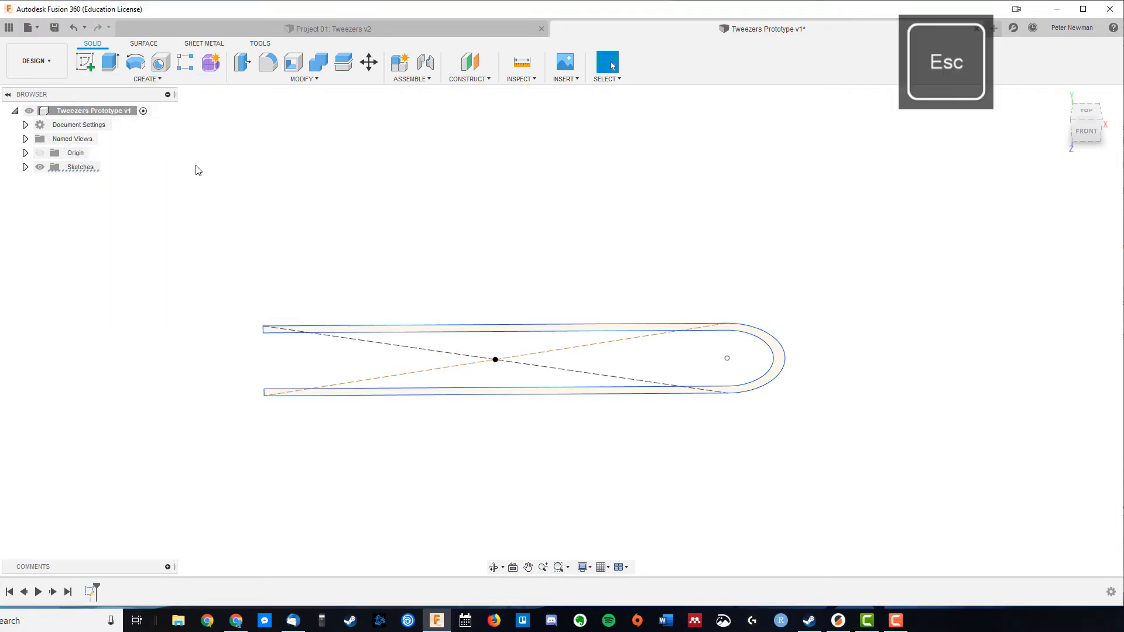
pyautogui.press('e')
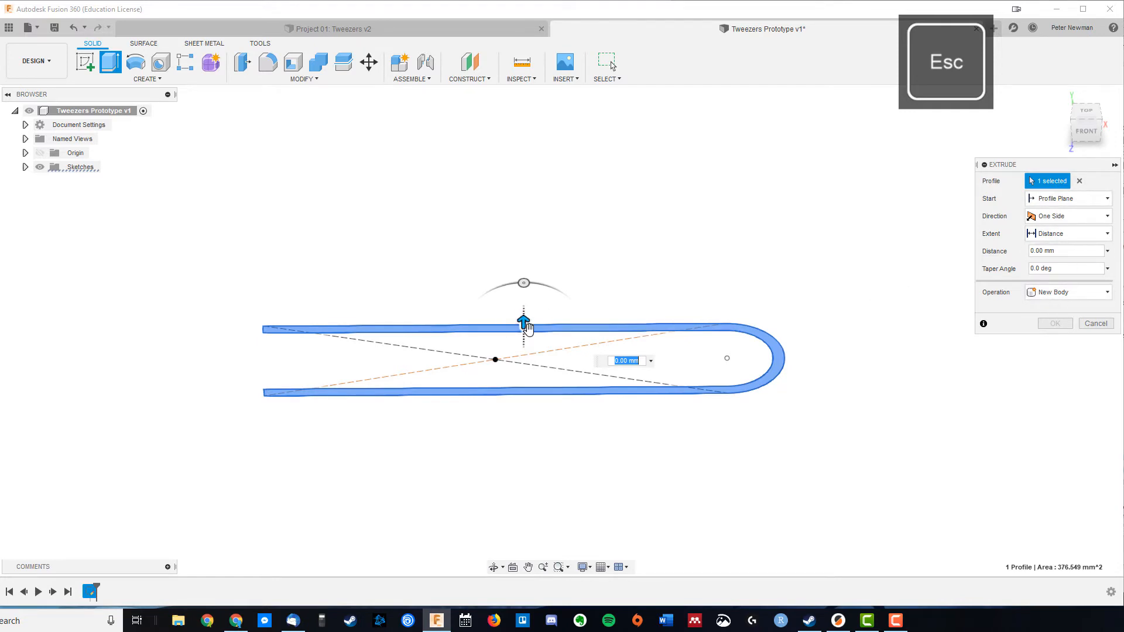
pyautogui.moveTo(521, 323); pyautogui.dragTo(523, 299)
pyautogui.doubleClick(622, 337)
pyautogui.write('8')
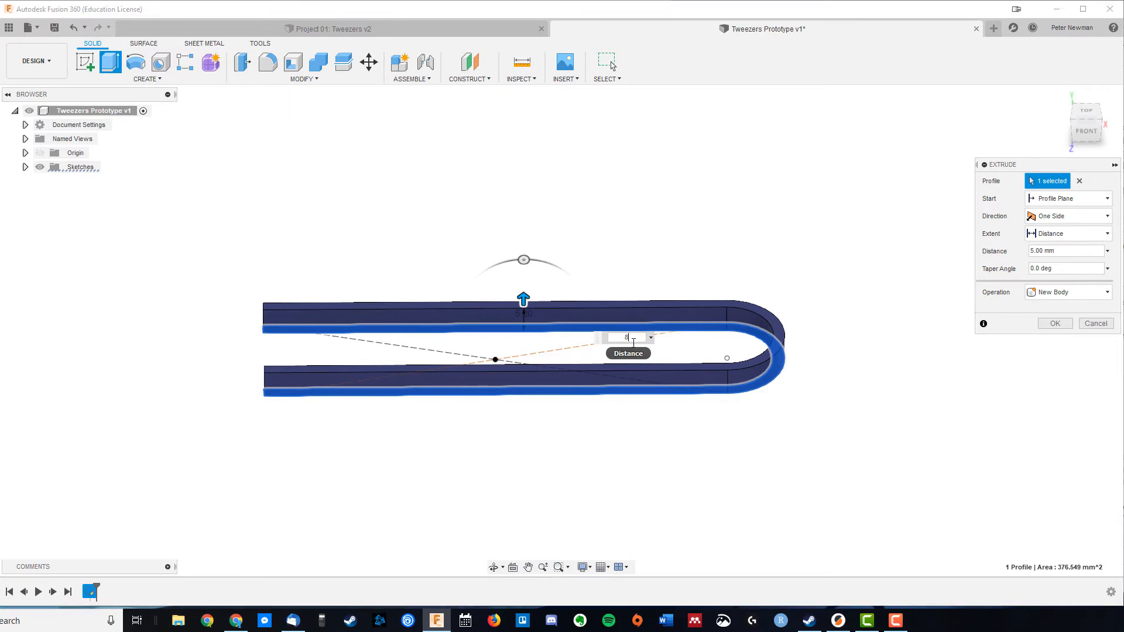
pyautogui.click(1051, 326)
# Examine the body and sketch entries in the model tree, toggling the body's visibility and viewing its available commands.
pyautogui.click(25, 181)
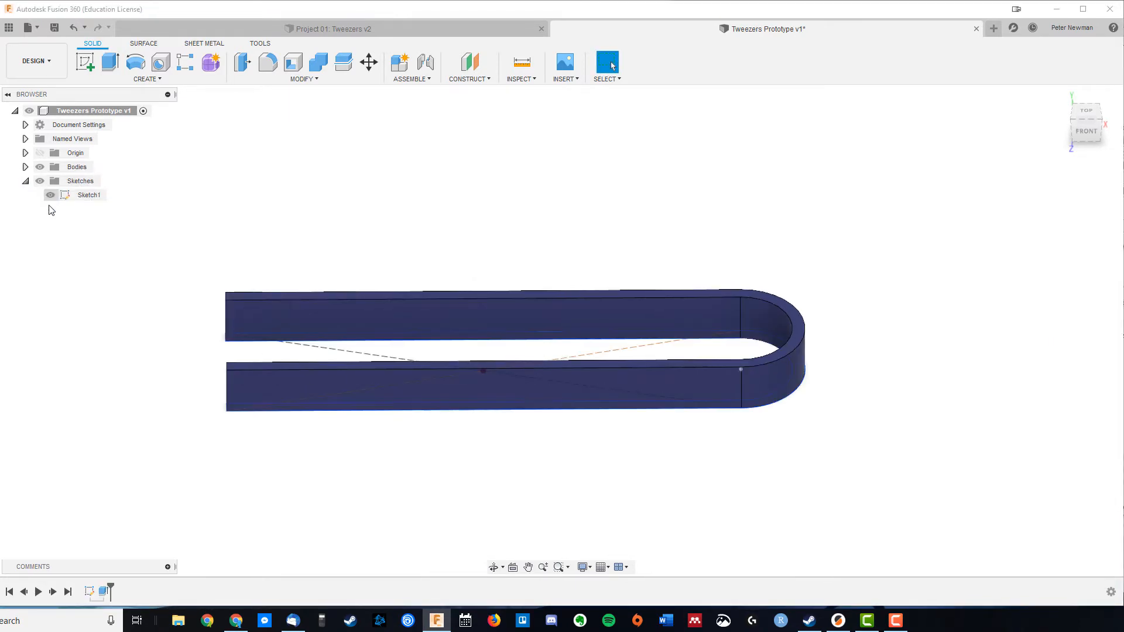
pyautogui.keyDown('shift'); pyautogui.moveTo(557, 485); pyautogui.dragTo(428, 413, button='middle'); pyautogui.keyUp('shift')
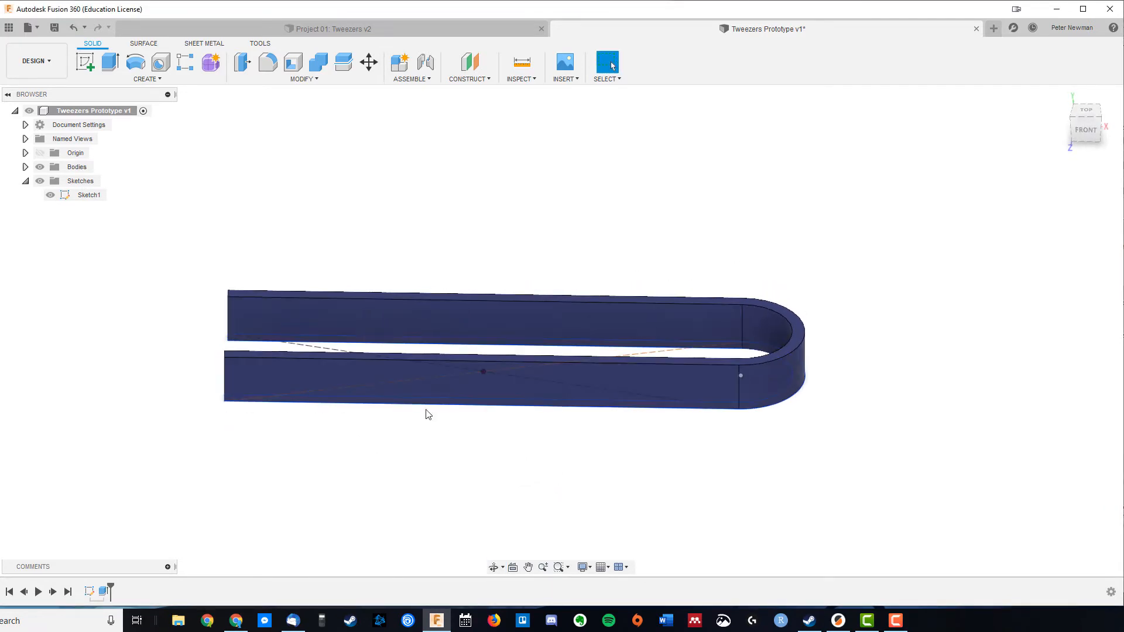
pyautogui.click(40, 166)
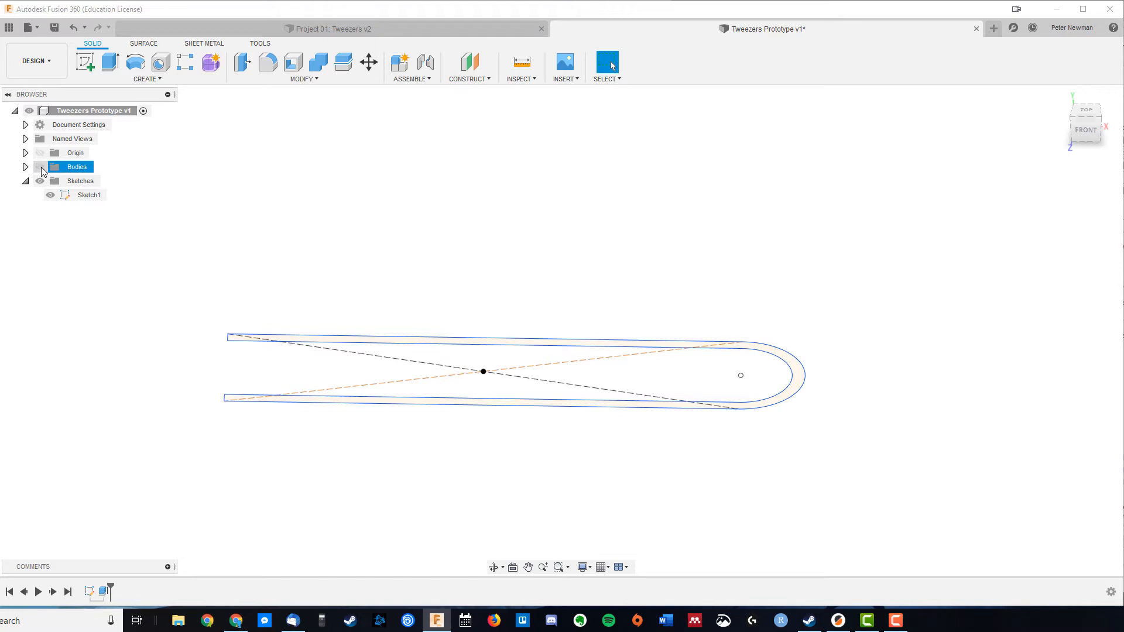
pyautogui.click(40, 167)
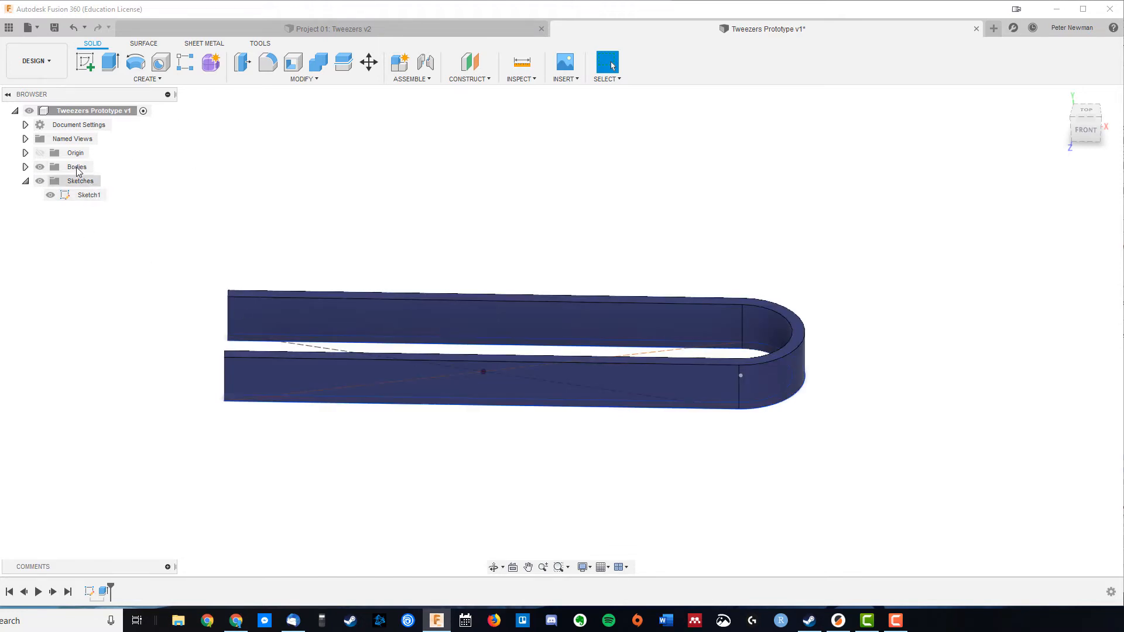
pyautogui.click(25, 167)
pyautogui.rightClick(74, 181)
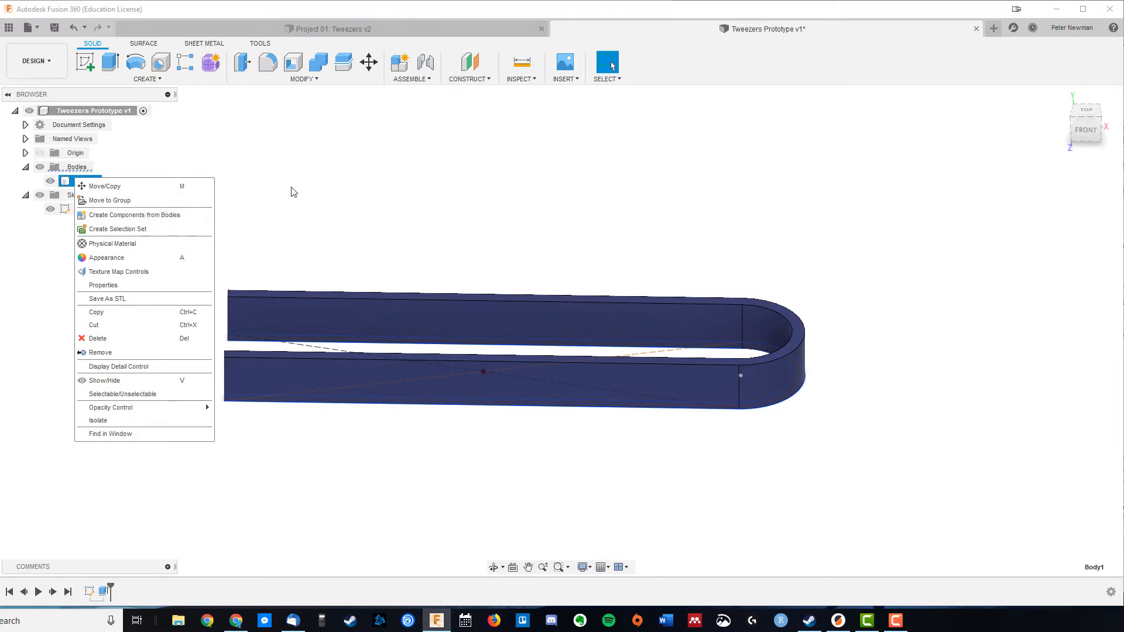
pyautogui.press('Escape')
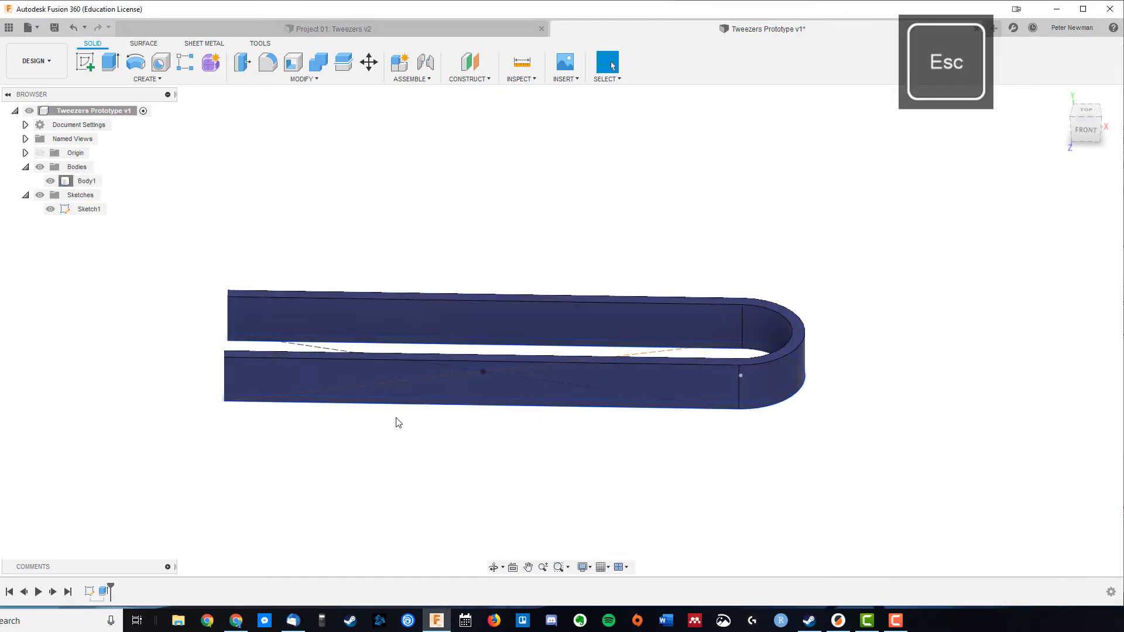
pyautogui.keyDown('shift'); pyautogui.moveTo(469, 446); pyautogui.dragTo(377, 440, button='middle'); pyautogui.keyUp('shift')
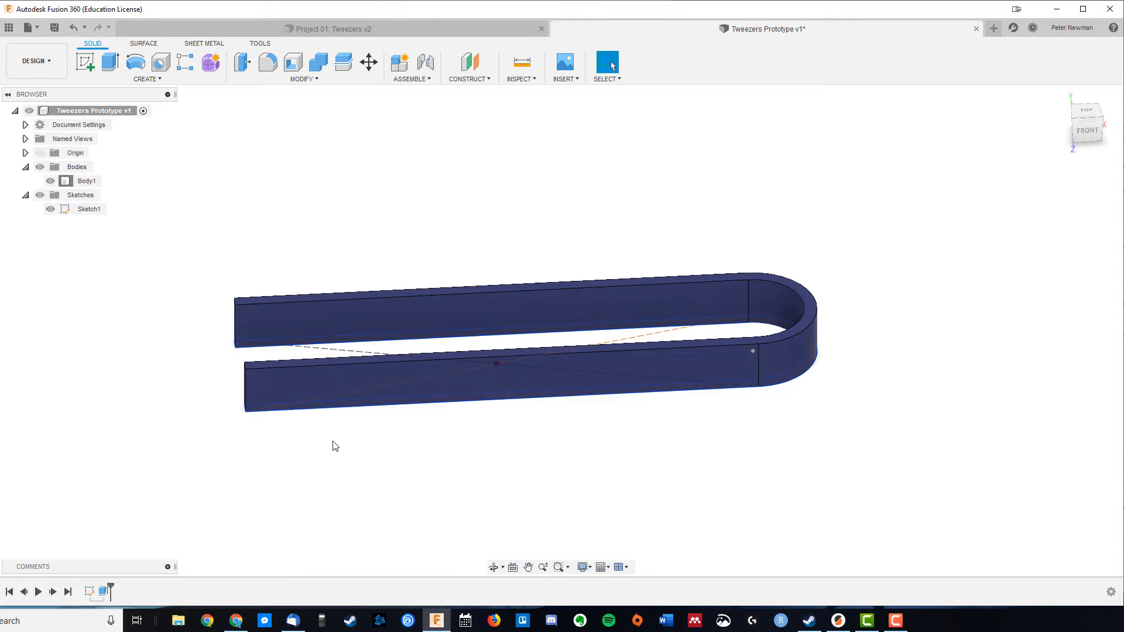
# Reopen the tweezers profile sketch for editing, with the open ends of the arms in view.
pyautogui.rightClick(89, 592)
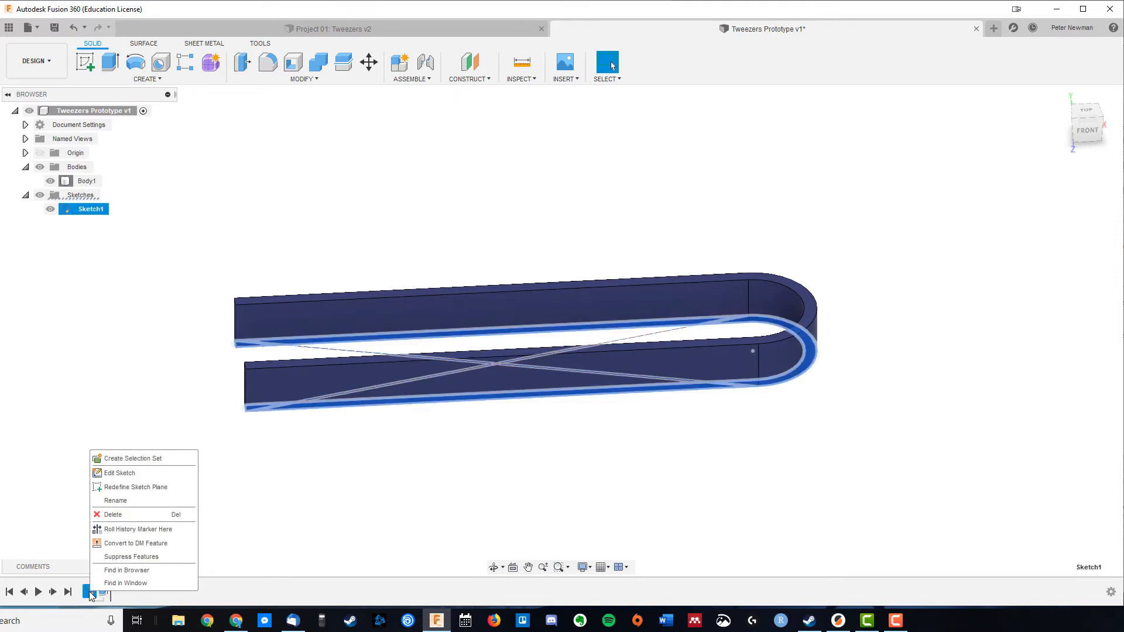
pyautogui.click(119, 473)
pyautogui.moveTo(319, 316)
pyautogui.mouseDown(button='middle')
pyautogui.moveTo(396, 328)
pyautogui.moveTo(379, 328)
pyautogui.mouseUp(button='middle')
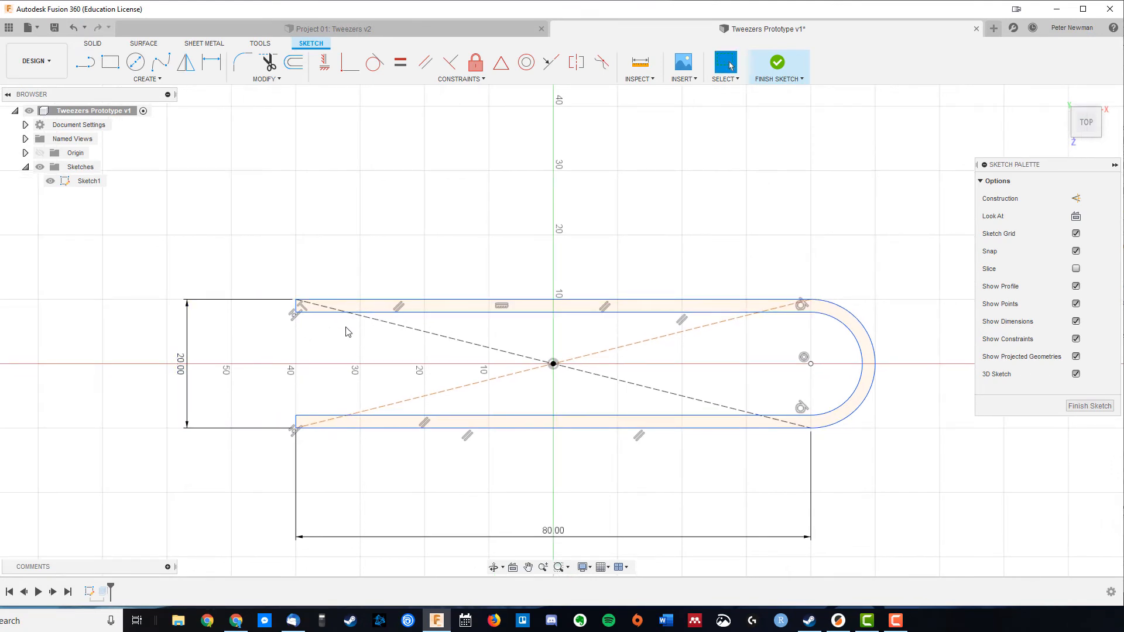
pyautogui.scroll(5, 337, 345)
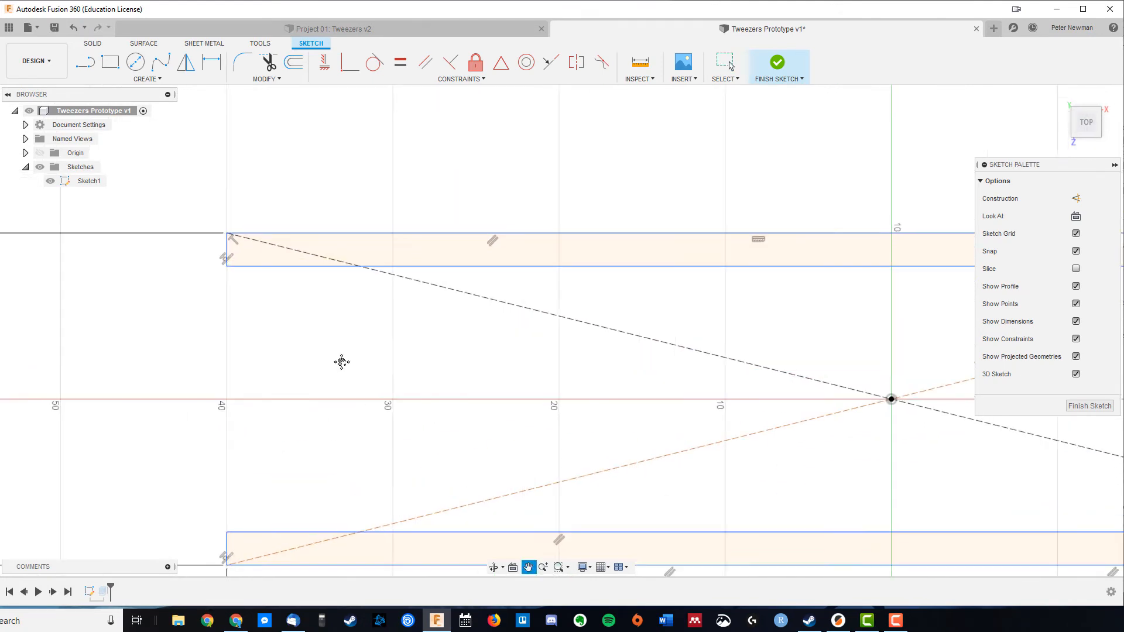
pyautogui.moveTo(344, 363)
pyautogui.mouseDown(button='middle')
pyautogui.moveTo(347, 330)
pyautogui.moveTo(372, 343)
pyautogui.mouseUp(button='middle')
pyautogui.scroll(1, 369, 345)
pyautogui.scroll(-5, 337, 325)
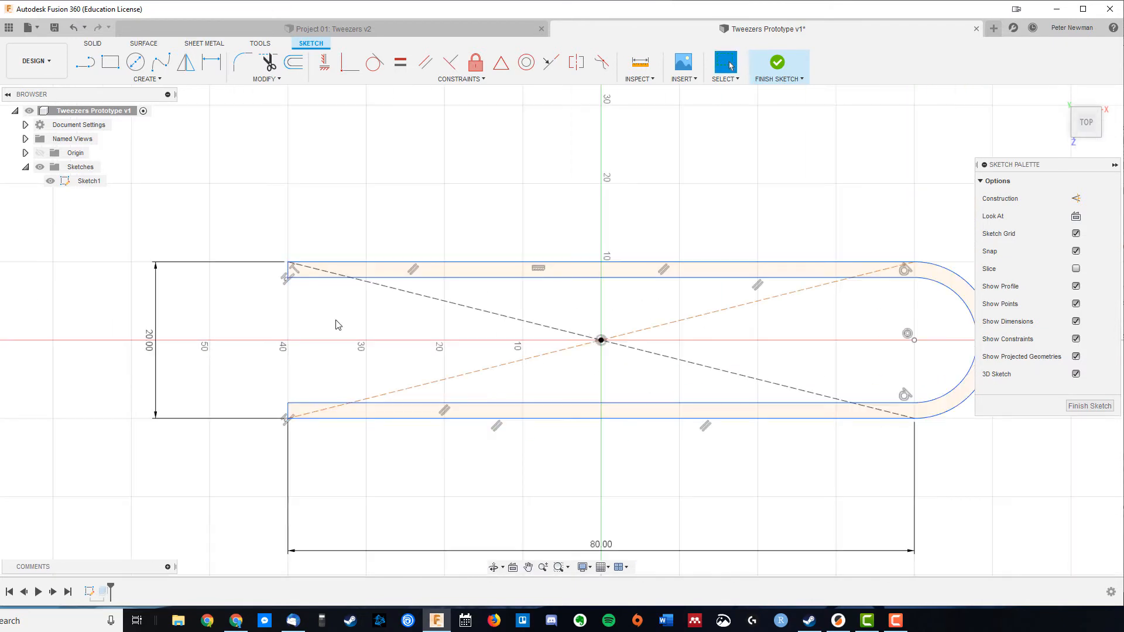
pyautogui.scroll(5, 348, 337)
pyautogui.scroll(-1, 348, 334)
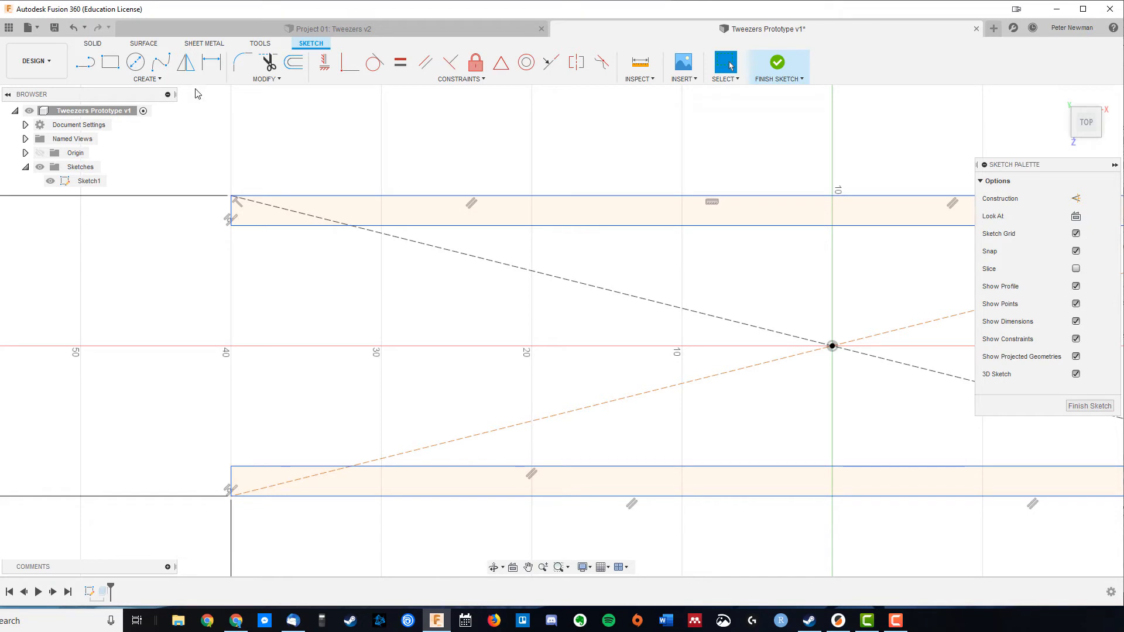
# Draw a vertical construction line inward from the upper arm's outer edge, about 6.8 mm from the open end.
pyautogui.press('l')
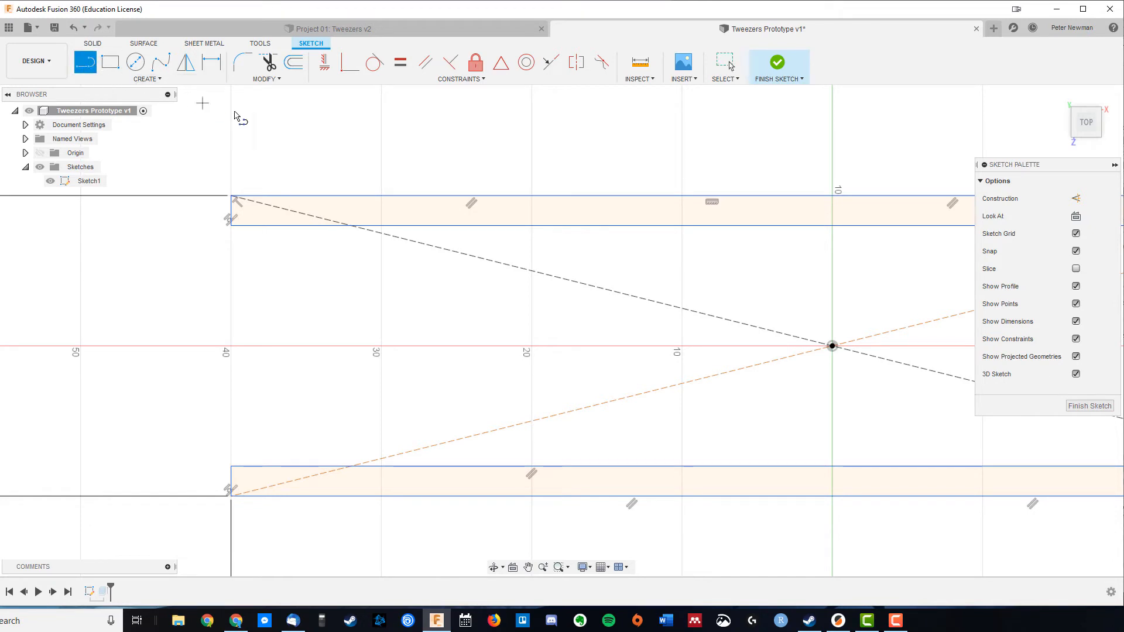
pyautogui.click(1076, 198)
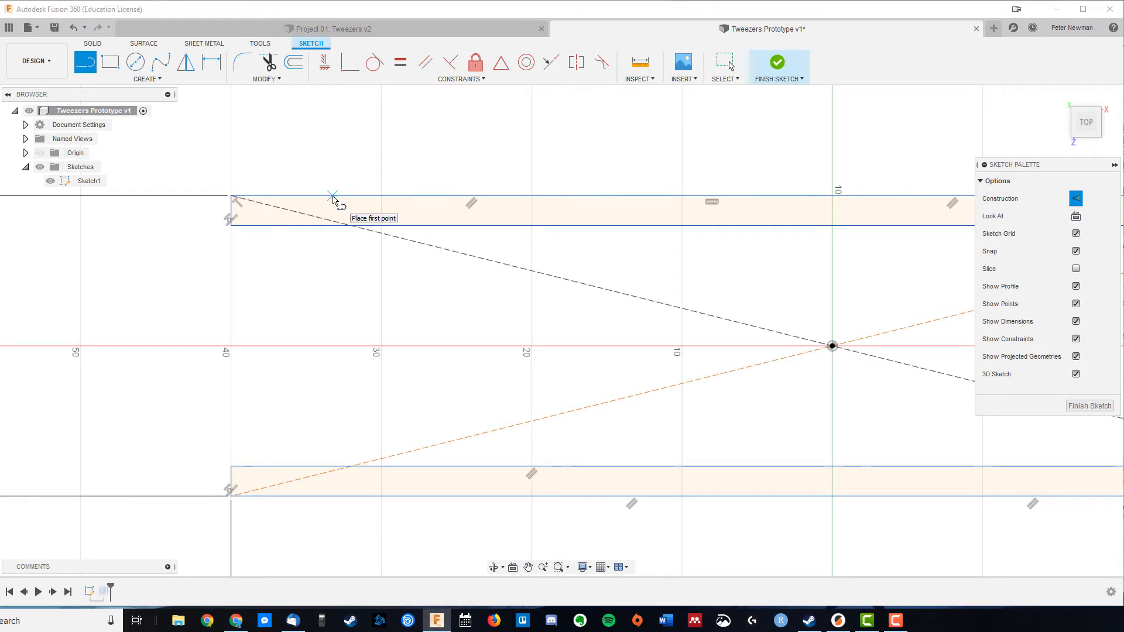
pyautogui.click(333, 197)
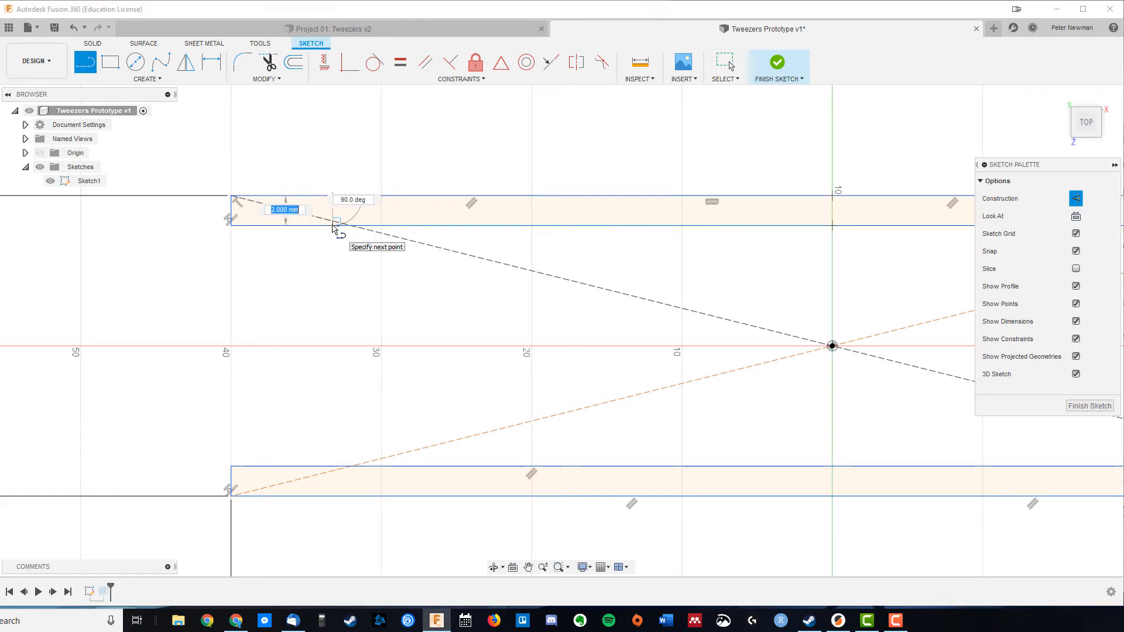
pyautogui.click(332, 222)
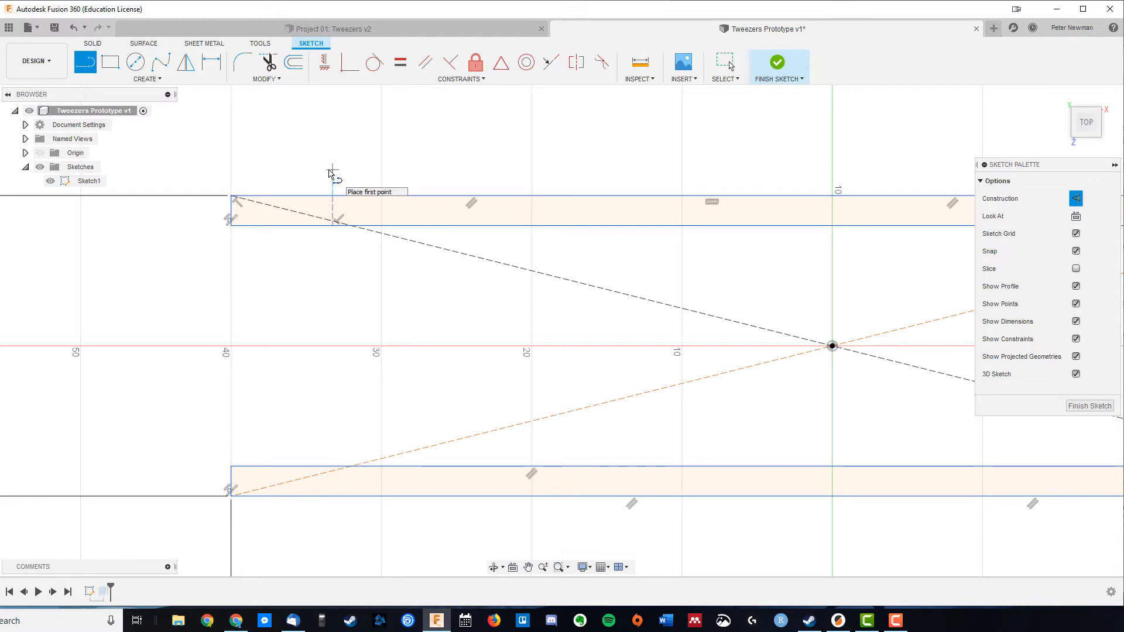
pyautogui.press('Escape')
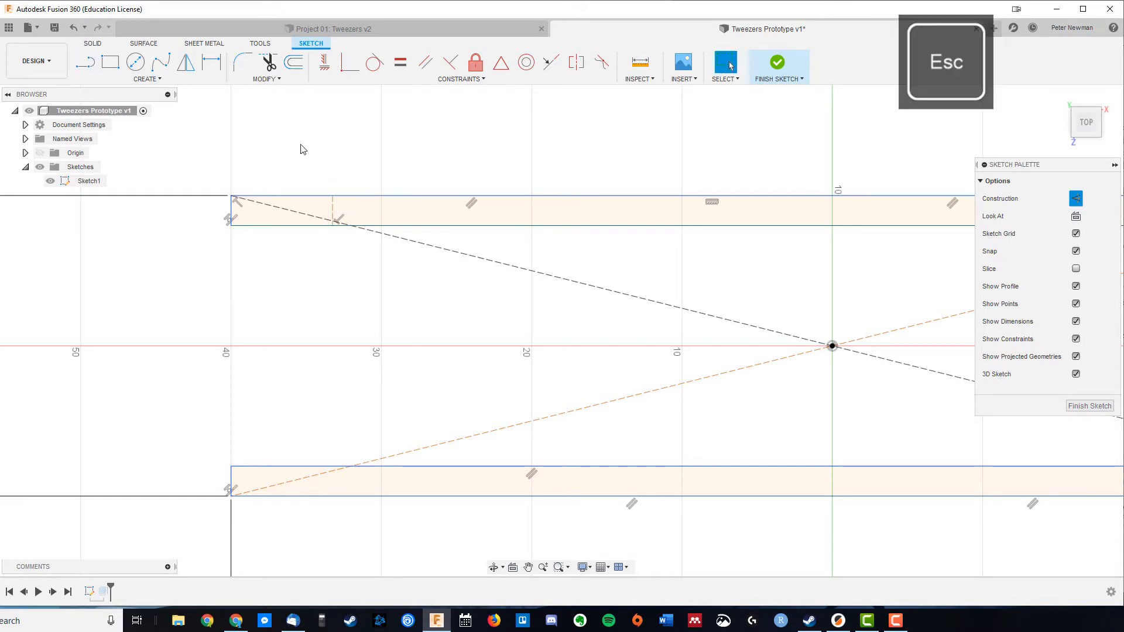
# Dimension the construction line's distance from the upper arm's open end as 5 mm.
pyautogui.click(211, 65)
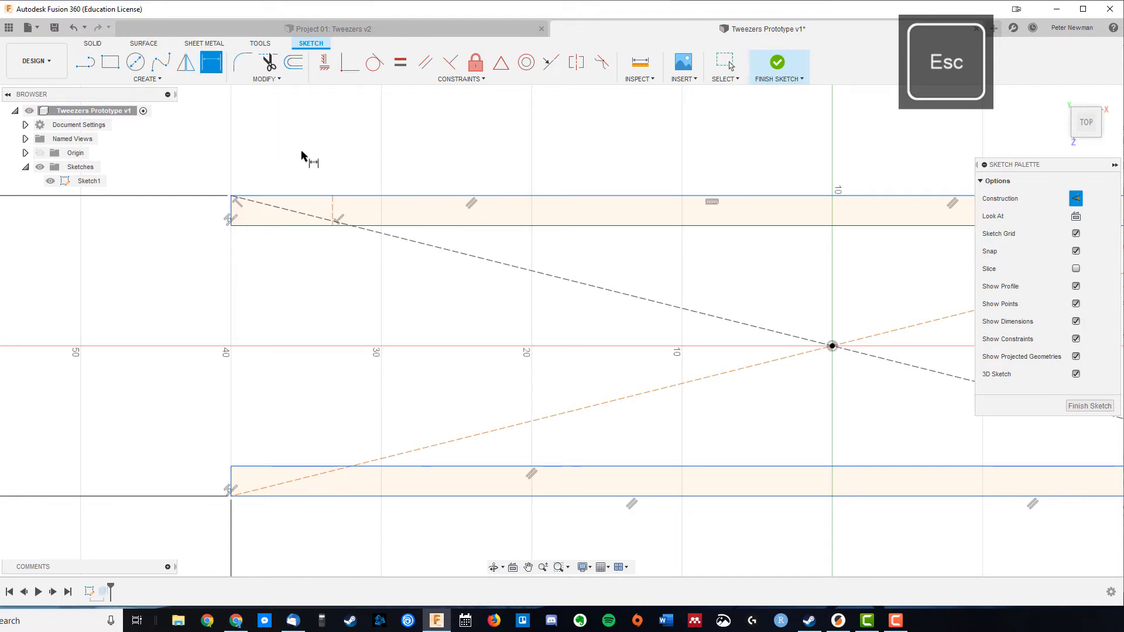
pyautogui.click(333, 196)
pyautogui.click(231, 196)
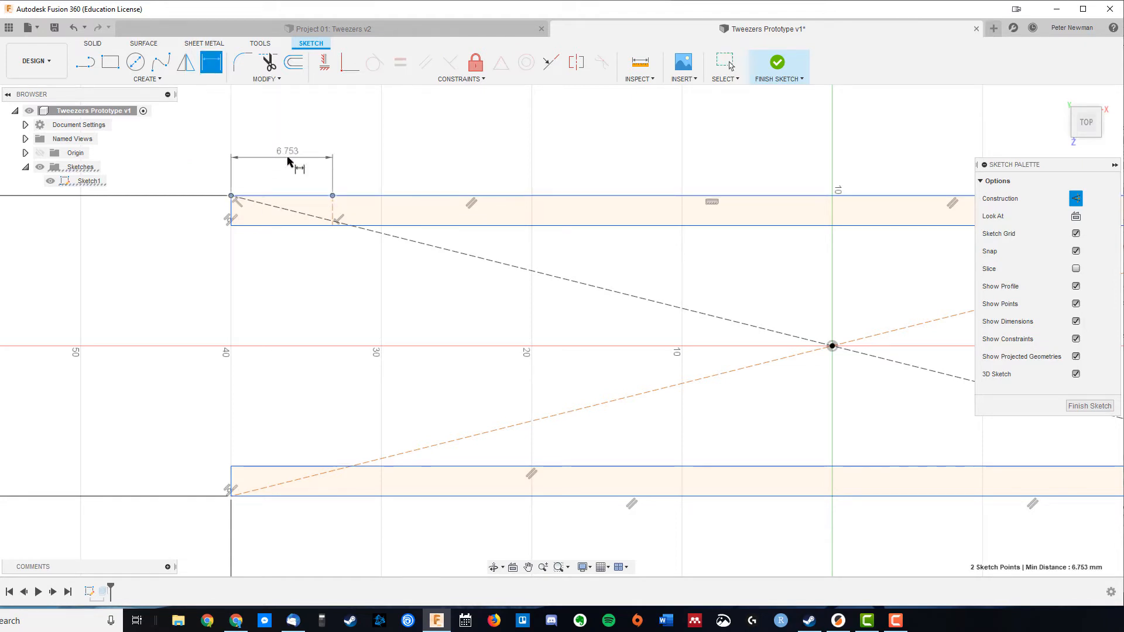
pyautogui.click(291, 160)
pyautogui.write('5')
pyautogui.press('Return')
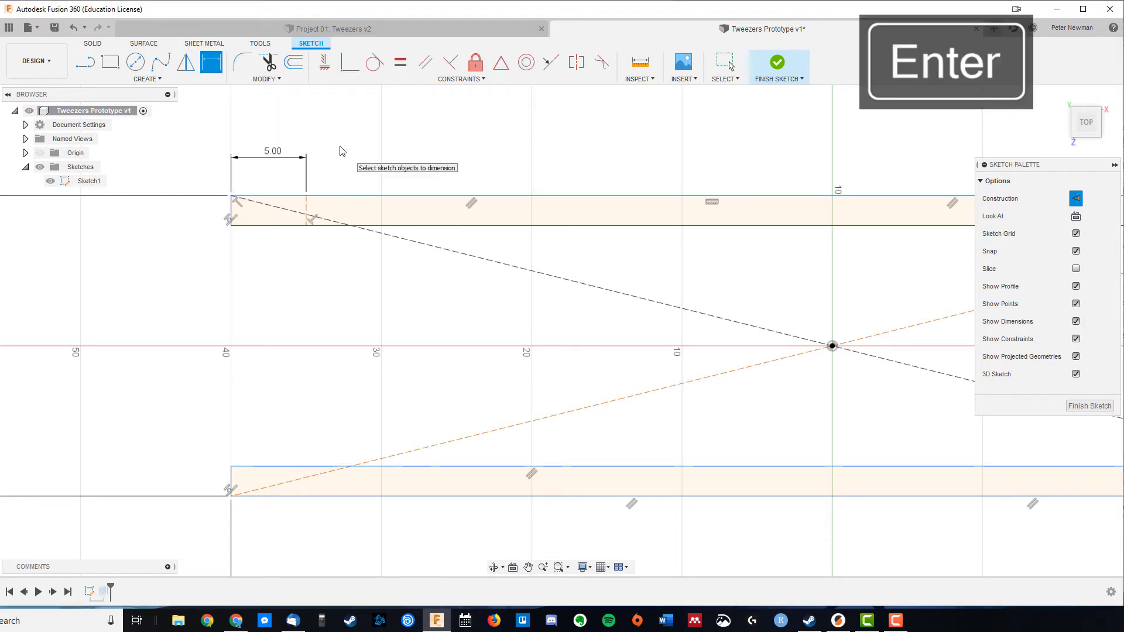
pyautogui.press('Escape')
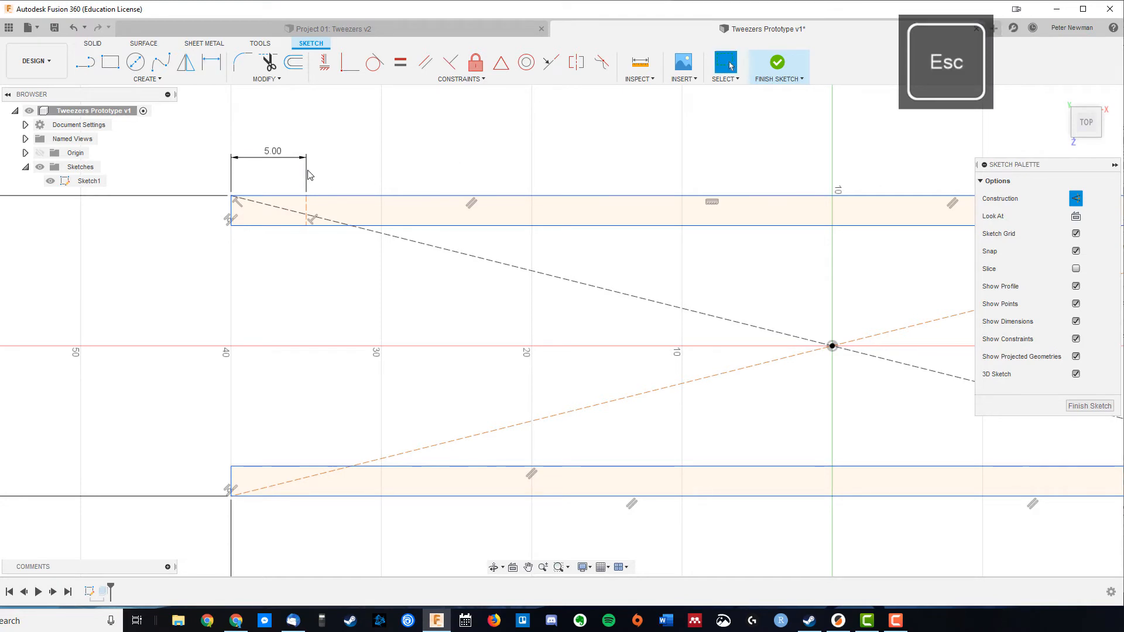
# Draw a solid sloping line from the construction line's lower end on the inner edge to the upper arm's end edge, slightly above the corner.
pyautogui.press('l')
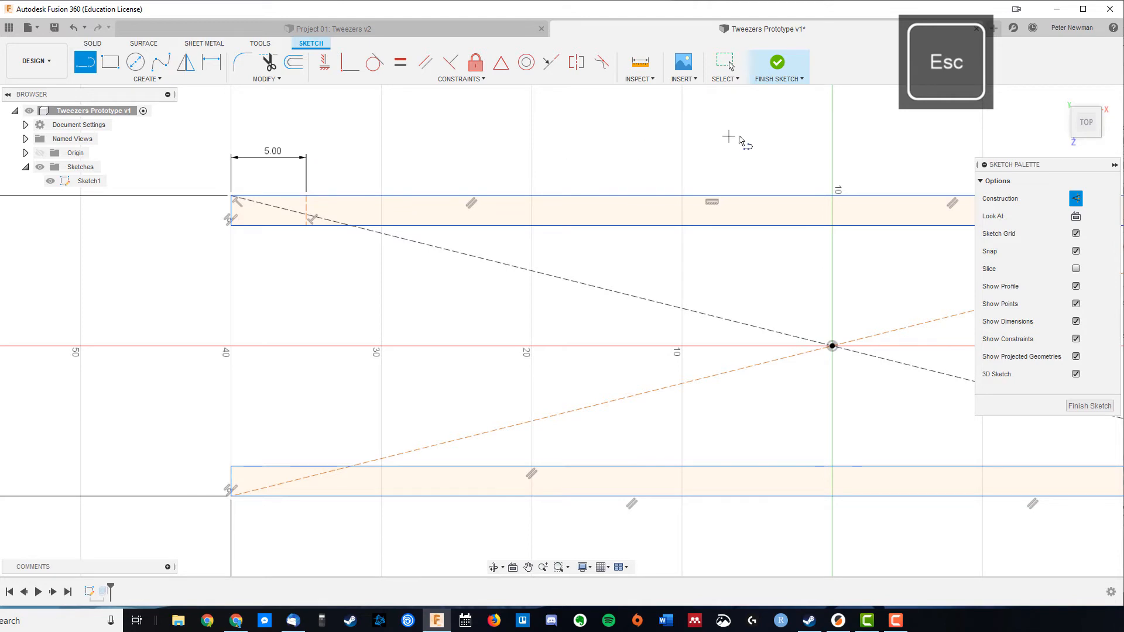
pyautogui.press('x')
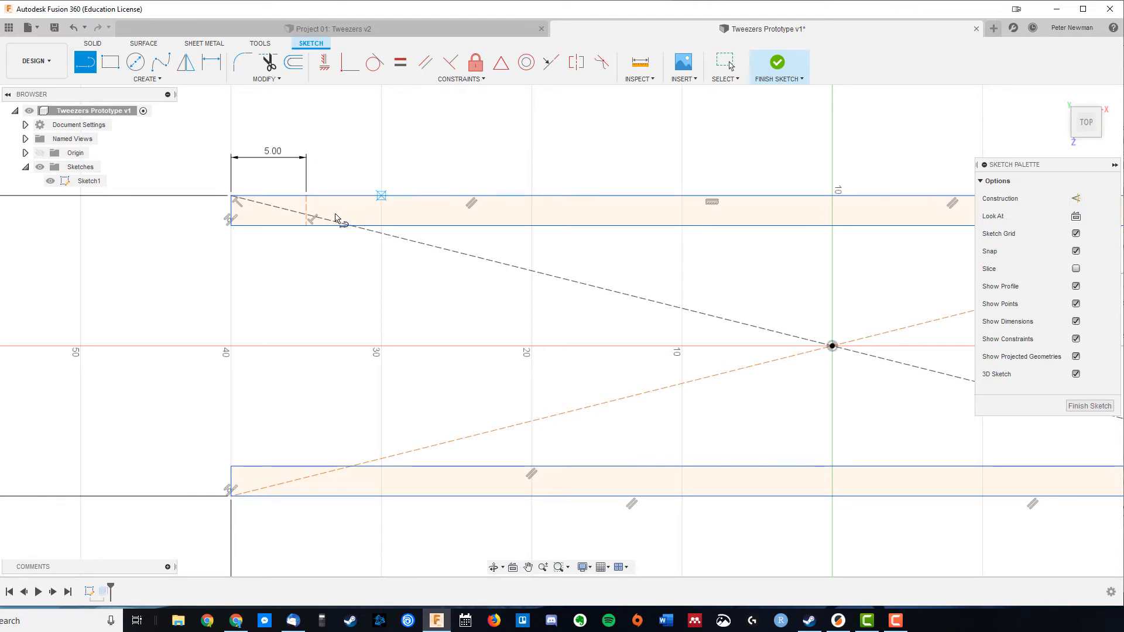
pyautogui.scroll(5, 298, 234)
pyautogui.moveTo(298, 234)
pyautogui.mouseDown(button='middle')
pyautogui.moveTo(413, 344)
pyautogui.moveTo(349, 274)
pyautogui.mouseUp(button='middle')
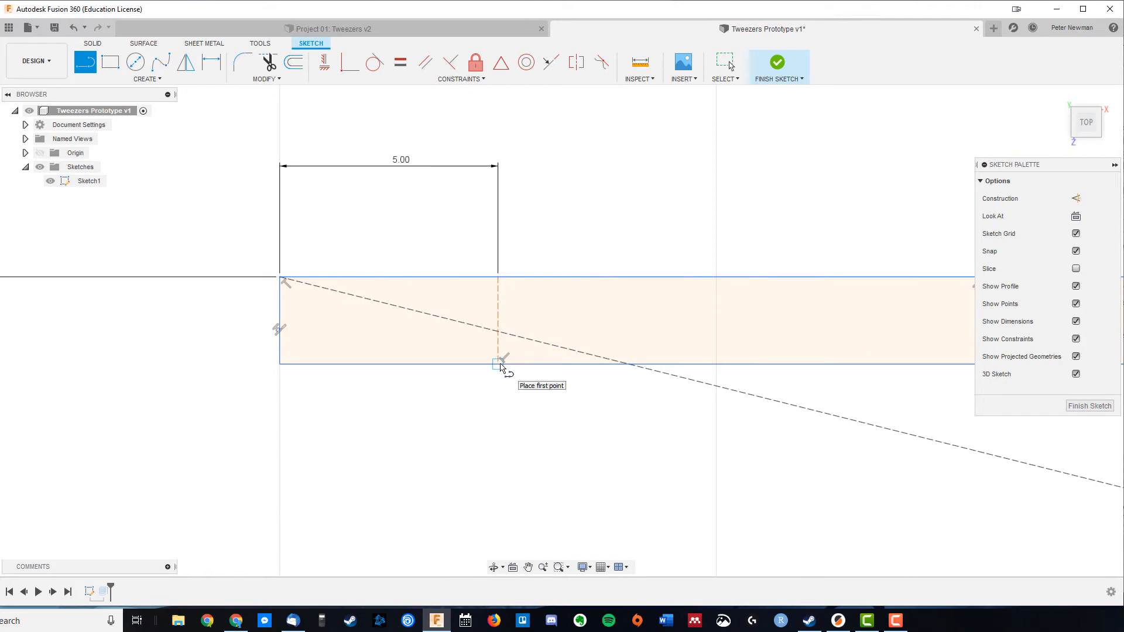
pyautogui.moveTo(501, 366); pyautogui.dragTo(279, 321)
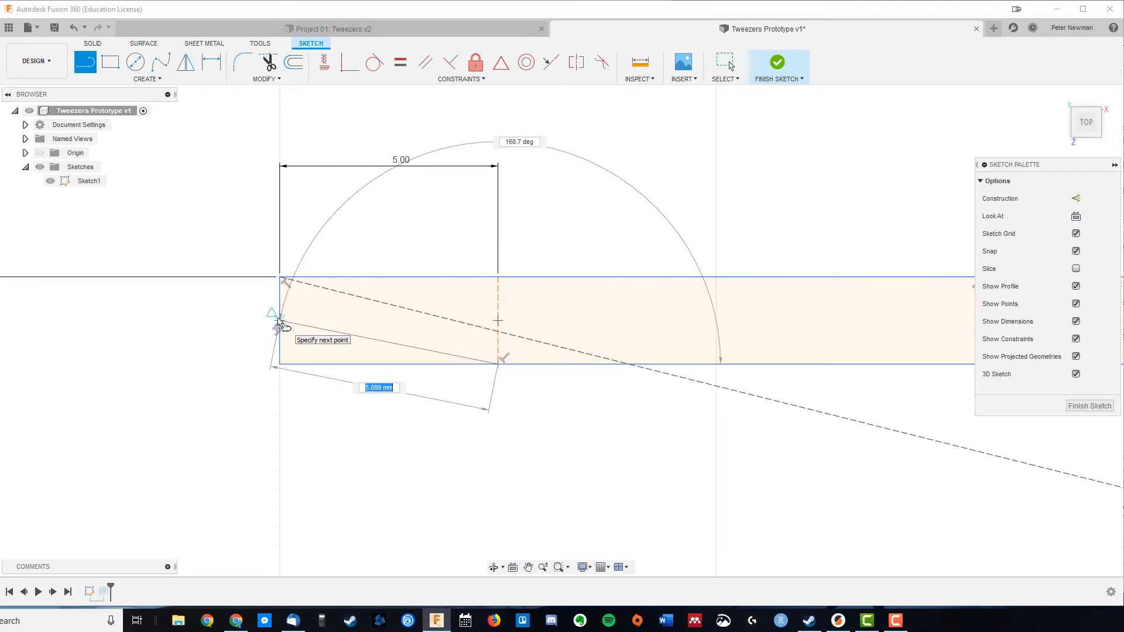
pyautogui.moveTo(279, 321); pyautogui.dragTo(281, 346)
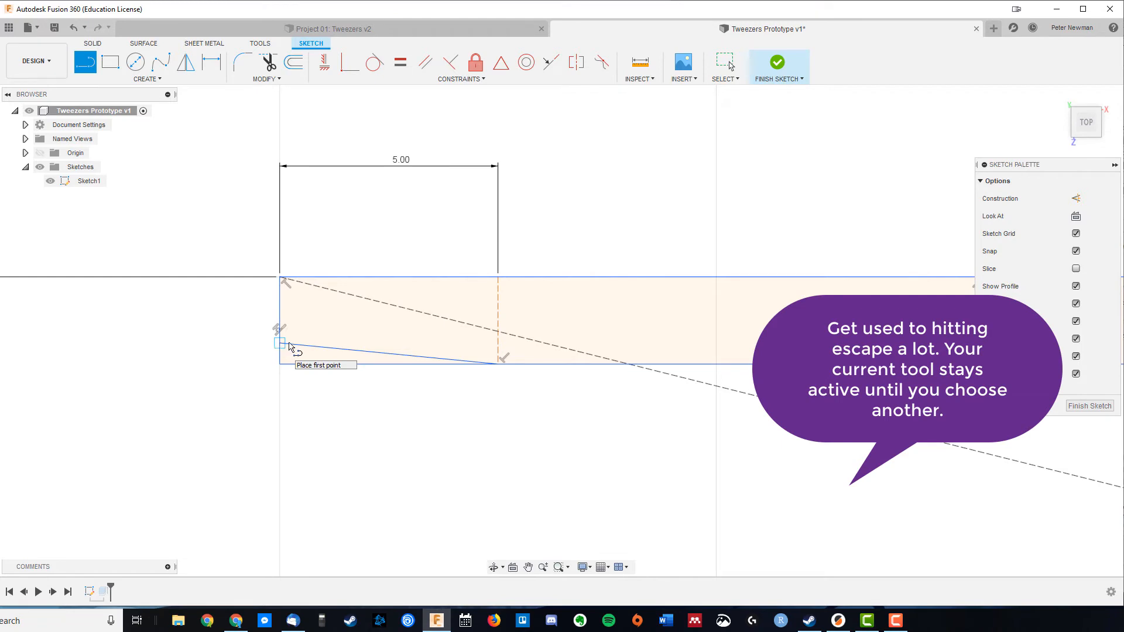
pyautogui.press('Escape')
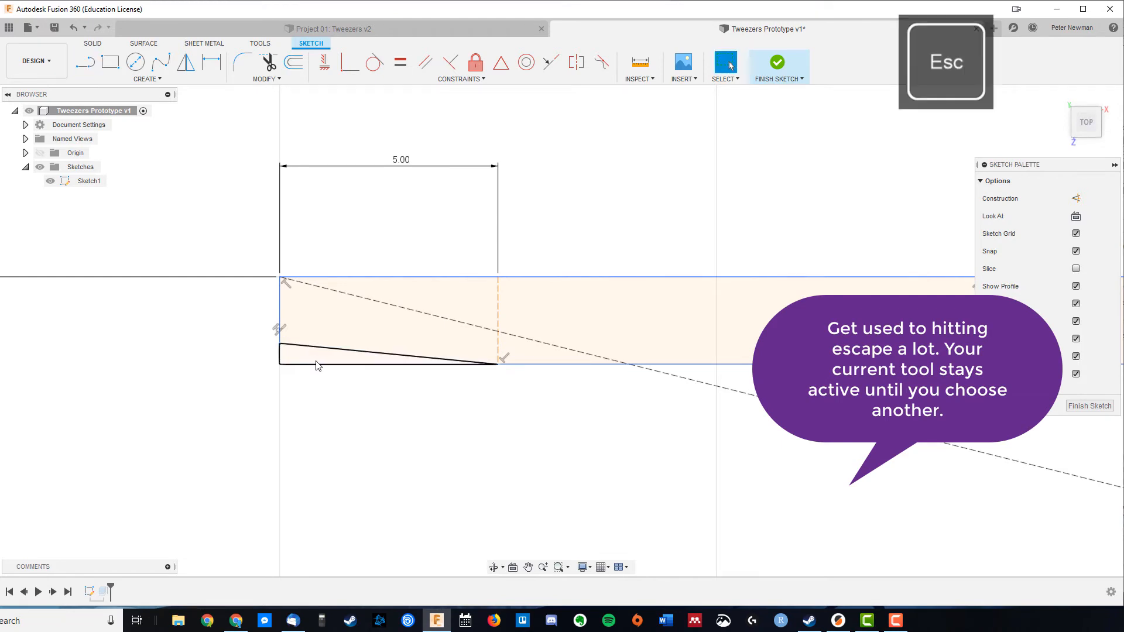
# Set the angle between the sloping line and the upper arm's inner edge to 5° and trim the leftover inner edge at the tip.
pyautogui.press('d')
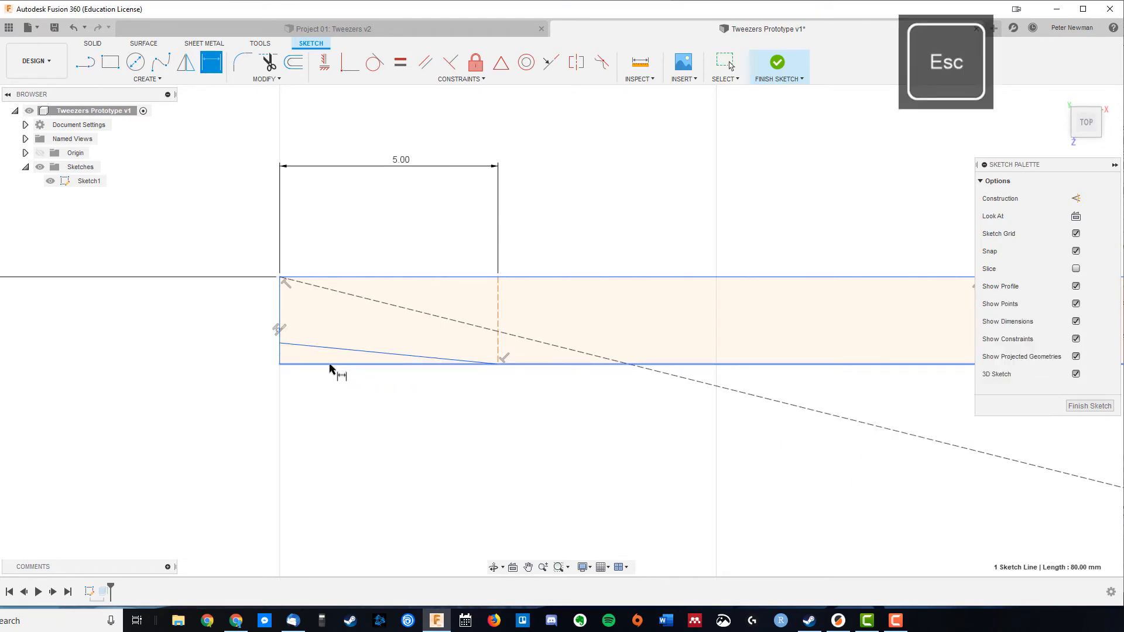
pyautogui.click(333, 350)
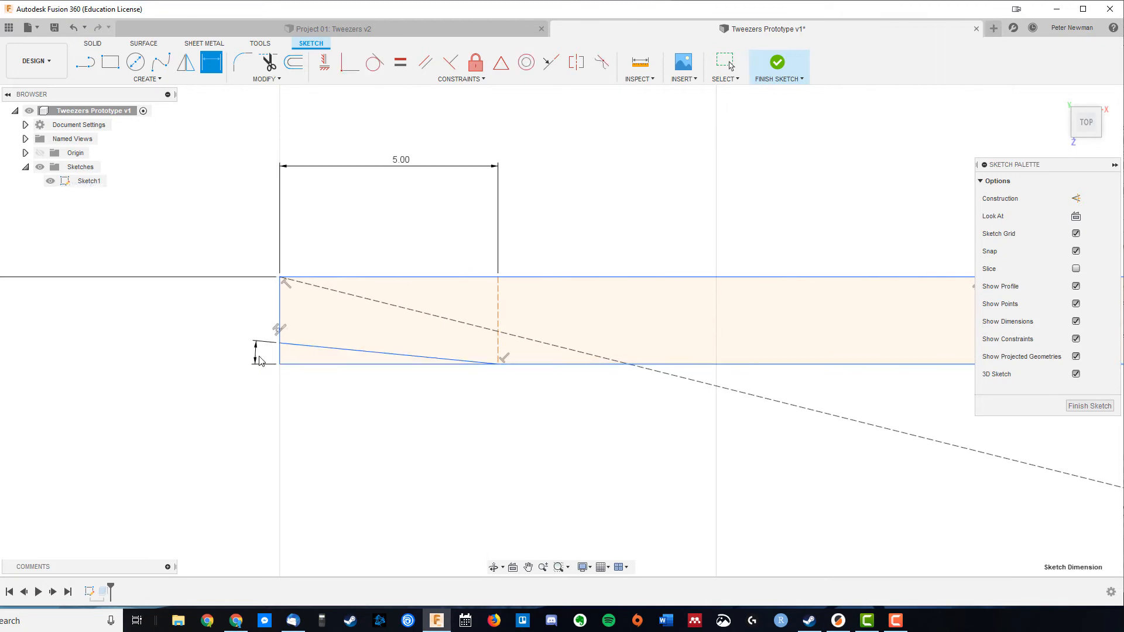
pyautogui.click(259, 356)
pyautogui.write('5')
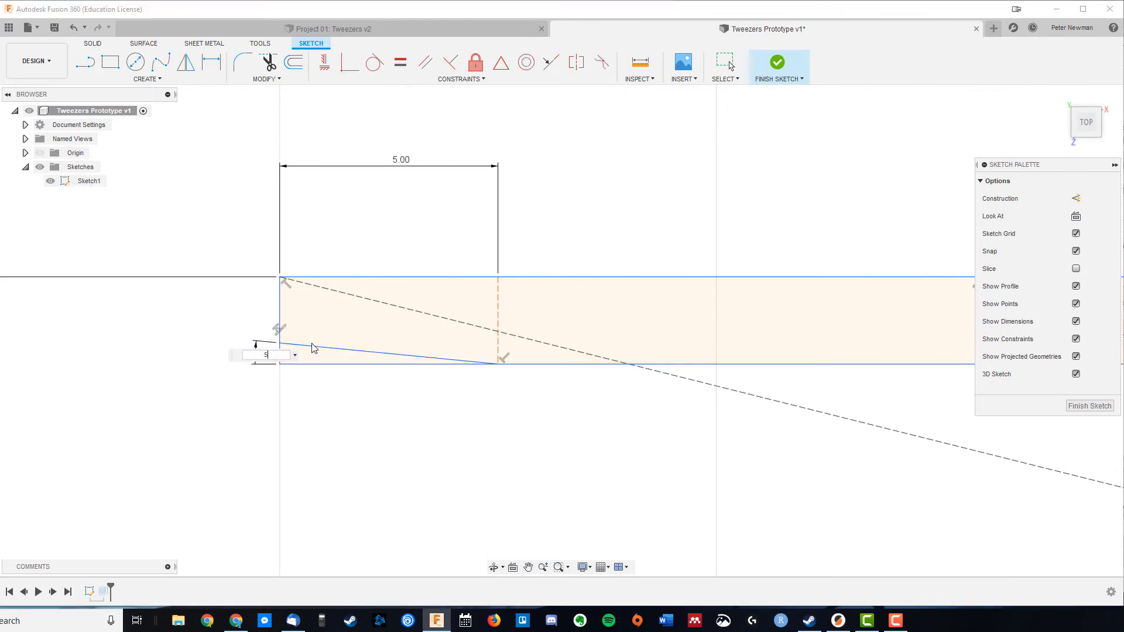
pyautogui.press('Return')
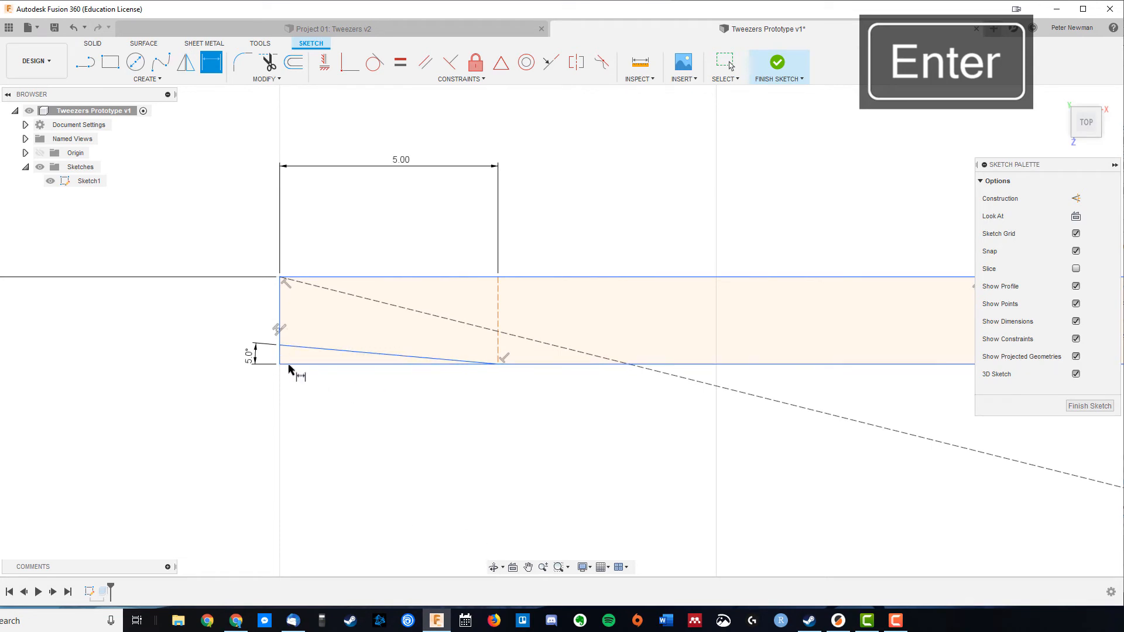
pyautogui.press('t')
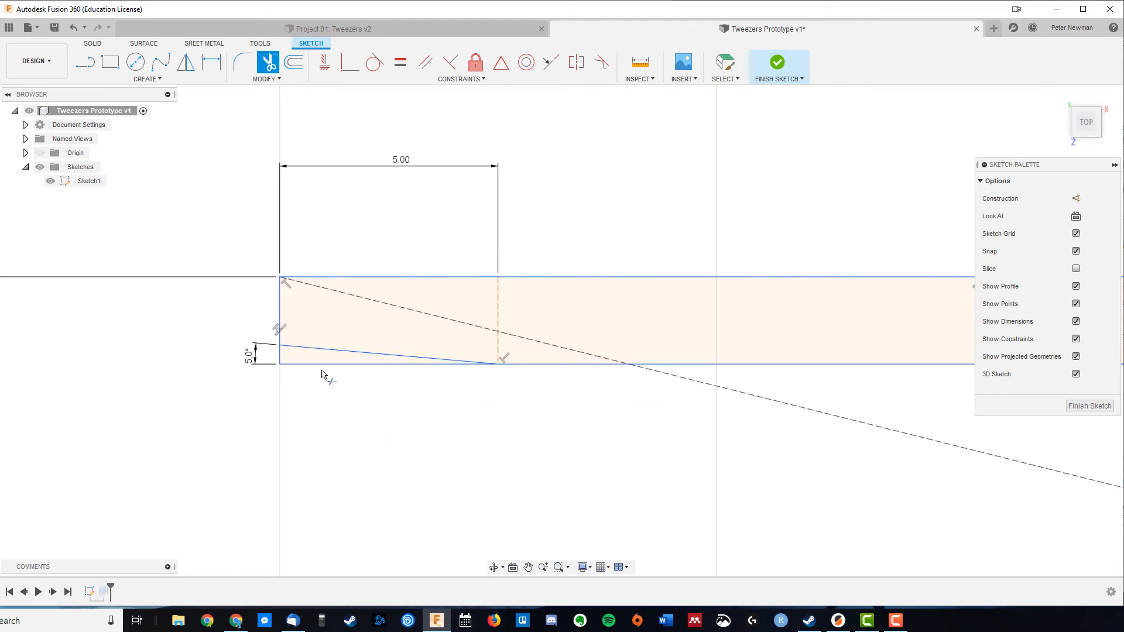
pyautogui.click(334, 365)
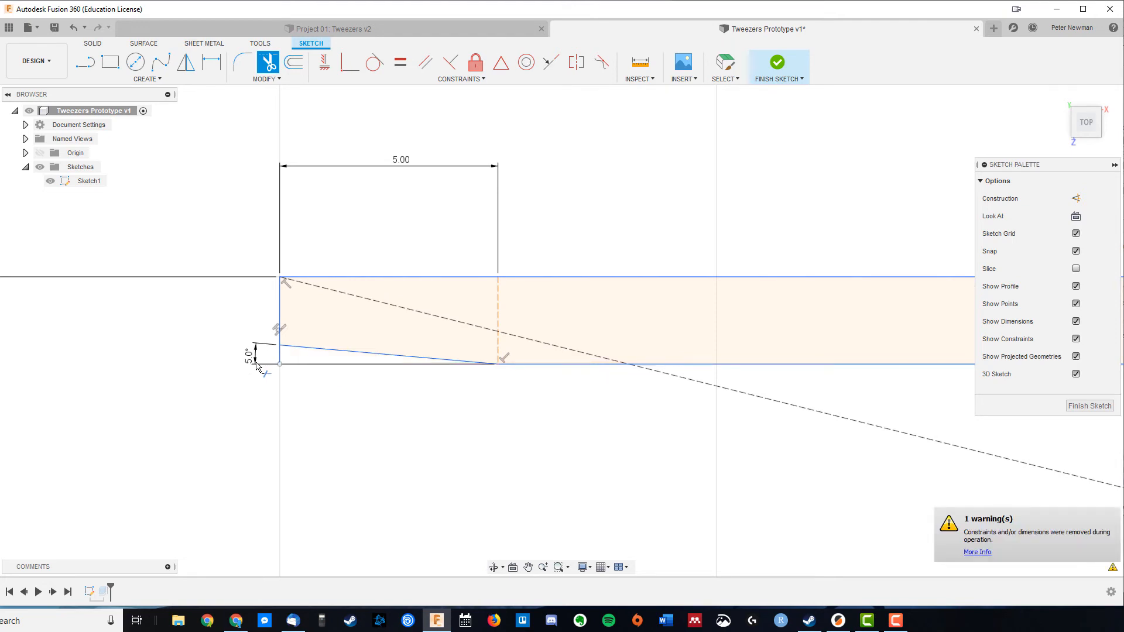
# Draw a construction line across the lower arm about 4 mm from its open end and constrain it vertical.
pyautogui.scroll(-3, 454, 434)
pyautogui.scroll(1, 550, 477)
pyautogui.moveTo(536, 435); pyautogui.dragTo(500, 150, button='middle')
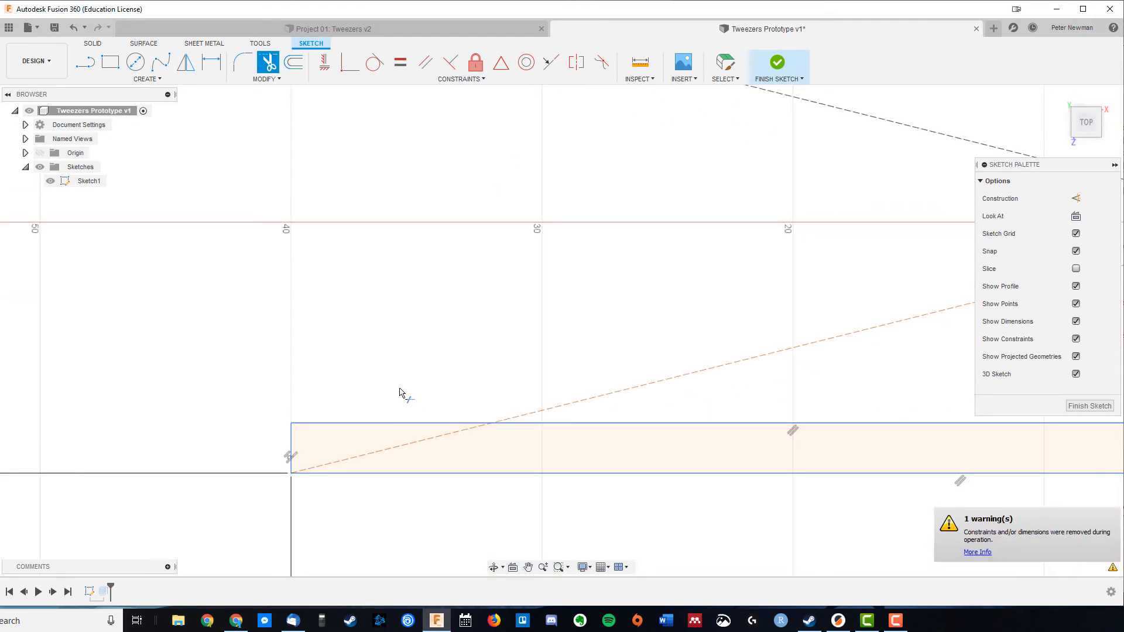
pyautogui.press('l')
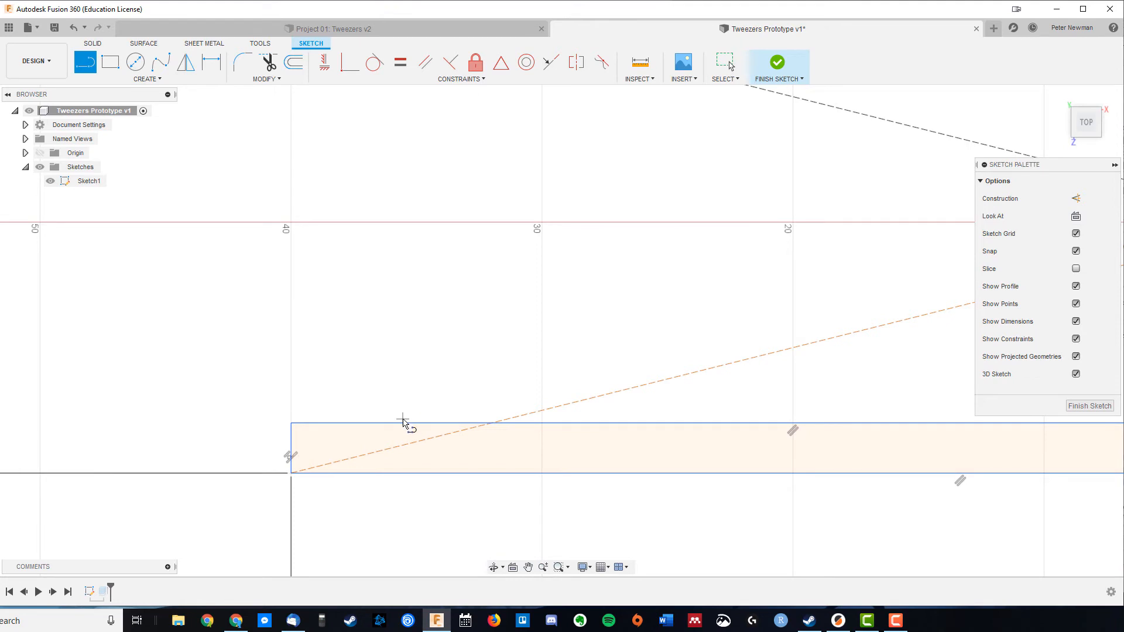
pyautogui.press('x')
pyautogui.click(384, 422)
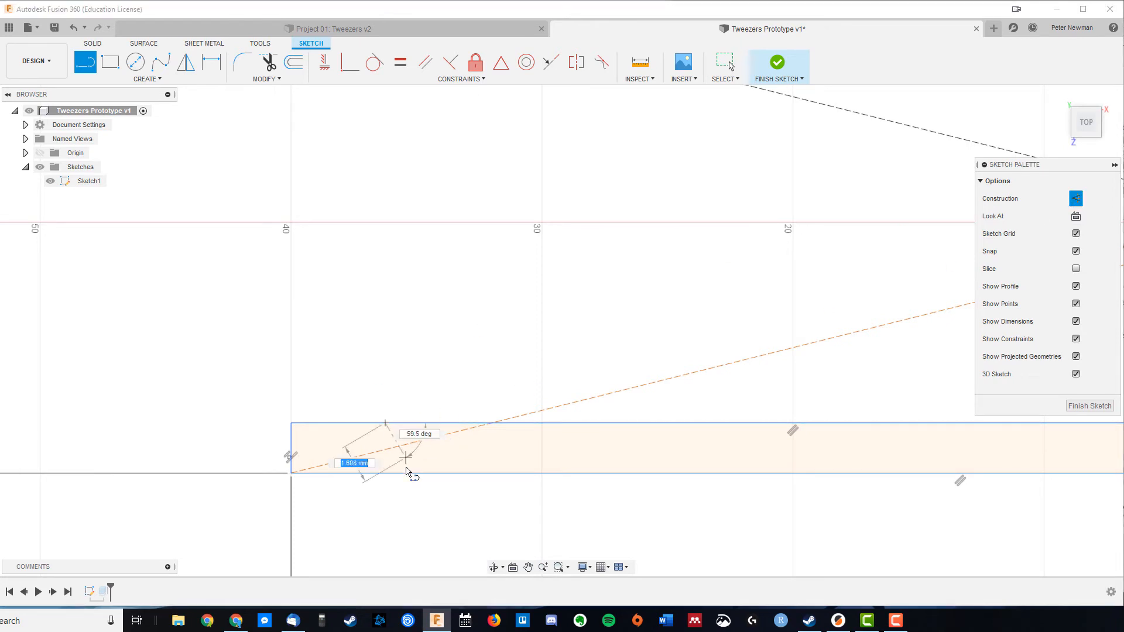
pyautogui.click(404, 472)
pyautogui.press('Escape')
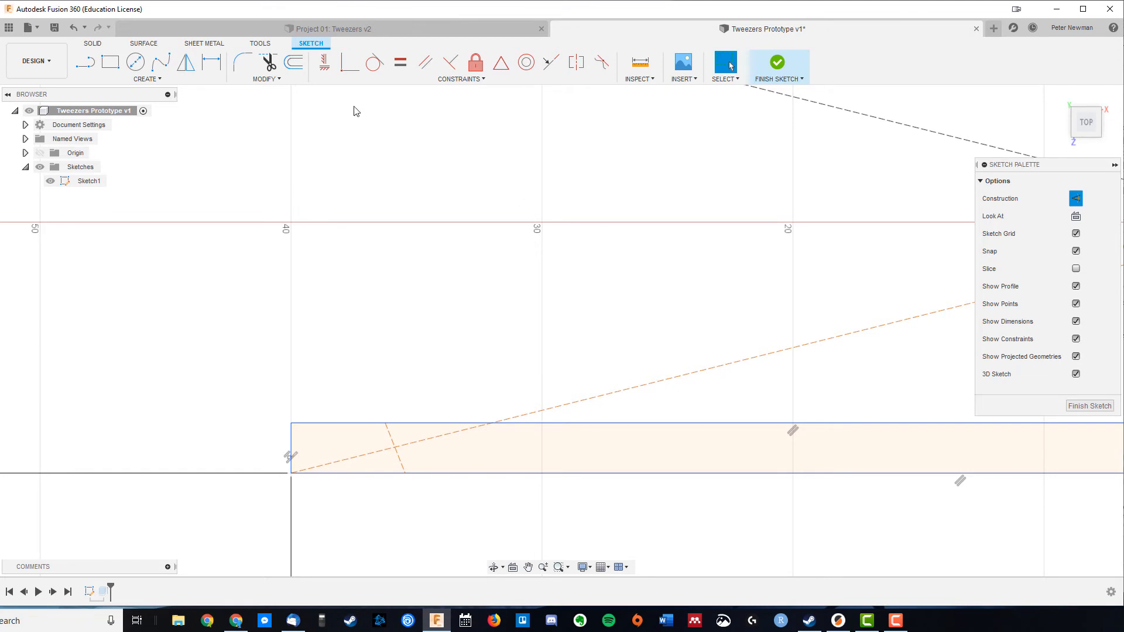
pyautogui.click(324, 64)
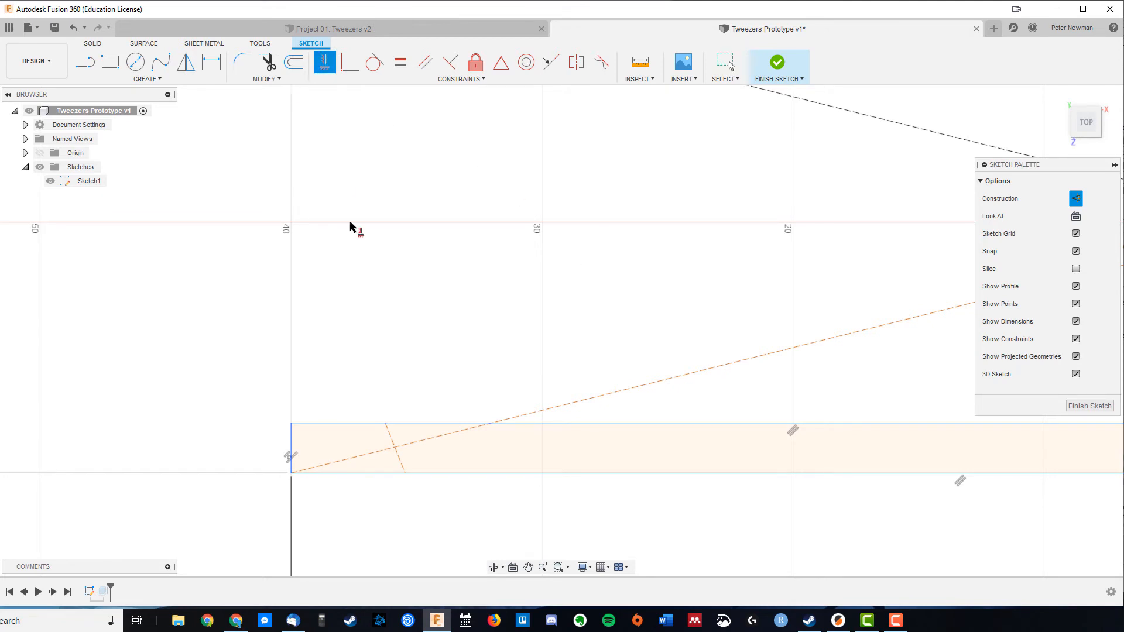
pyautogui.click(398, 459)
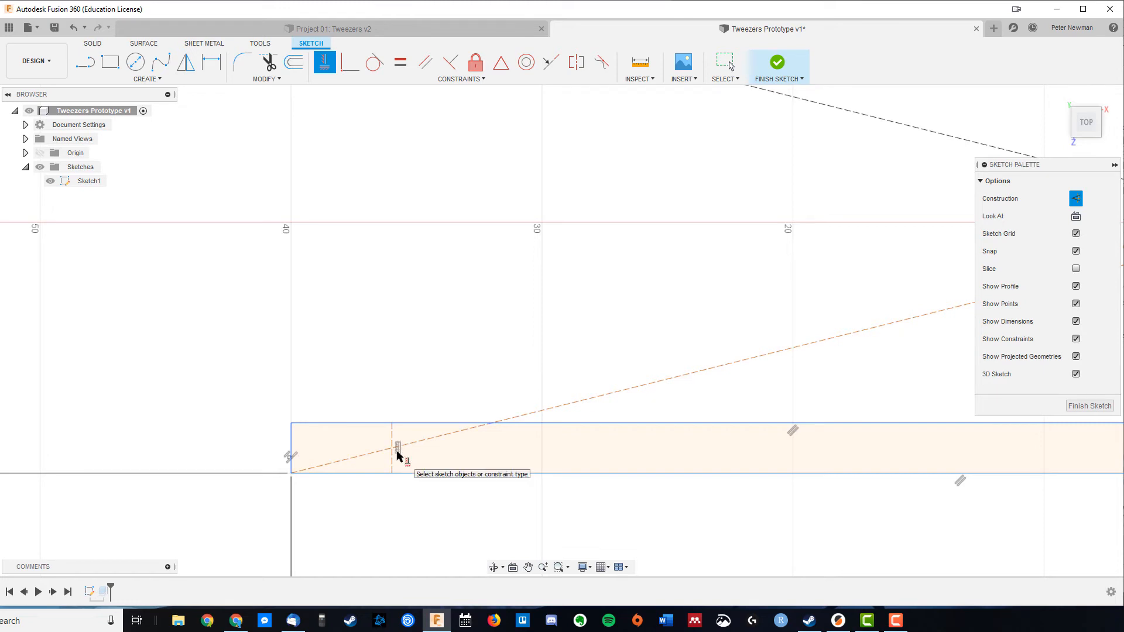
pyautogui.press('Escape')
# Dimension the lower arm's construction line 5 mm from the open end.
pyautogui.scroll(1, 466, 321)
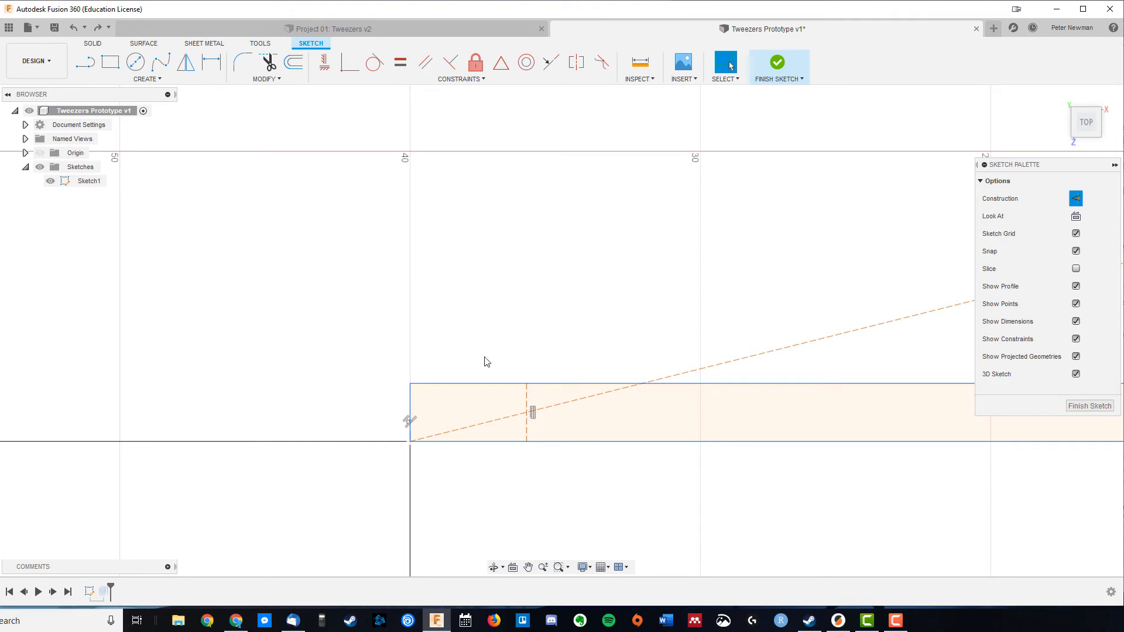
pyautogui.press('d')
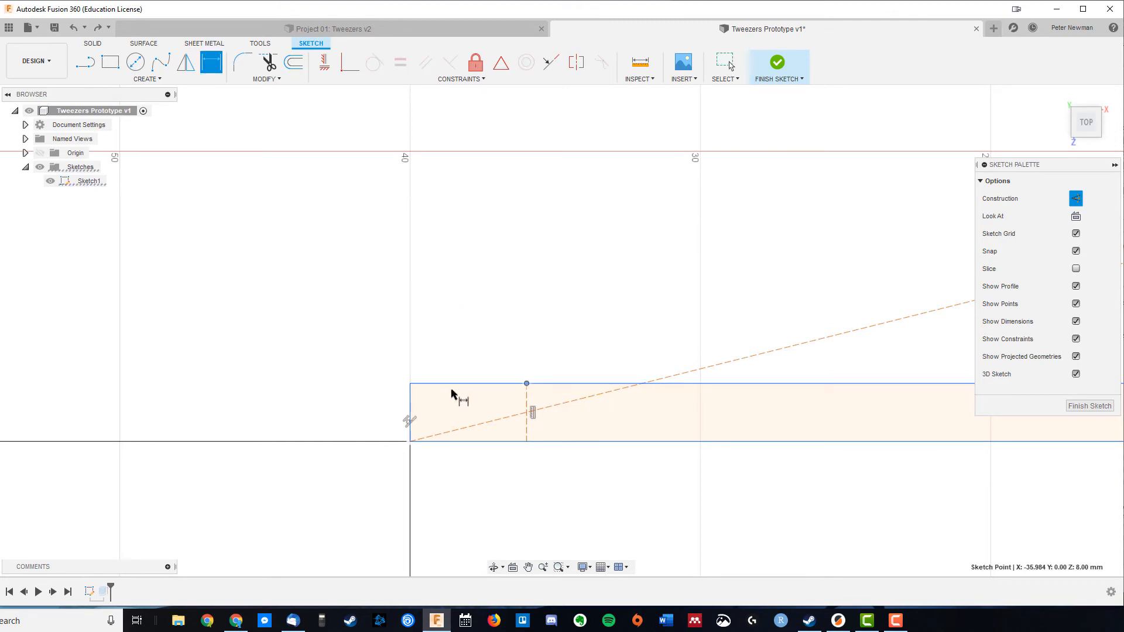
pyautogui.click(409, 384)
pyautogui.click(445, 471)
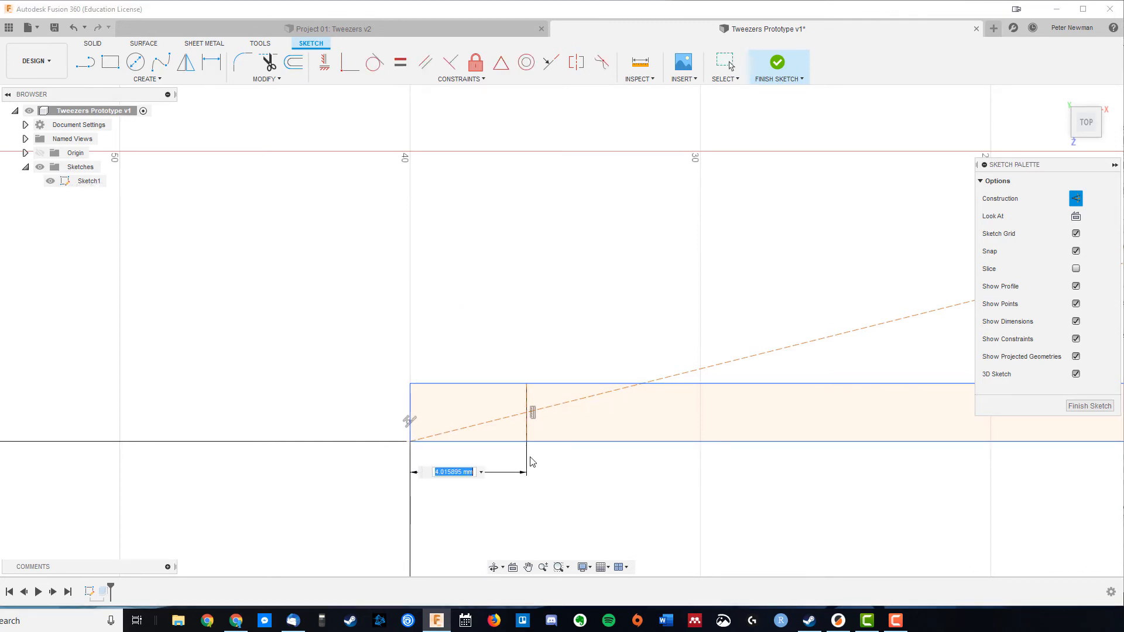
pyautogui.write('5')
pyautogui.press('Return')
# Draw a sloping line about 5.03 mm long from the construction line's upper end to the lower arm's end edge and convert it to regular geometry.
pyautogui.press('l')
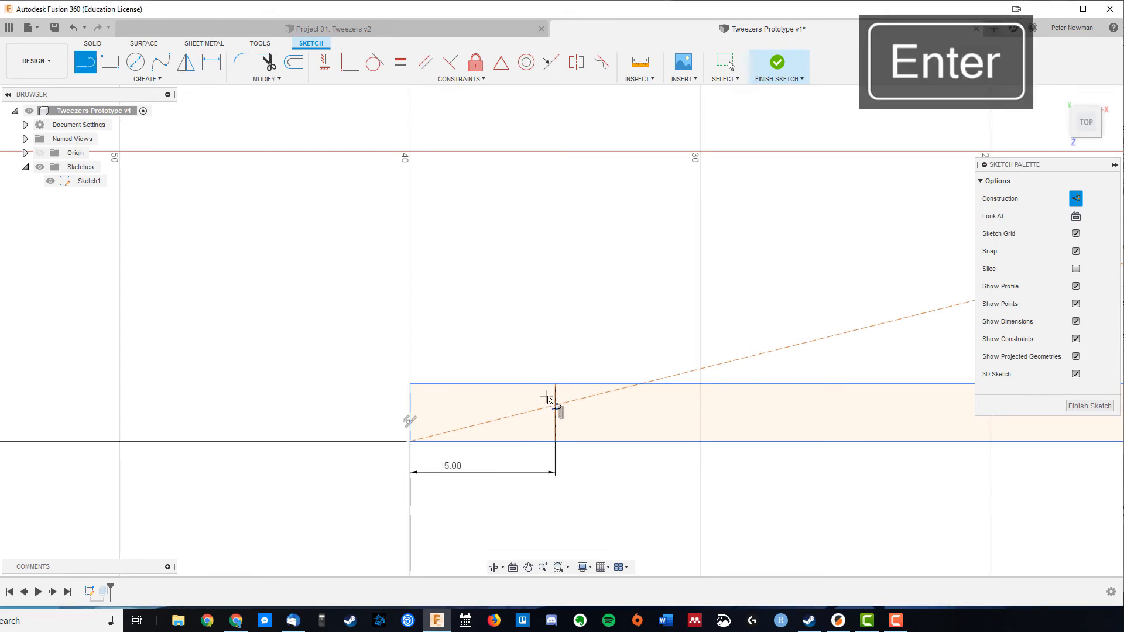
pyautogui.click(555, 385)
pyautogui.click(410, 399)
pyautogui.press('Escape')
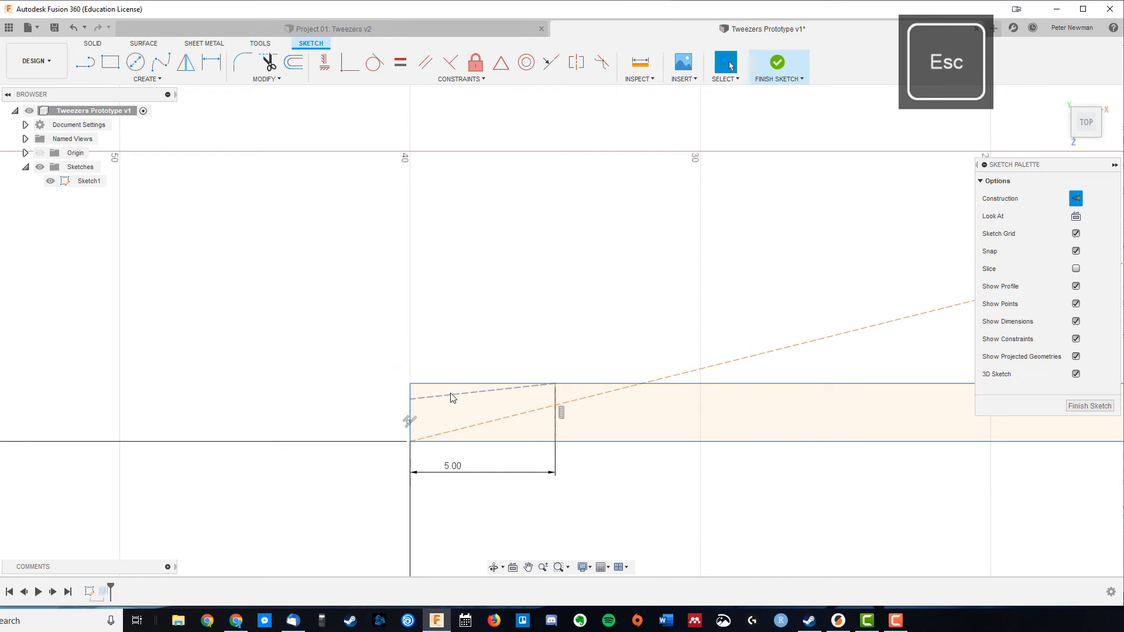
pyautogui.click(452, 397)
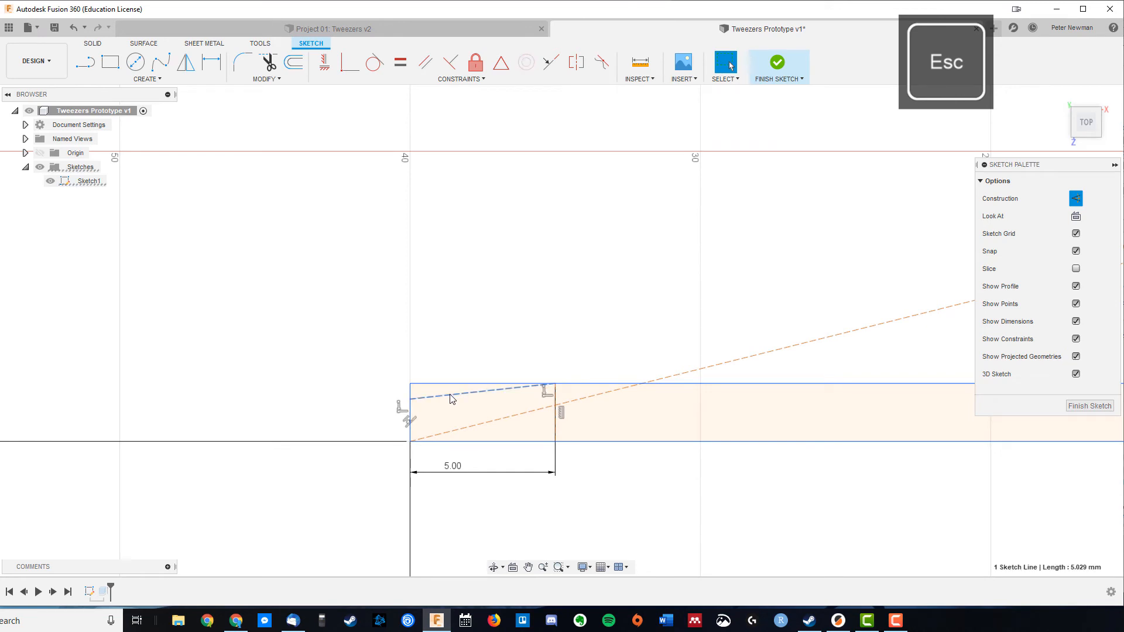
pyautogui.press('x')
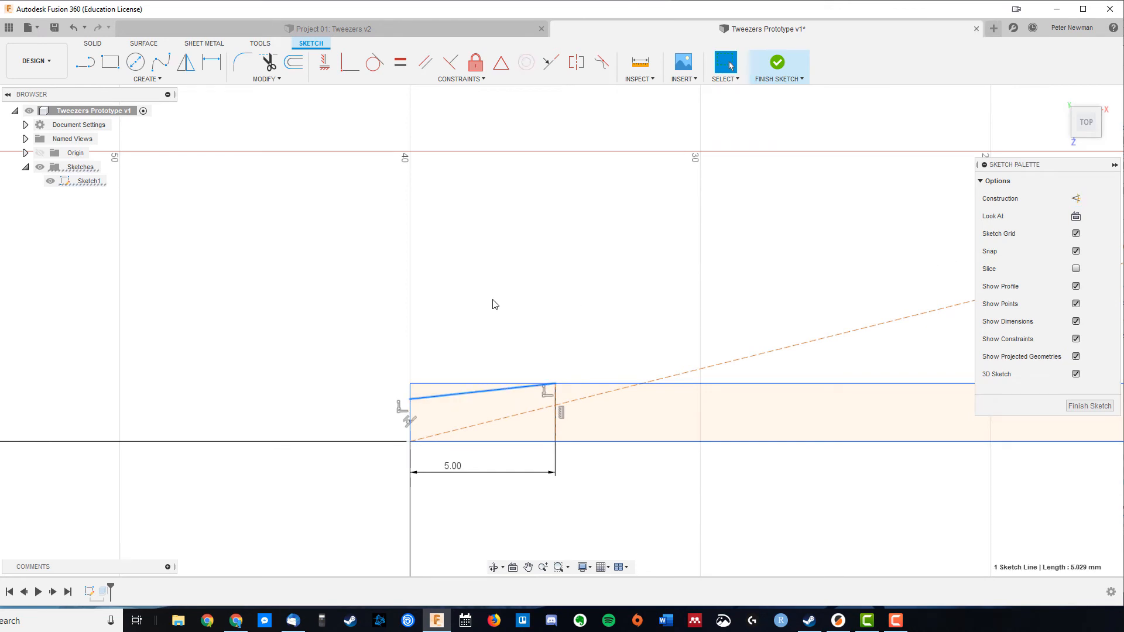
# Set the angle between the sloping line and the lower arm's inner edge to 5° and trim the leftover corner at the tip.
pyautogui.press('d')
pyautogui.click(436, 386)
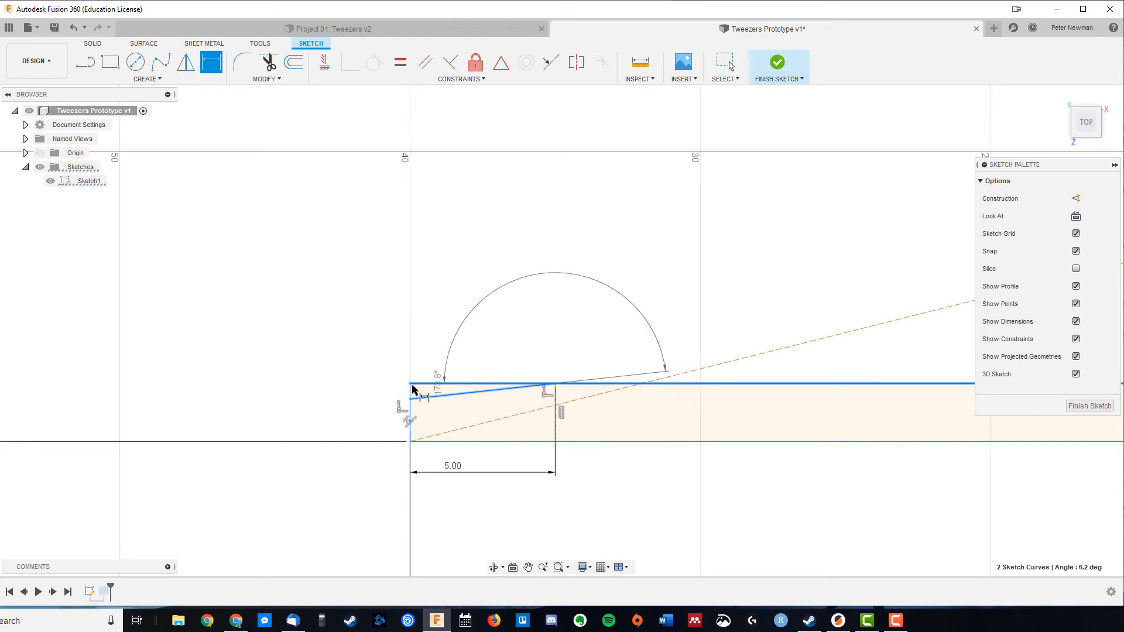
pyautogui.click(361, 393)
pyautogui.press('Return')
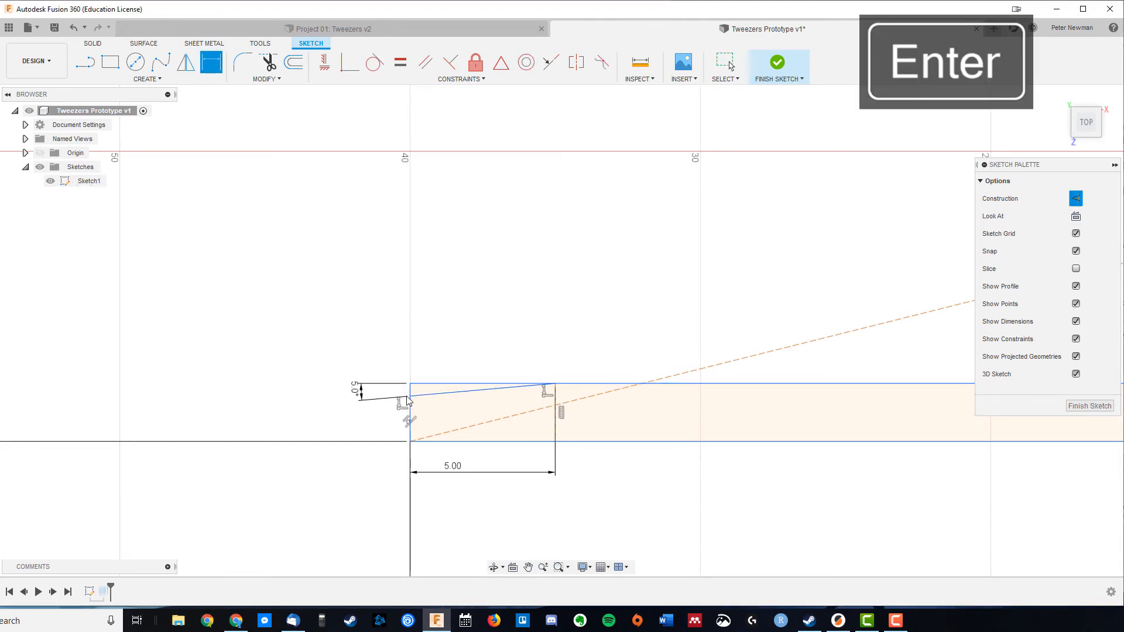
pyautogui.press('t')
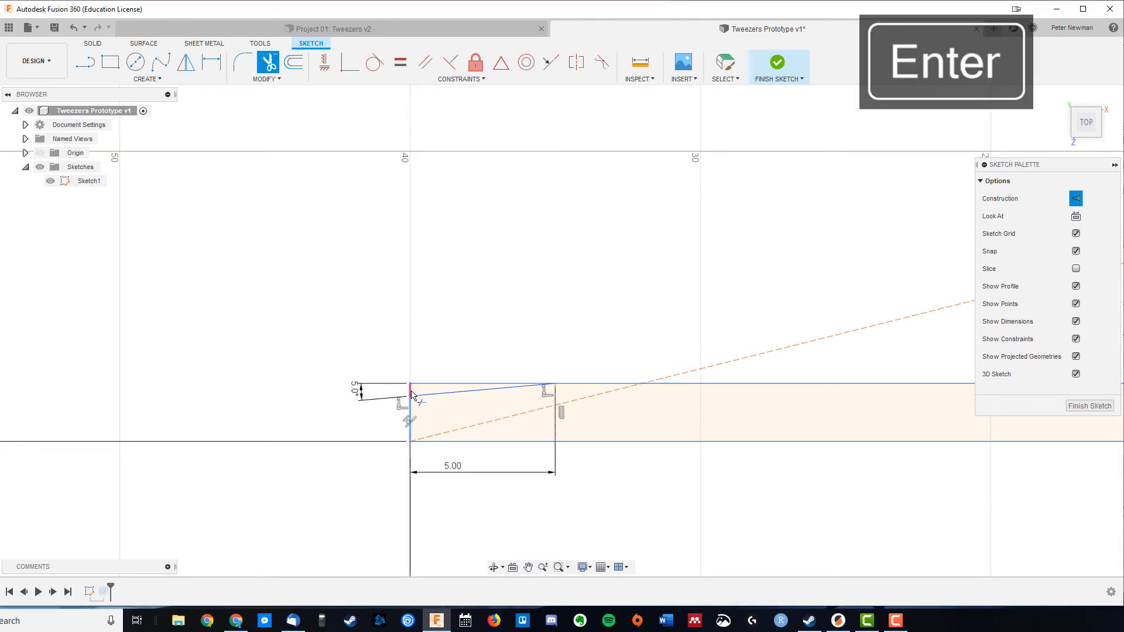
pyautogui.click(409, 413)
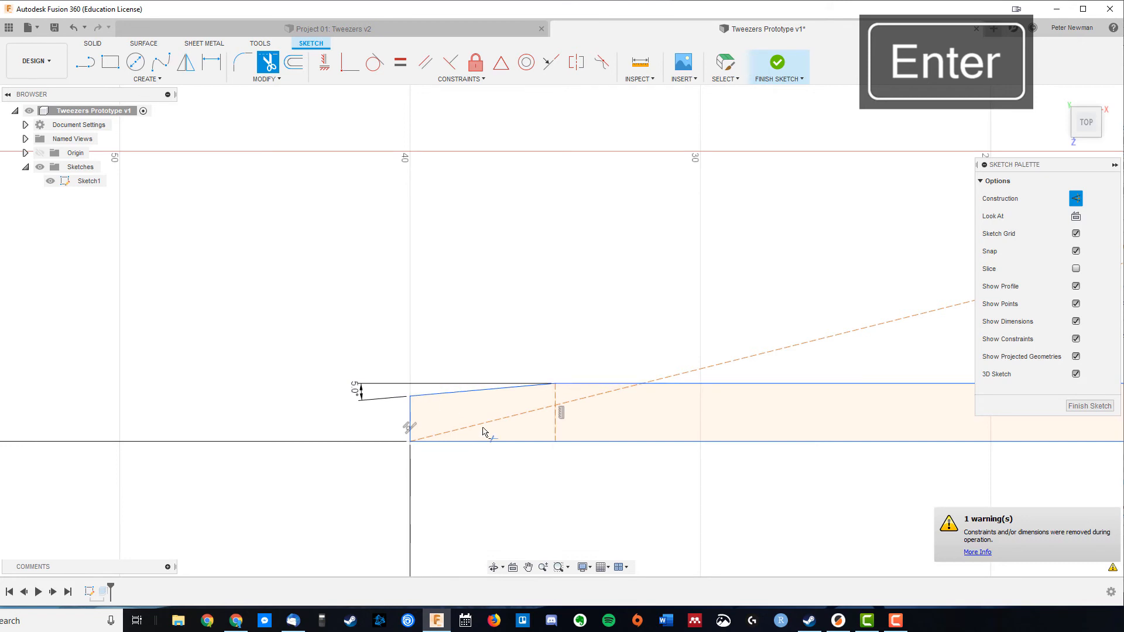
# Finish the sketch and view the updated tweezers body with its tapered tips from the home orientation.
pyautogui.click(784, 68)
pyautogui.moveTo(587, 477)
pyautogui.keyDown('shift'); pyautogui.mouseDown(button='middle')
pyautogui.moveTo(621, 476)
pyautogui.moveTo(612, 386)
pyautogui.moveTo(790, 414)
pyautogui.moveTo(870, 474)
pyautogui.mouseUp(button='middle'); pyautogui.keyUp('shift')
pyautogui.scroll(-5, 870, 474)
pyautogui.moveTo(568, 326); pyautogui.dragTo(469, 438, button='middle')
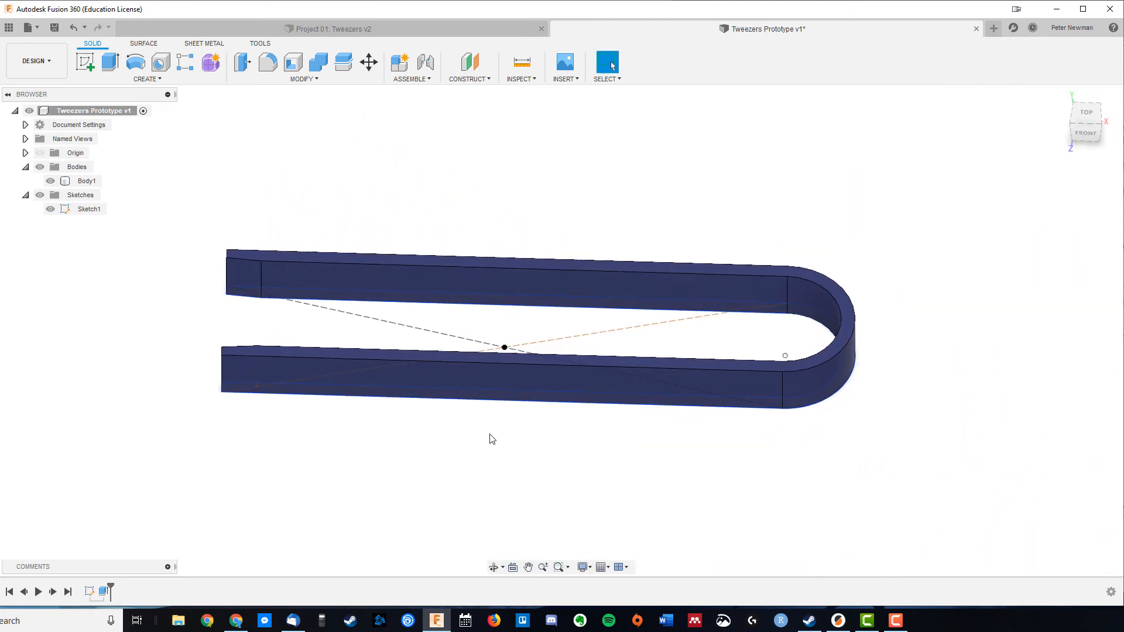
pyautogui.click(1061, 97)
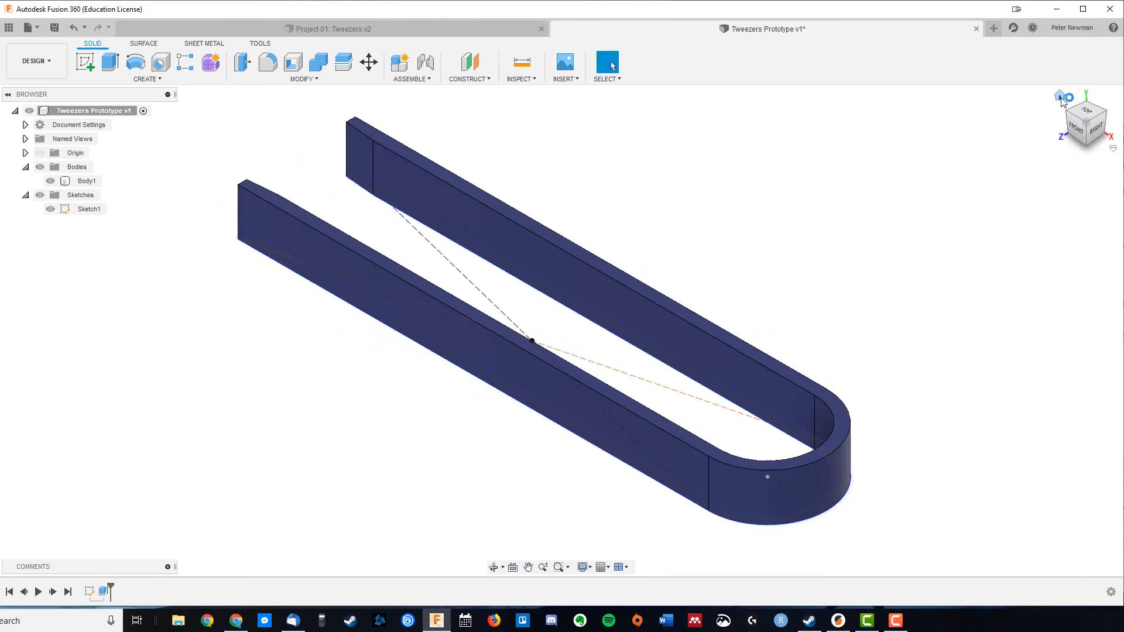
# Examine the side profile of the finished model in the Project 01: Tweezers v2 document and return to the prototype.
pyautogui.click(406, 293)
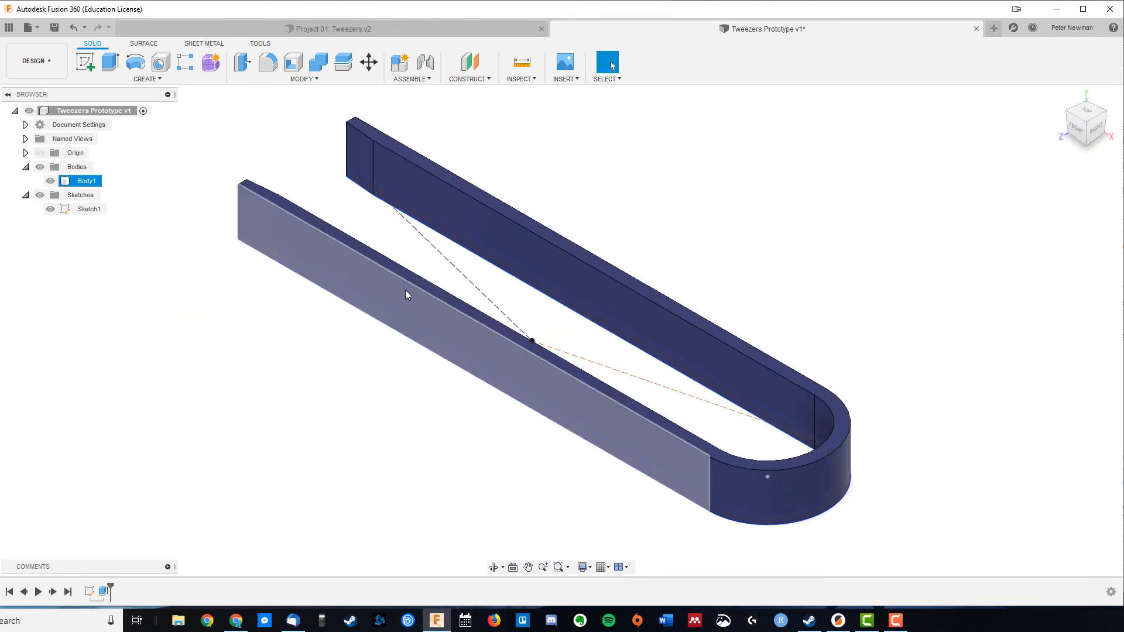
pyautogui.click(325, 381)
pyautogui.click(358, 25)
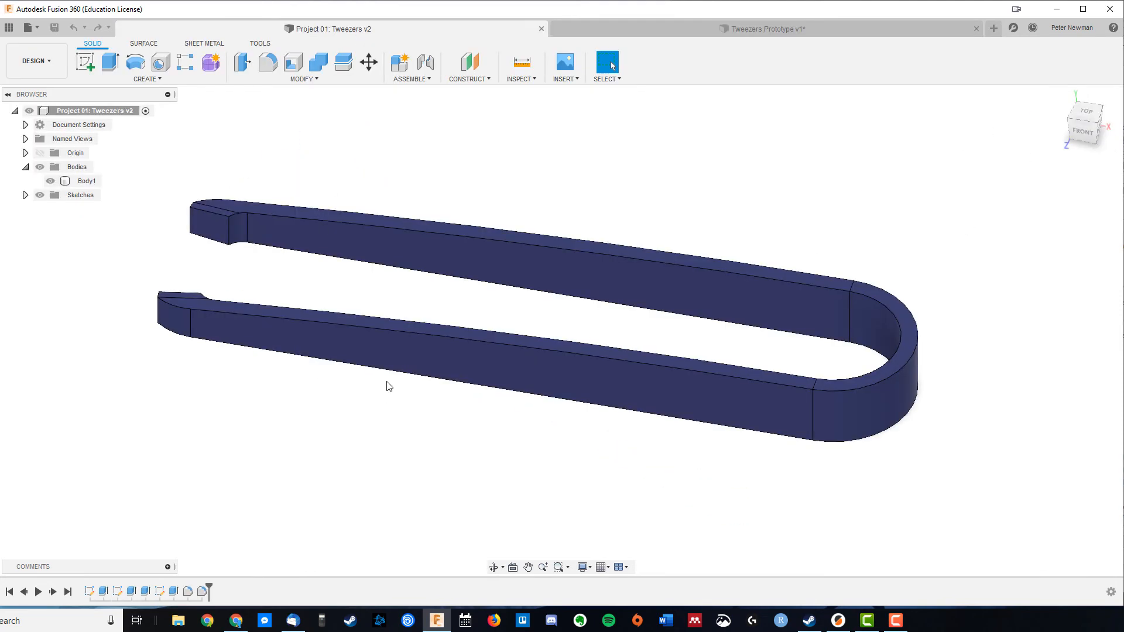
pyautogui.keyDown('shift'); pyautogui.moveTo(509, 463); pyautogui.dragTo(517, 427, button='middle'); pyautogui.keyUp('shift')
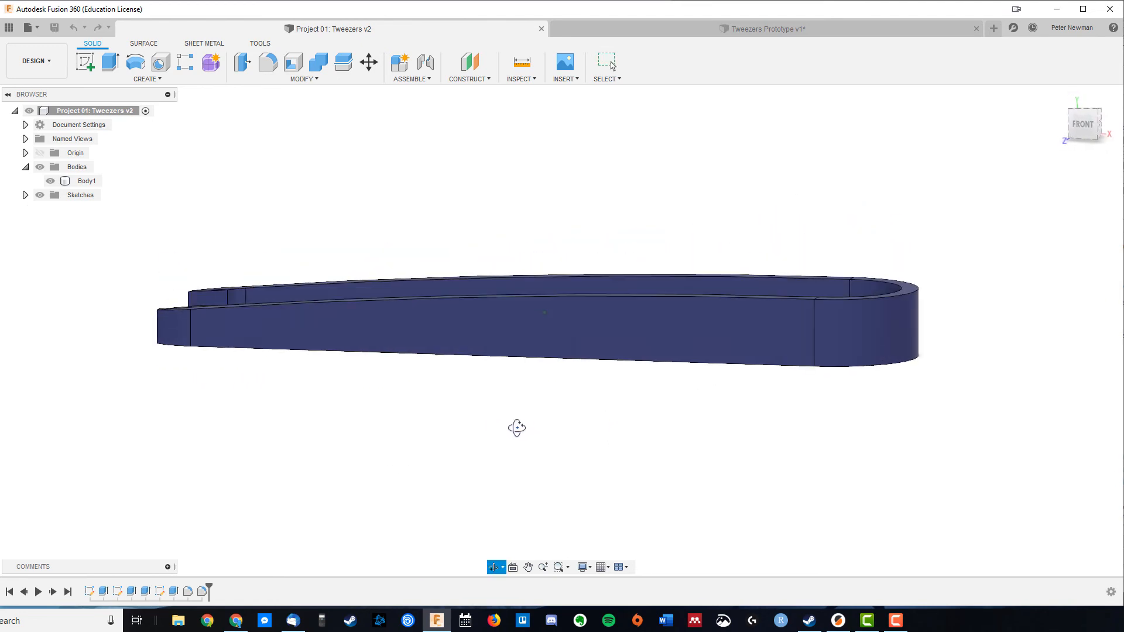
pyautogui.click(759, 29)
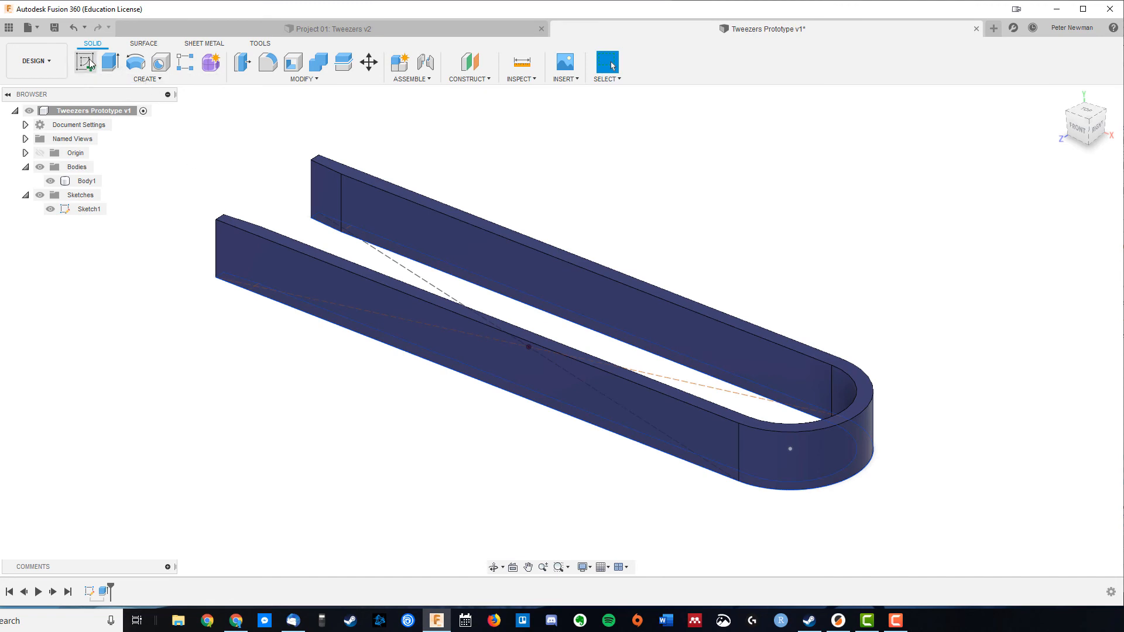
# Start a new sketch on the outer face of the tweezers' front arm.
pyautogui.click(86, 64)
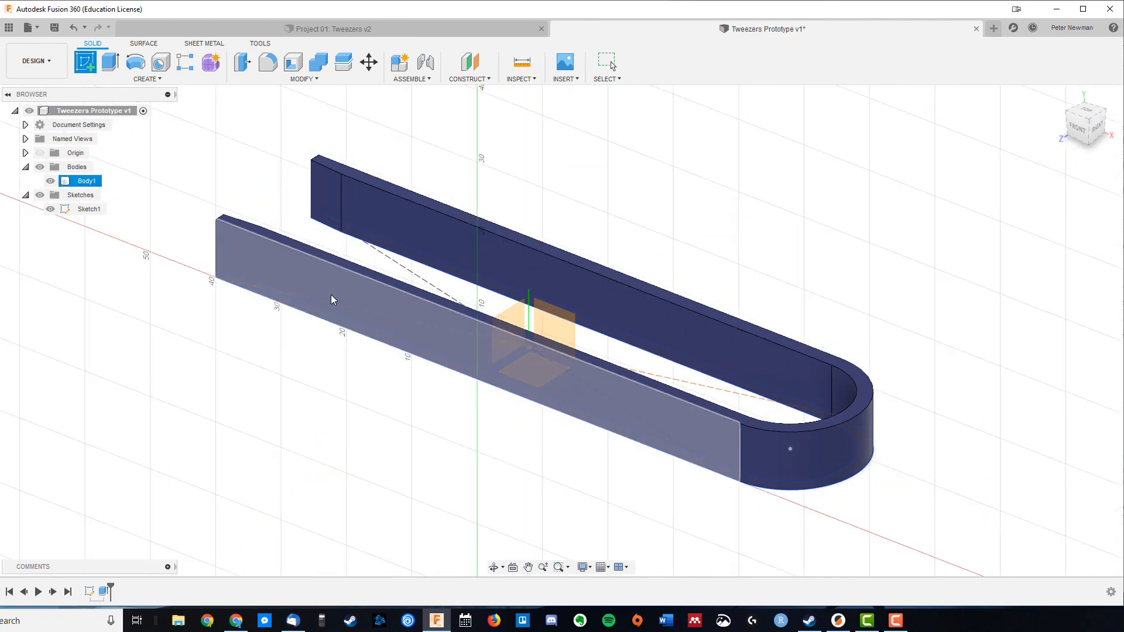
pyautogui.press('Escape')
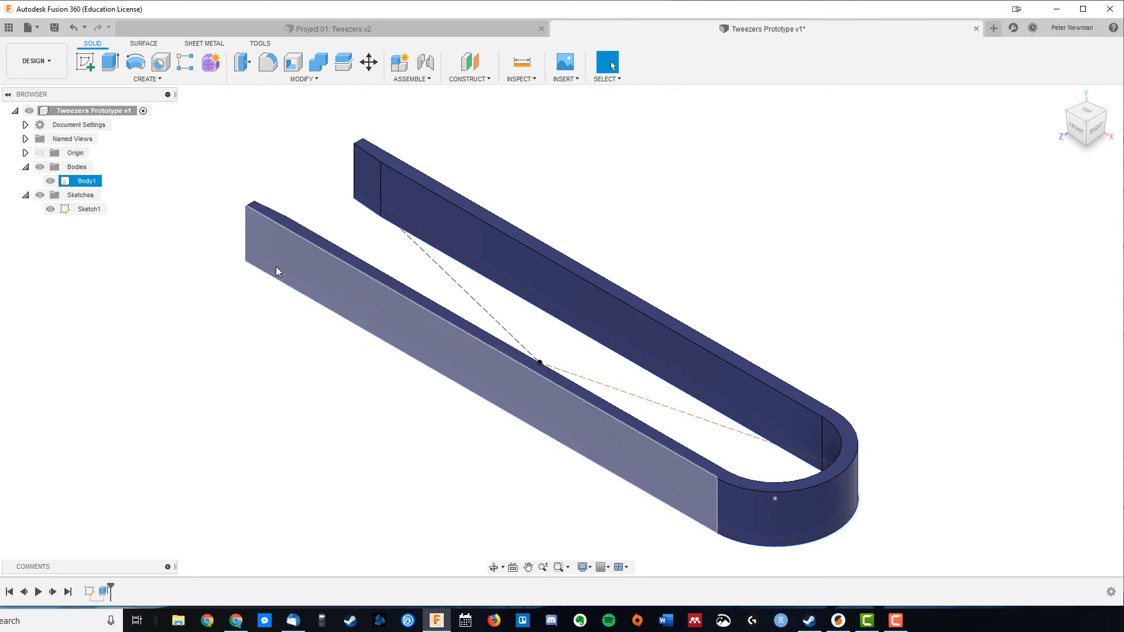
pyautogui.click(87, 63)
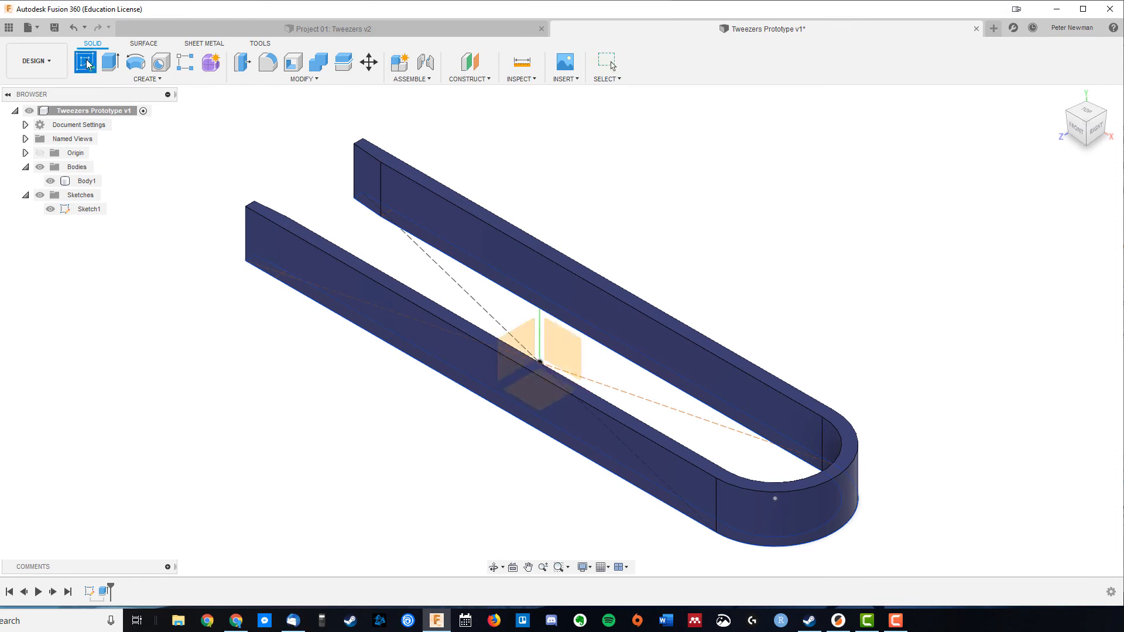
pyautogui.click(277, 250)
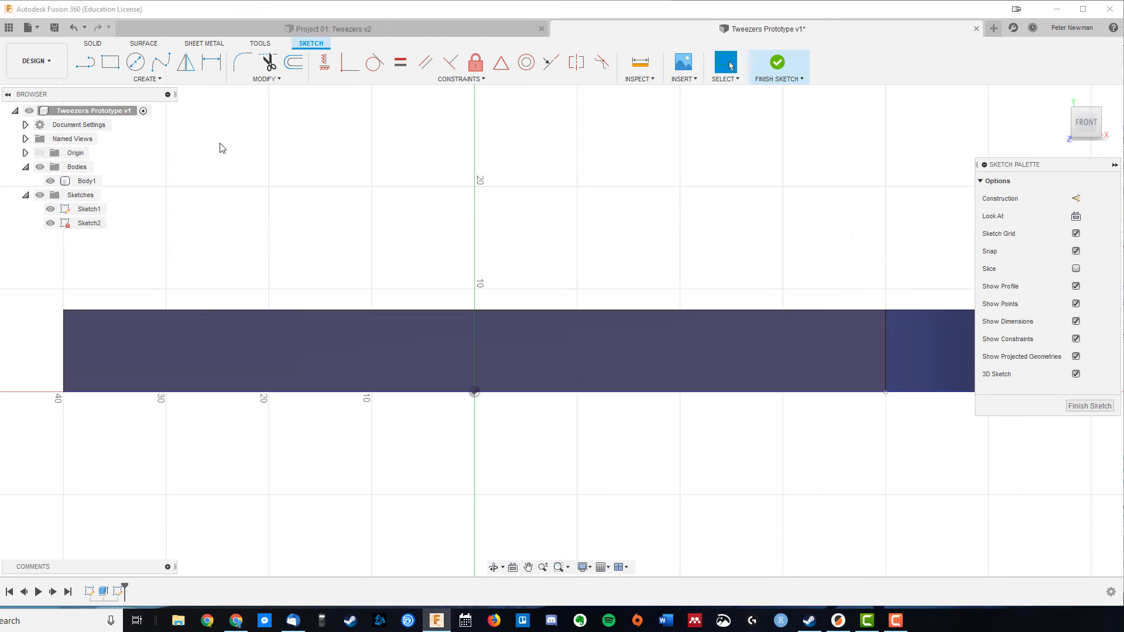
pyautogui.click(39, 168)
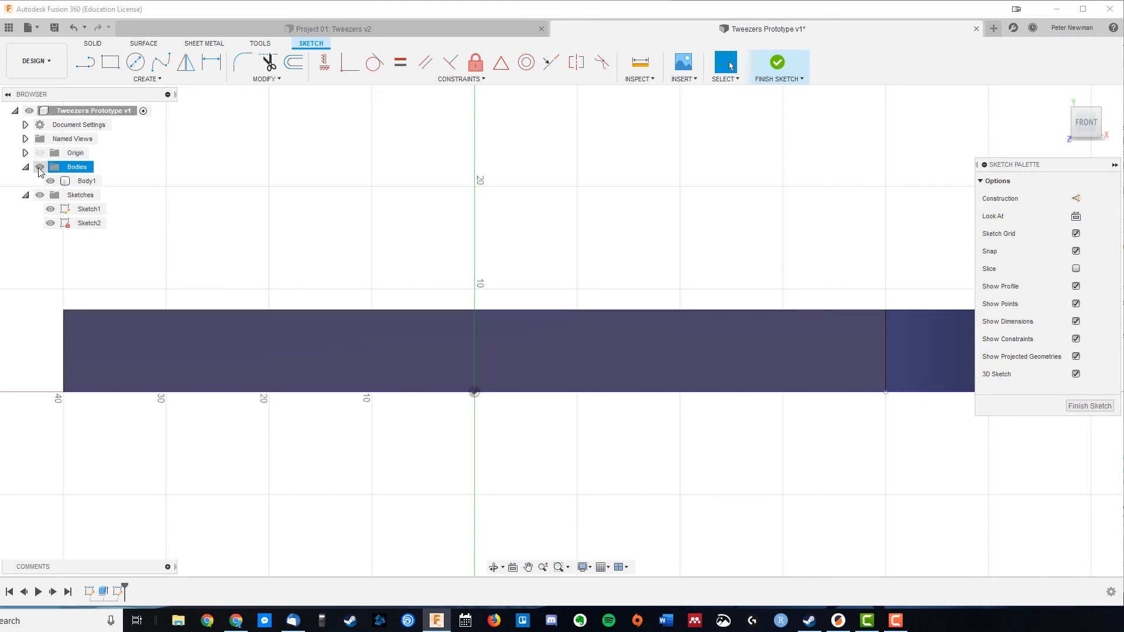
# Project the upper edge and the open-end edge of the front arm's outer face into the sketch.
pyautogui.click(165, 82)
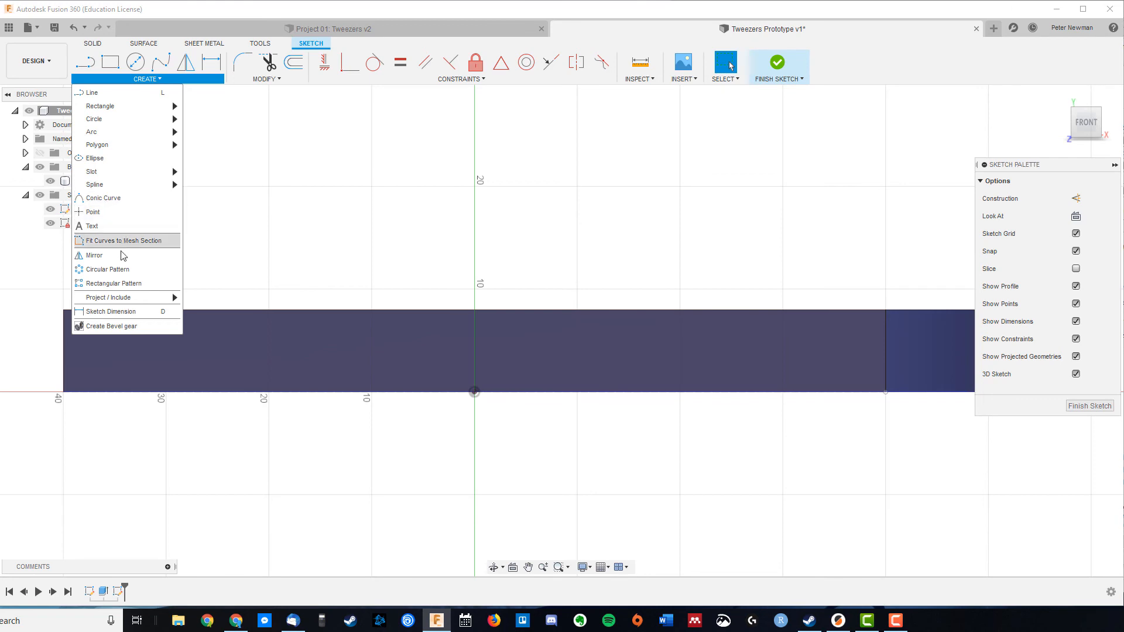
pyautogui.moveTo(128, 297)
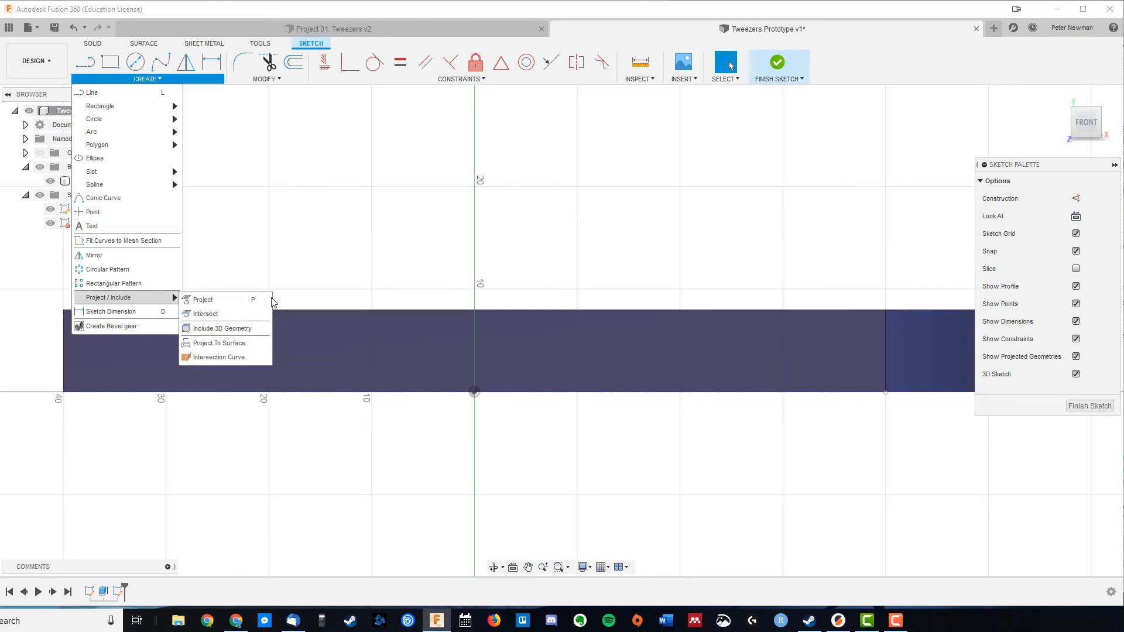
pyautogui.click(217, 299)
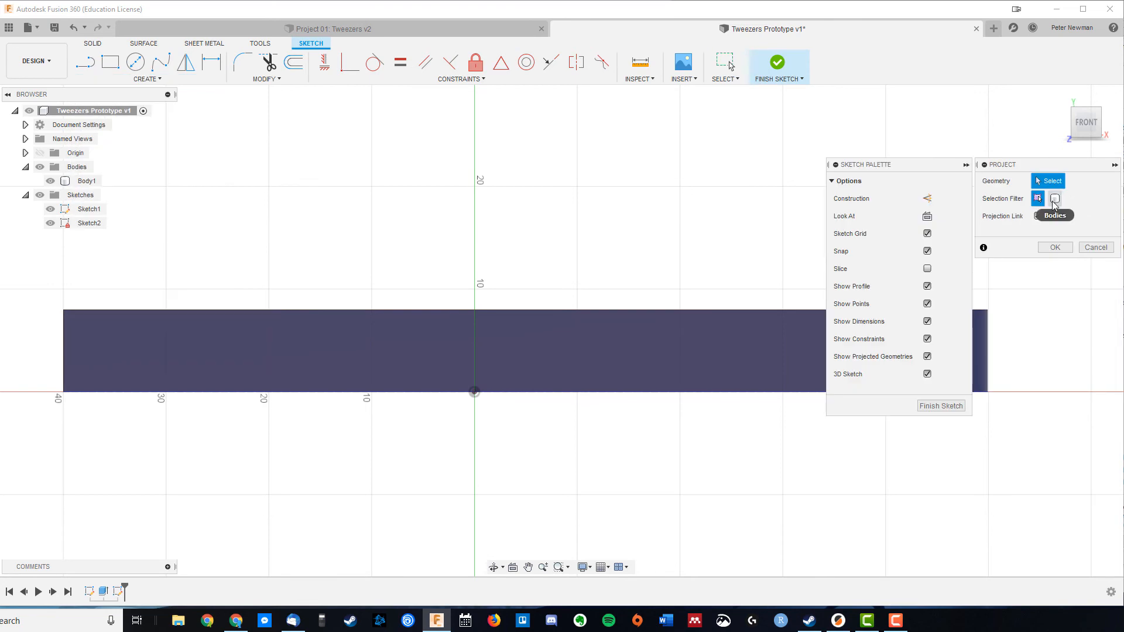
pyautogui.click(512, 313)
pyautogui.click(64, 350)
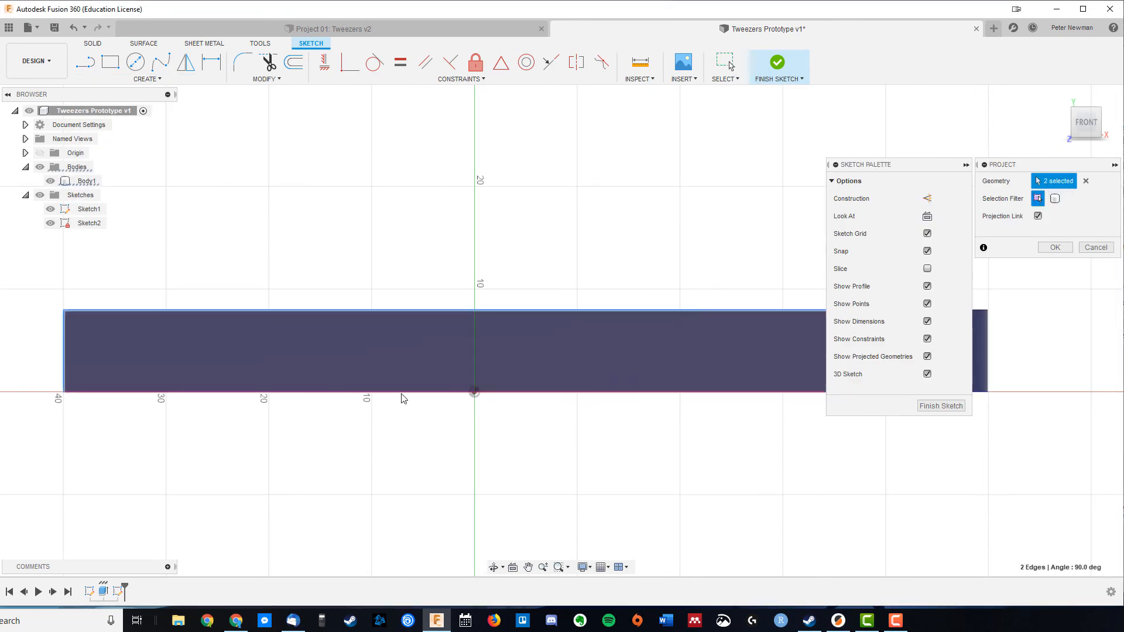
pyautogui.click(1054, 247)
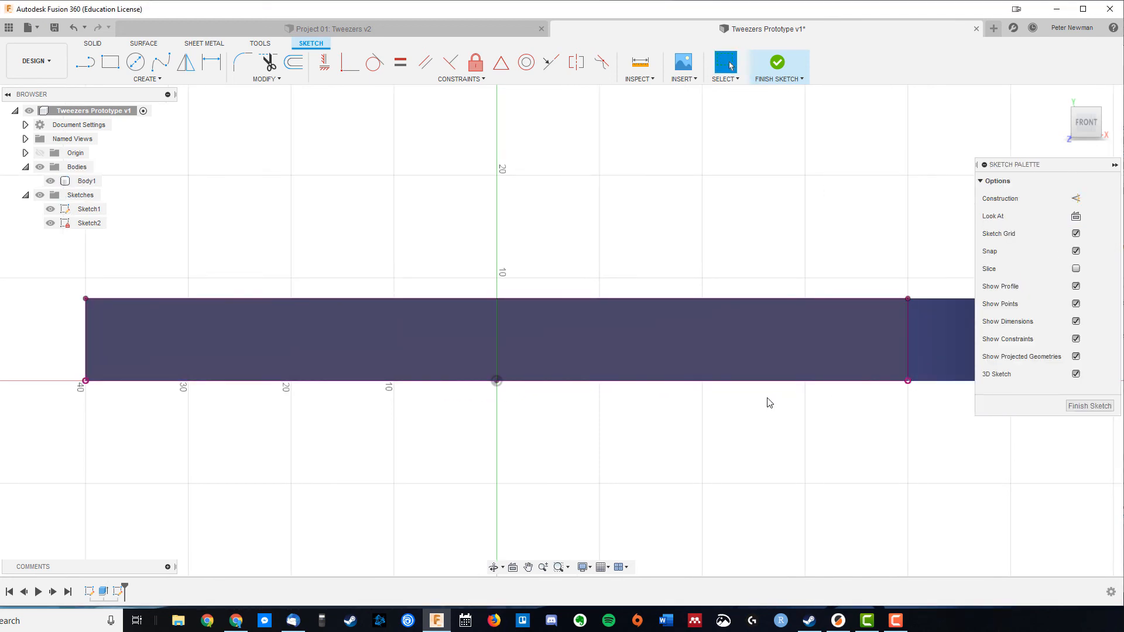
# Hide the bodies and draw a three-point arc from the bend-side upper corner to the tip edge's midpoint, tangent to the upper edge.
pyautogui.click(40, 166)
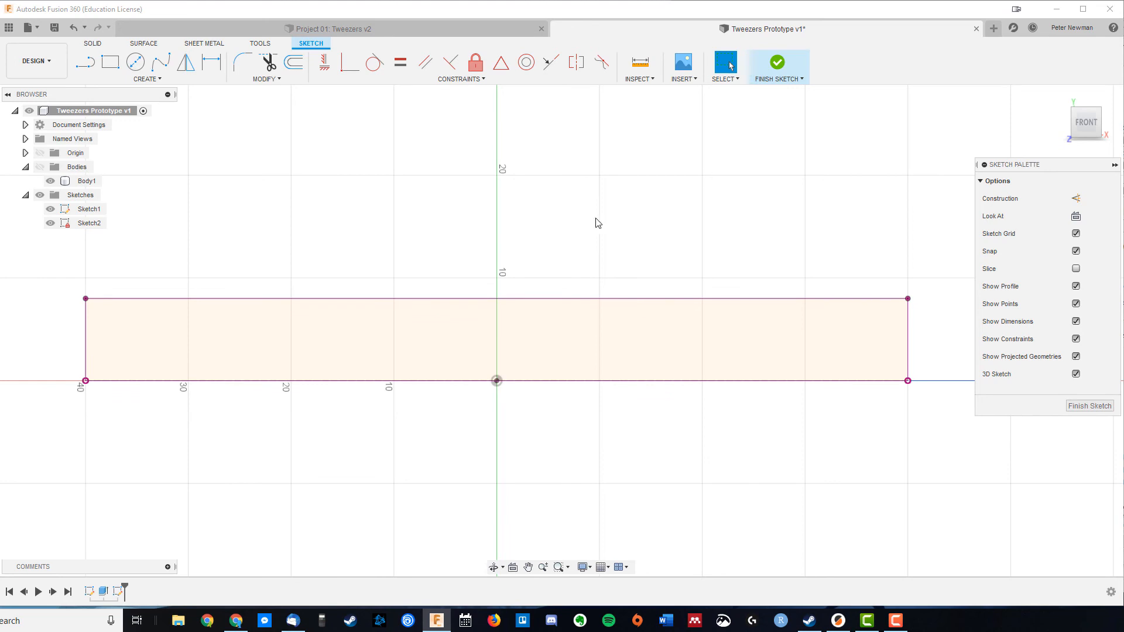
pyautogui.click(150, 80)
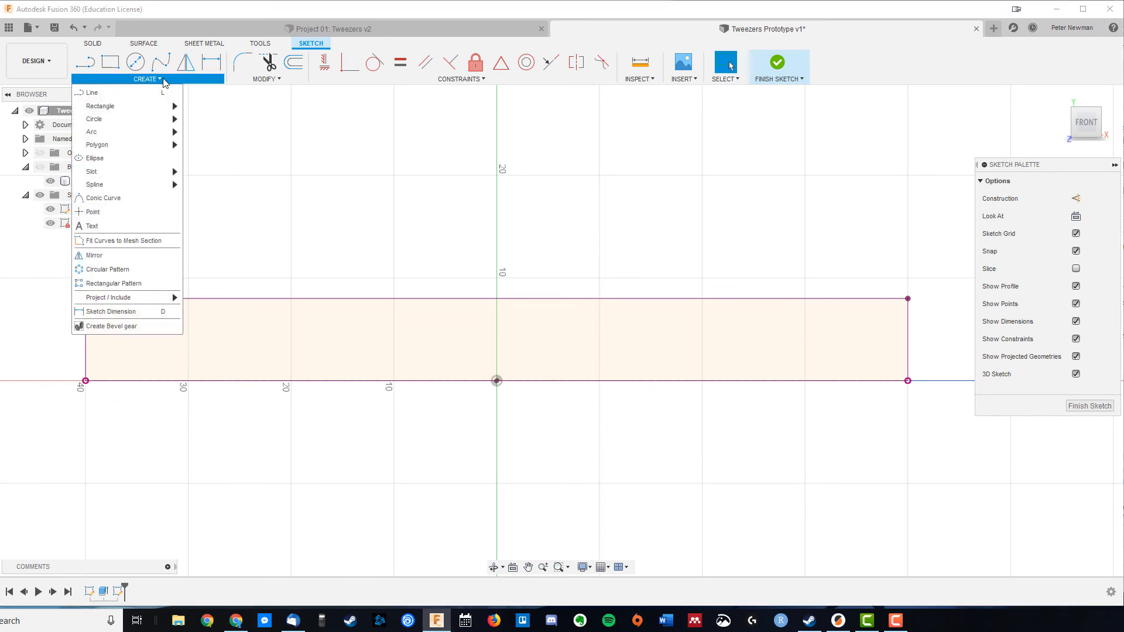
pyautogui.moveTo(162, 132)
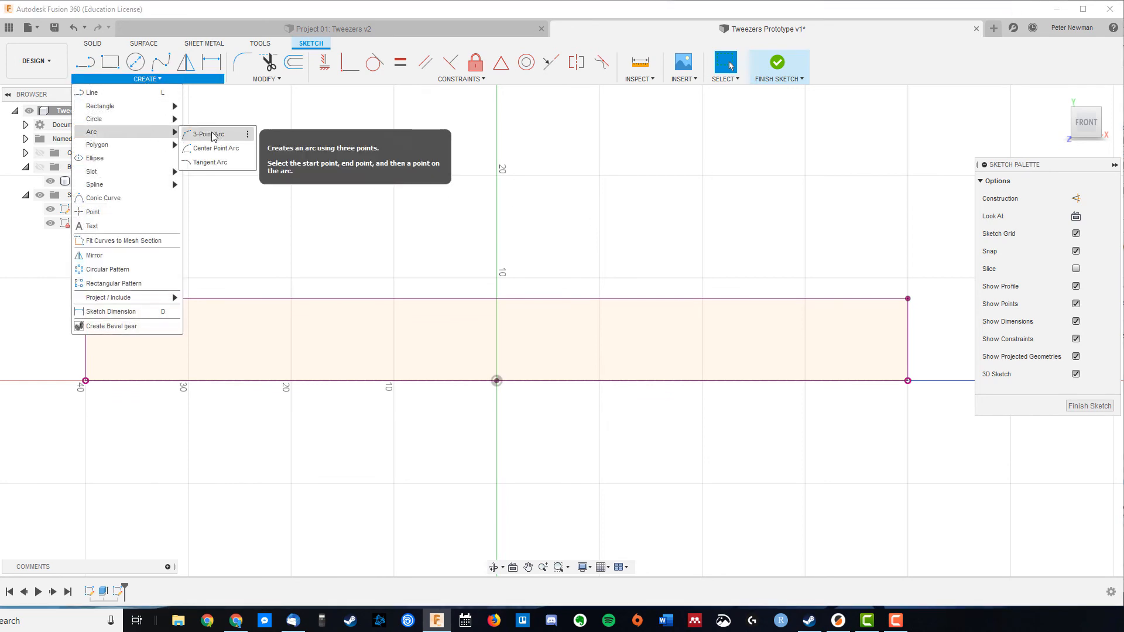
pyautogui.click(205, 135)
pyautogui.click(906, 299)
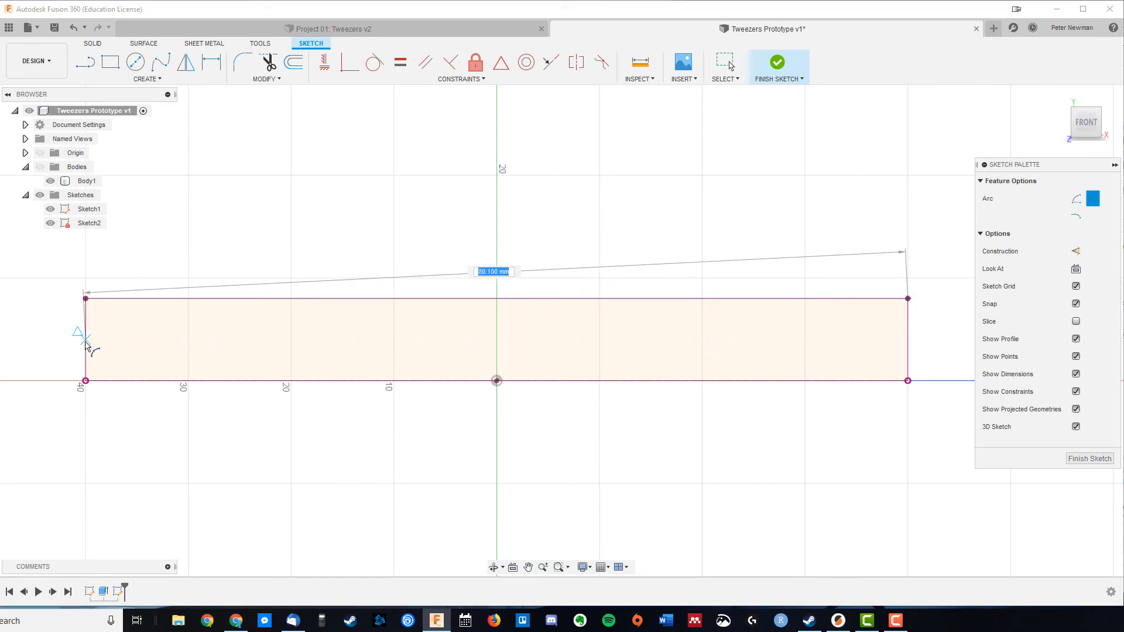
pyautogui.click(86, 342)
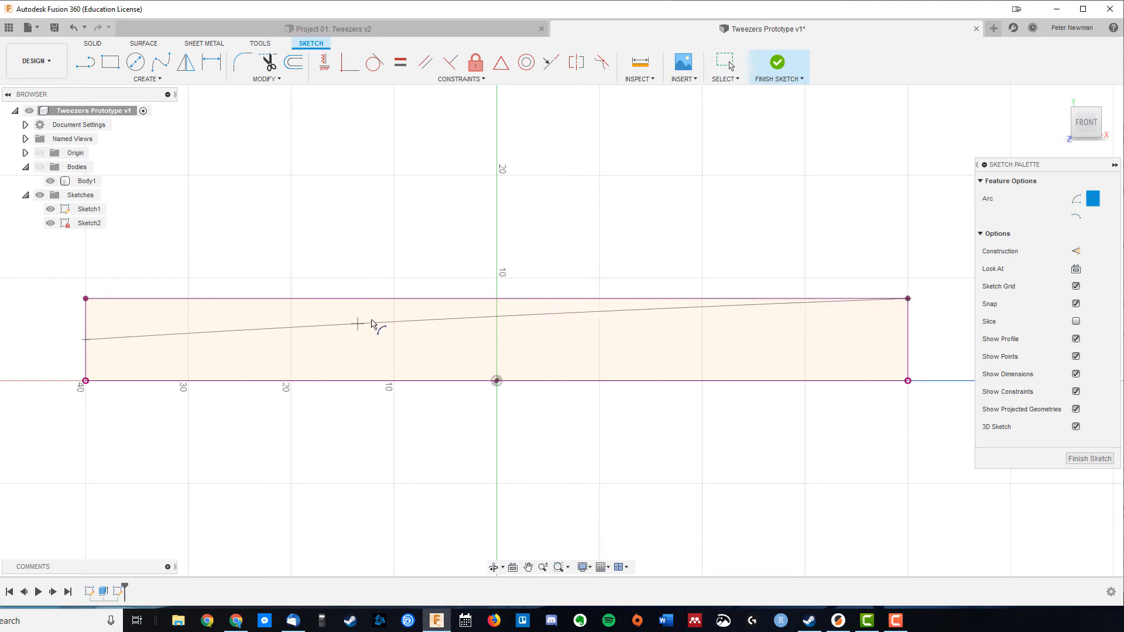
pyautogui.click(371, 326)
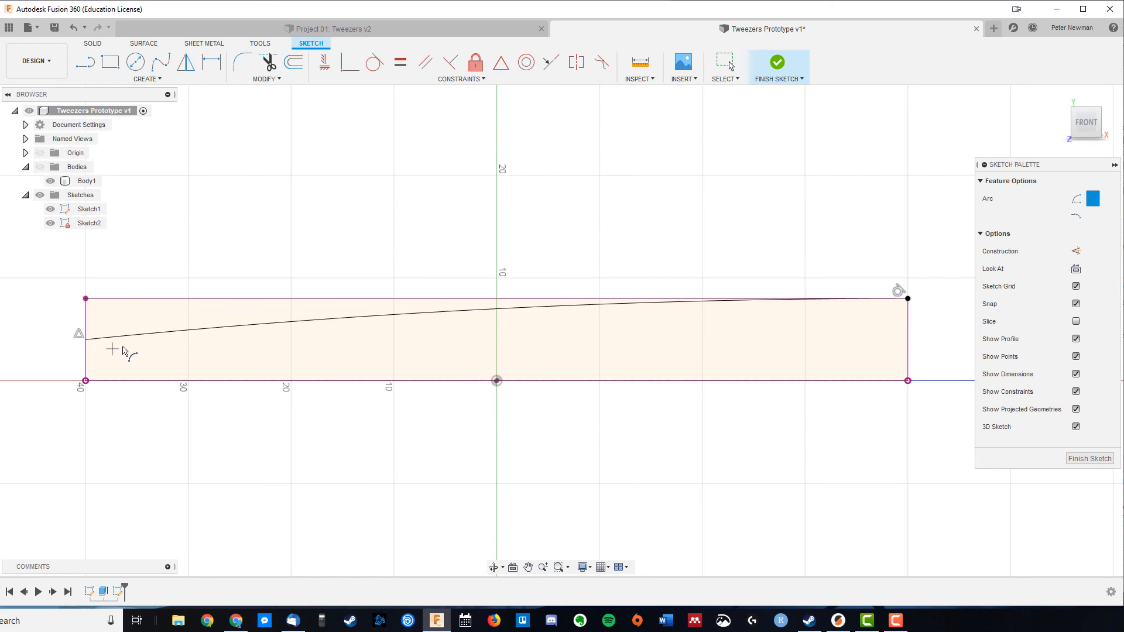
# Finish the arc sketch and show the tweezers body again.
pyautogui.click(779, 66)
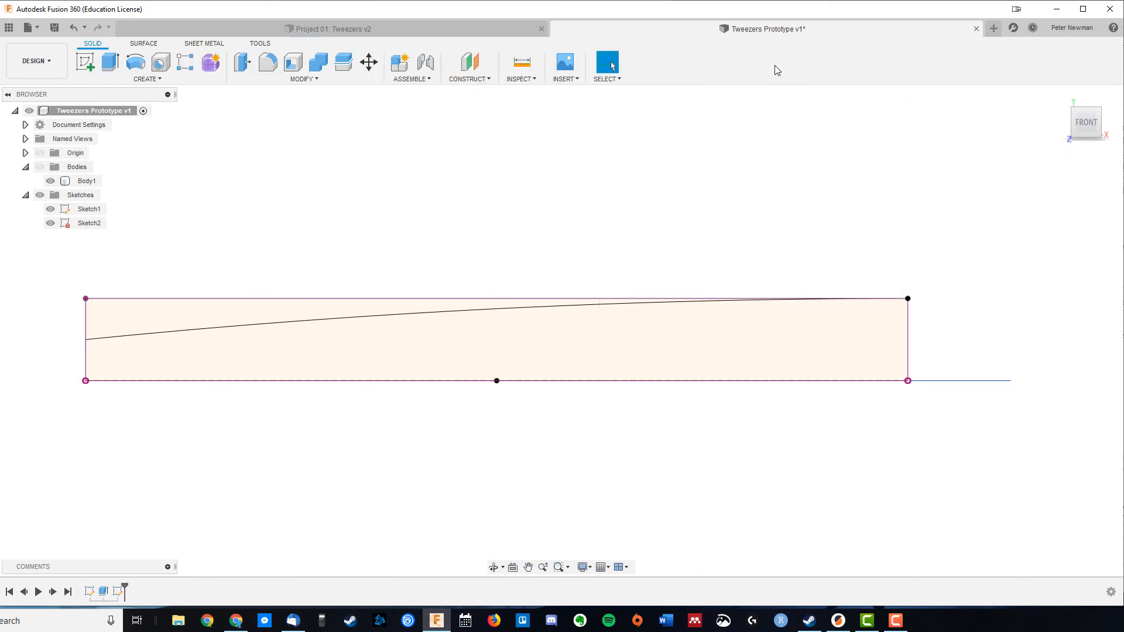
pyautogui.click(50, 181)
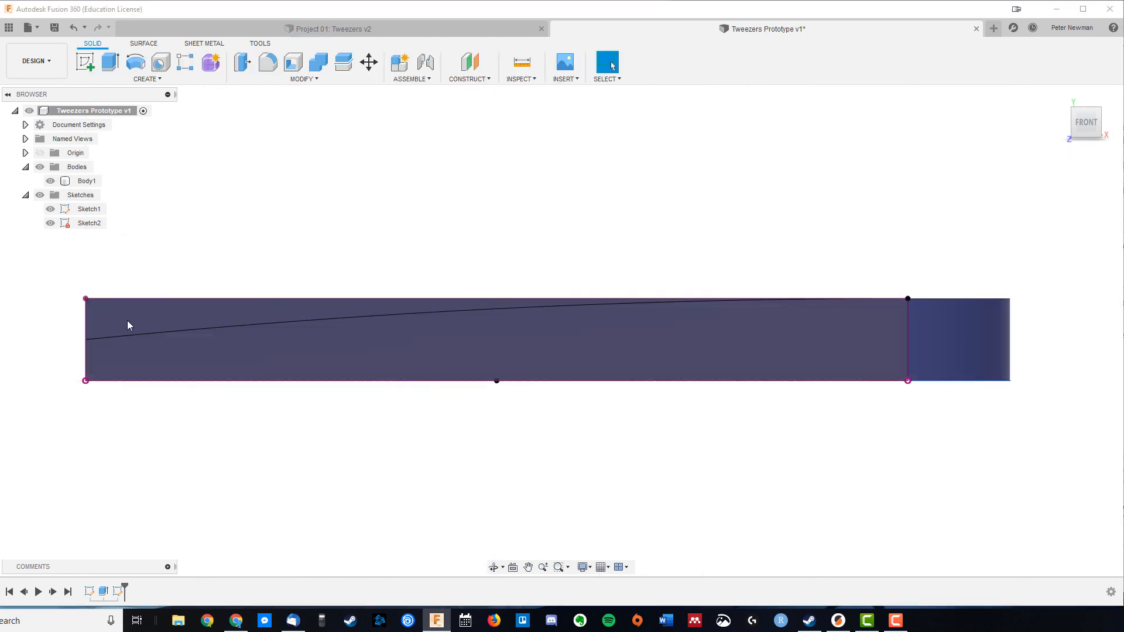
pyautogui.moveTo(261, 420); pyautogui.dragTo(410, 398)
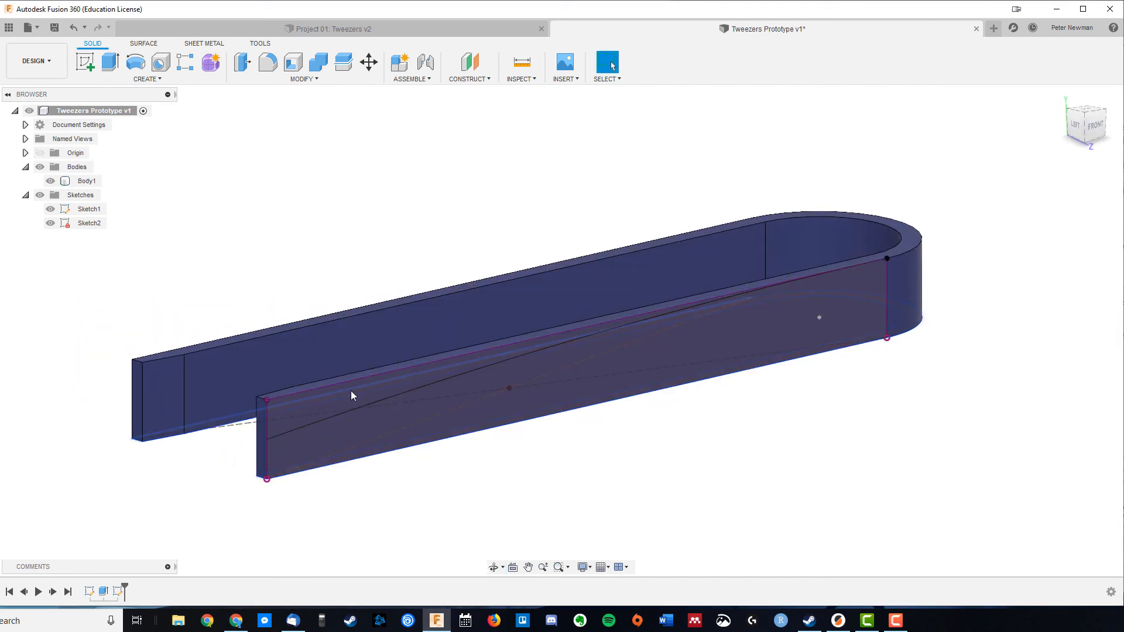
# Extrude the profile above the arc -29 mm as a cut through both arms.
pyautogui.press('e')
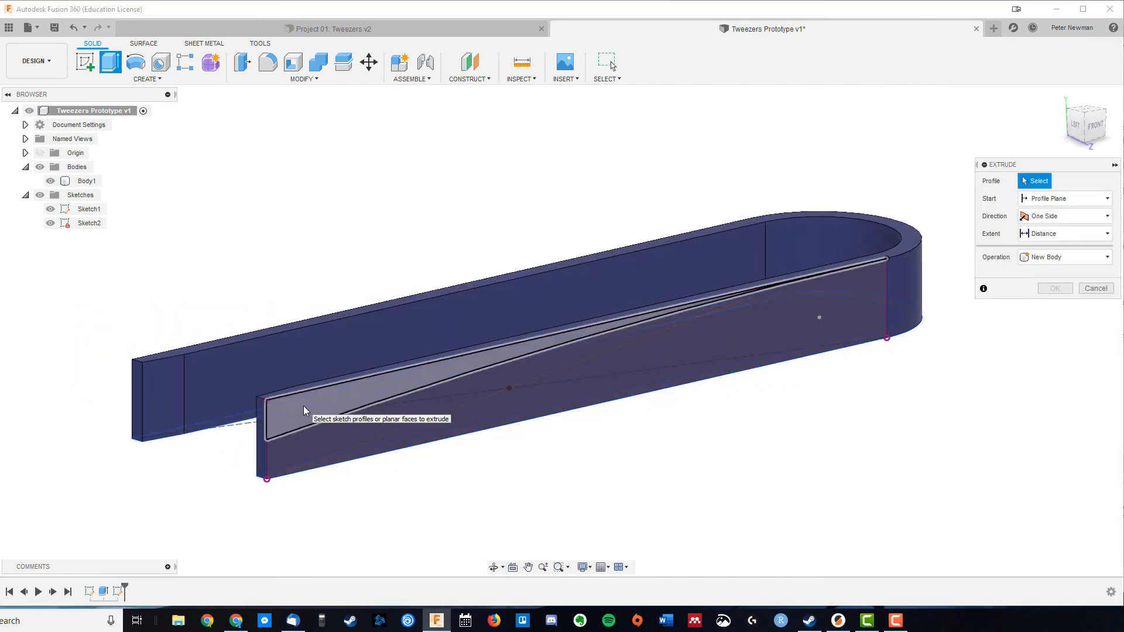
pyautogui.click(303, 407)
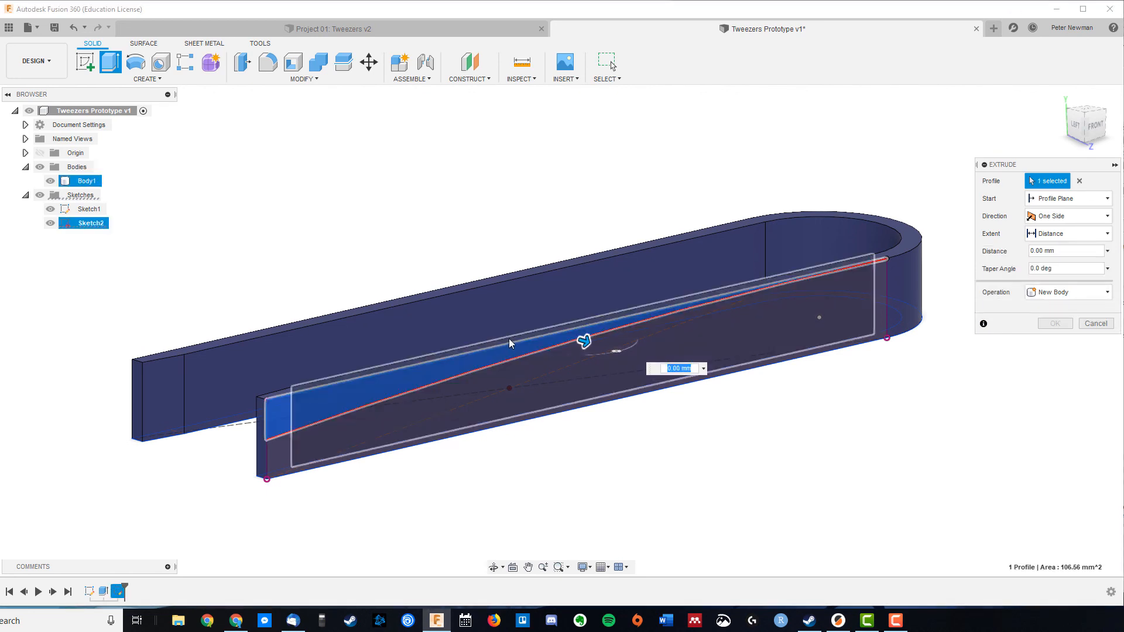
pyautogui.moveTo(583, 342); pyautogui.dragTo(364, 289)
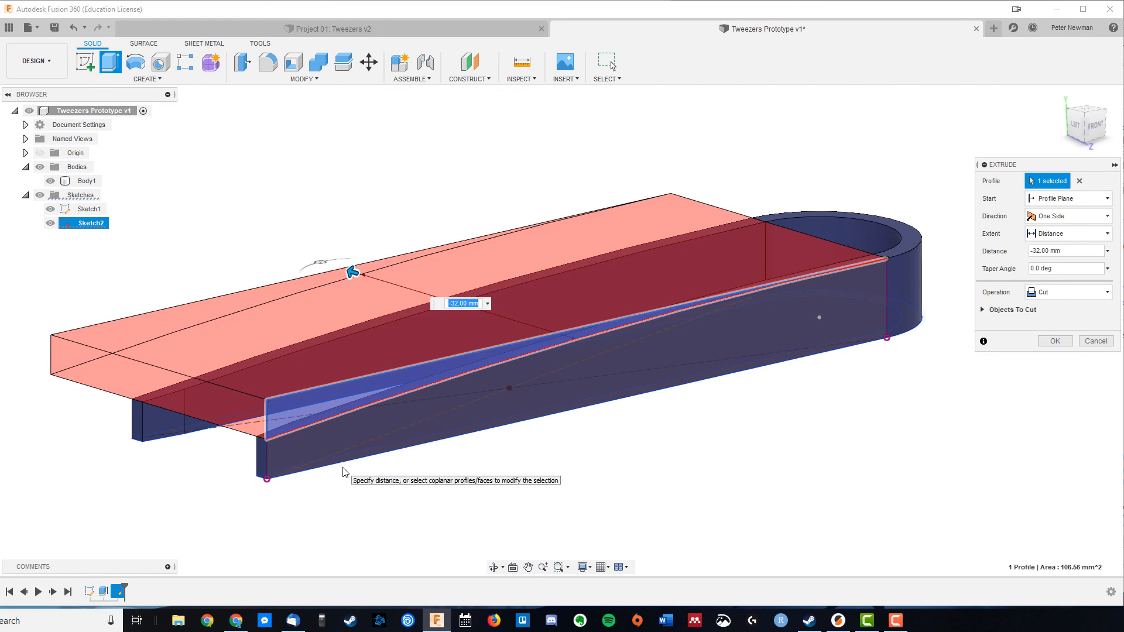
pyautogui.moveTo(352, 269); pyautogui.dragTo(611, 388)
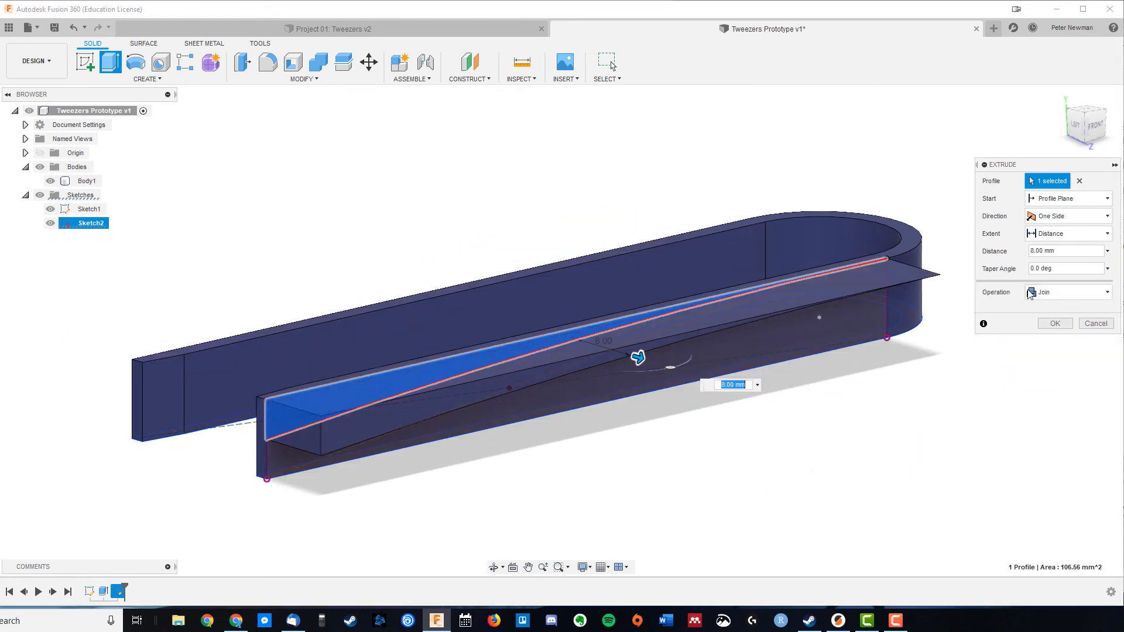
pyautogui.click(1058, 289)
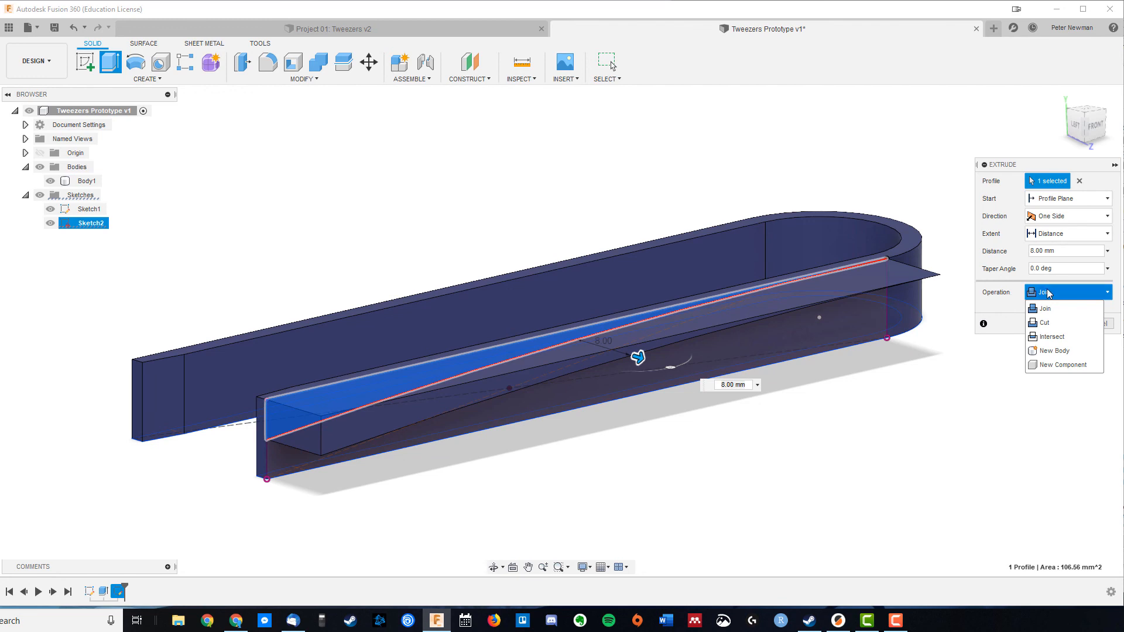
pyautogui.click(1044, 323)
pyautogui.moveTo(638, 357); pyautogui.dragTo(376, 296)
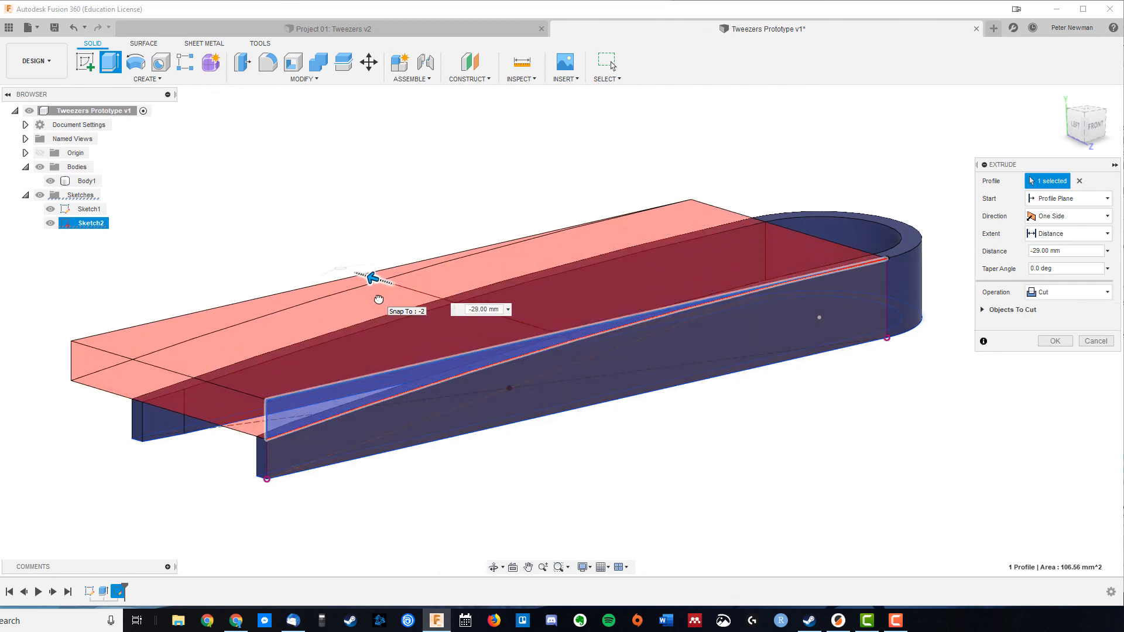
pyautogui.press('Return')
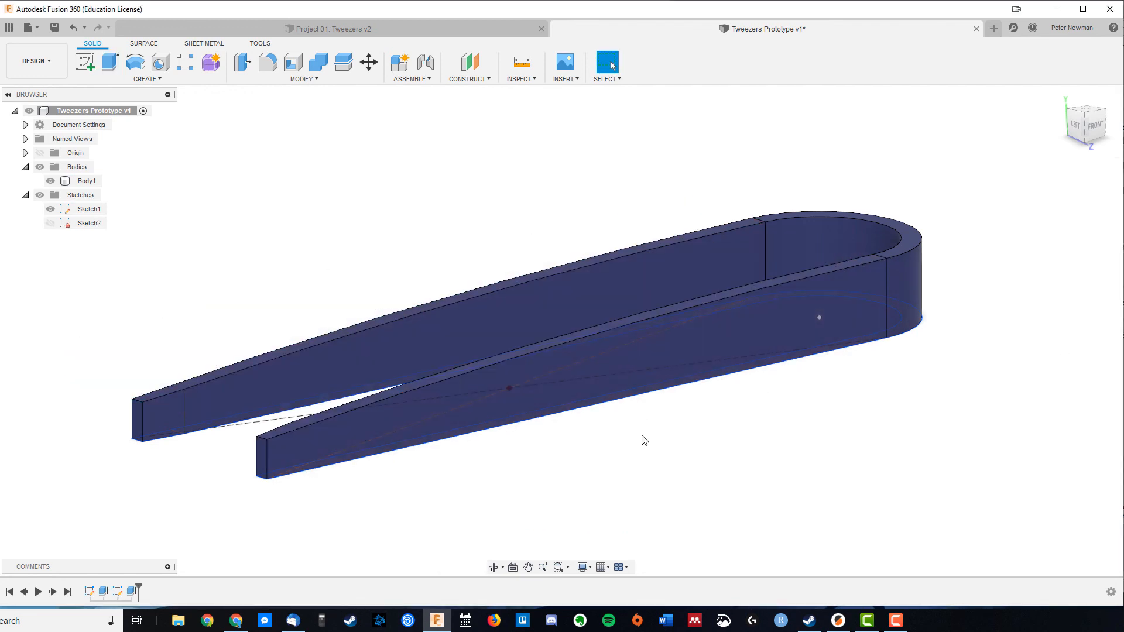
# Hide the U-shaped profile sketch and extrude the rear arm's inner tip face 1 mm, joined to the body.
pyautogui.keyDown('shift'); pyautogui.moveTo(842, 434); pyautogui.dragTo(788, 439, button='middle'); pyautogui.keyUp('shift')
pyautogui.moveTo(522, 437); pyautogui.dragTo(698, 464, button='middle')
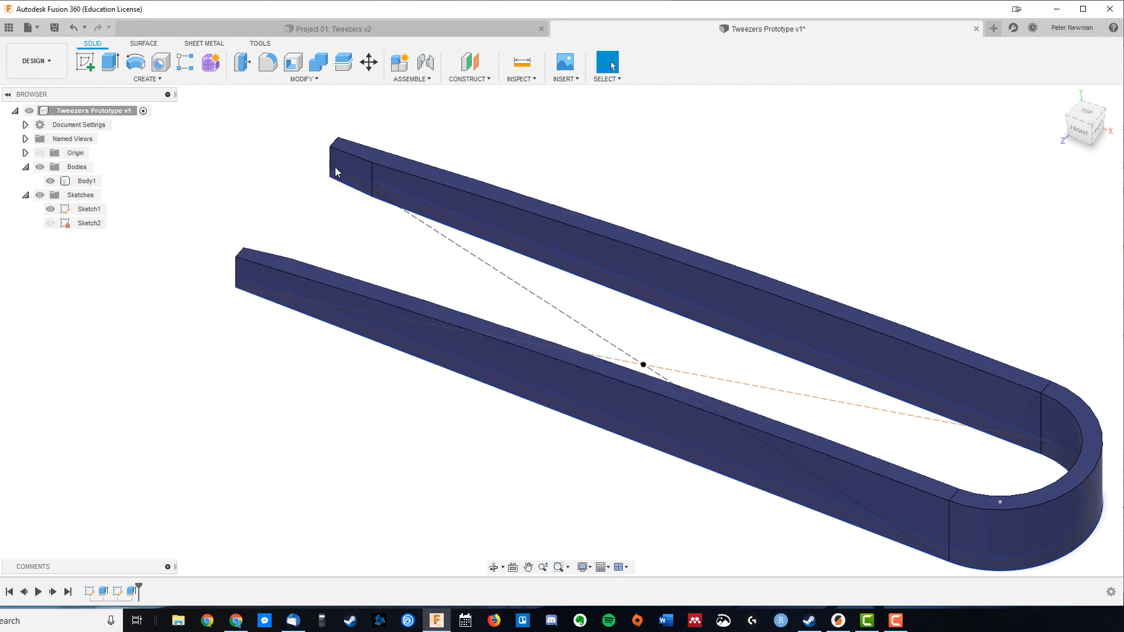
pyautogui.click(50, 209)
pyautogui.press('e')
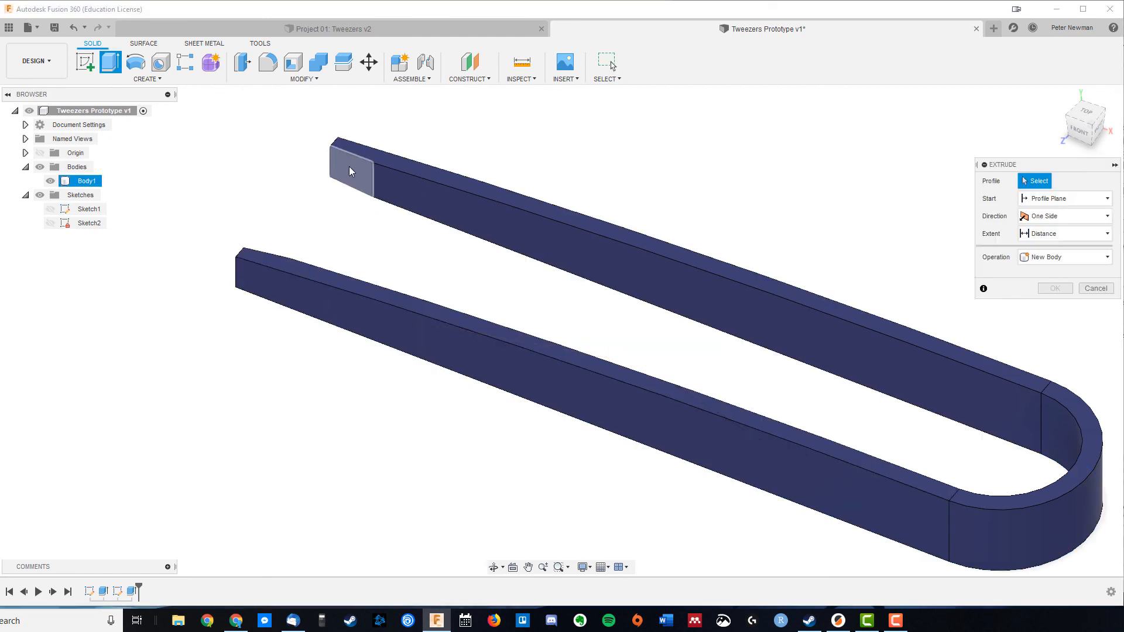
pyautogui.click(350, 167)
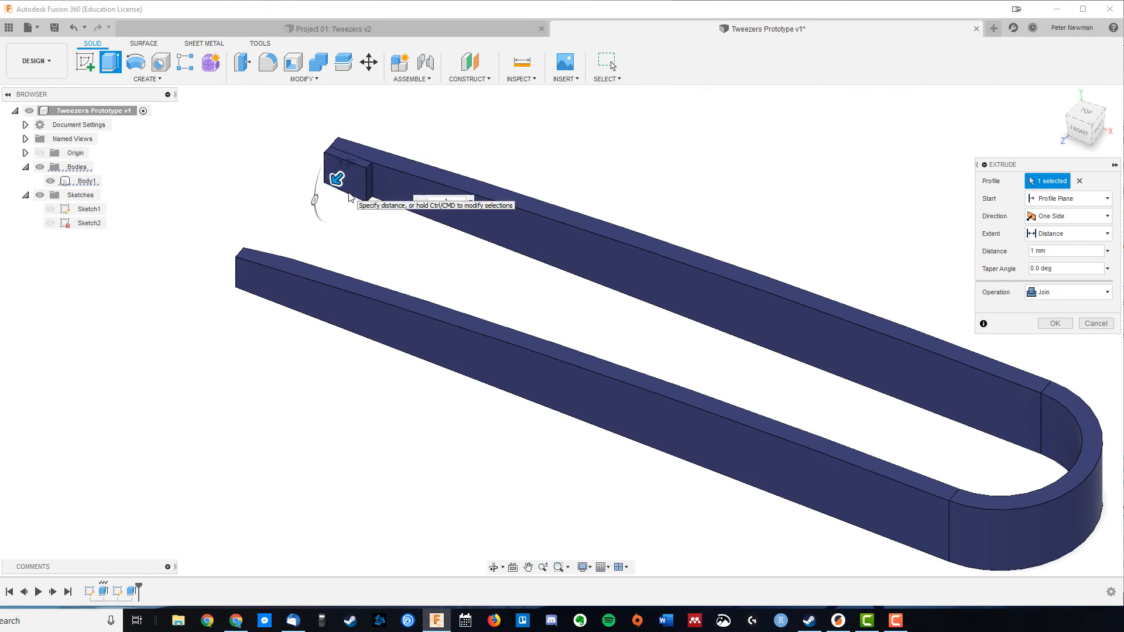
pyautogui.press('Return')
# Extrude the front arm's inner tip face 1 mm inward as a gripping pad, joined to the body.
pyautogui.keyDown('shift'); pyautogui.moveTo(341, 225); pyautogui.dragTo(680, 240, button='middle'); pyautogui.keyUp('shift')
pyautogui.press('e')
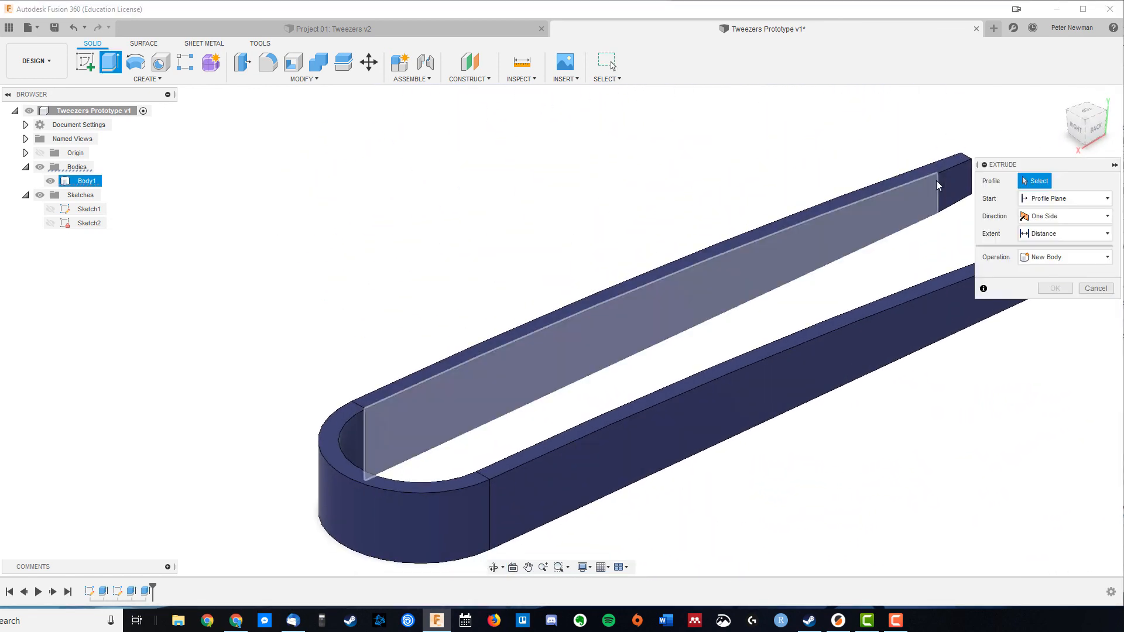
pyautogui.click(954, 182)
pyautogui.write('1')
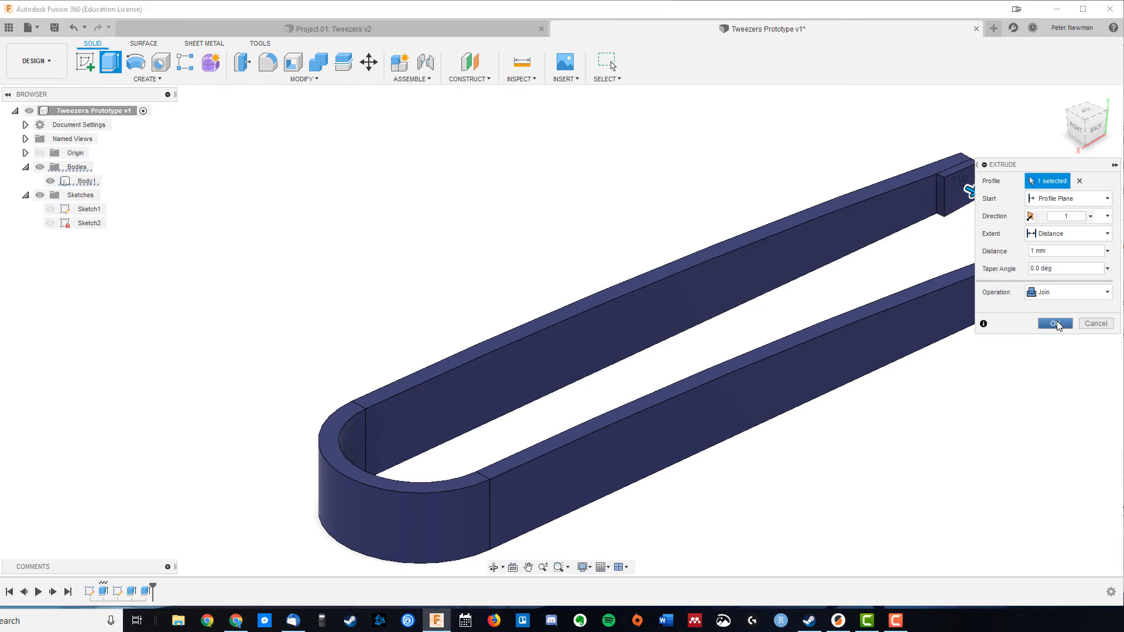
pyautogui.click(1056, 323)
# Fillet the two inner corner edges where the gripping pads meet the arms with a 2 mm radius.
pyautogui.keyDown('shift'); pyautogui.moveTo(697, 369); pyautogui.dragTo(459, 346, button='middle'); pyautogui.keyUp('shift')
pyautogui.scroll(1, 387, 382)
pyautogui.moveTo(388, 382); pyautogui.dragTo(298, 384, button='middle')
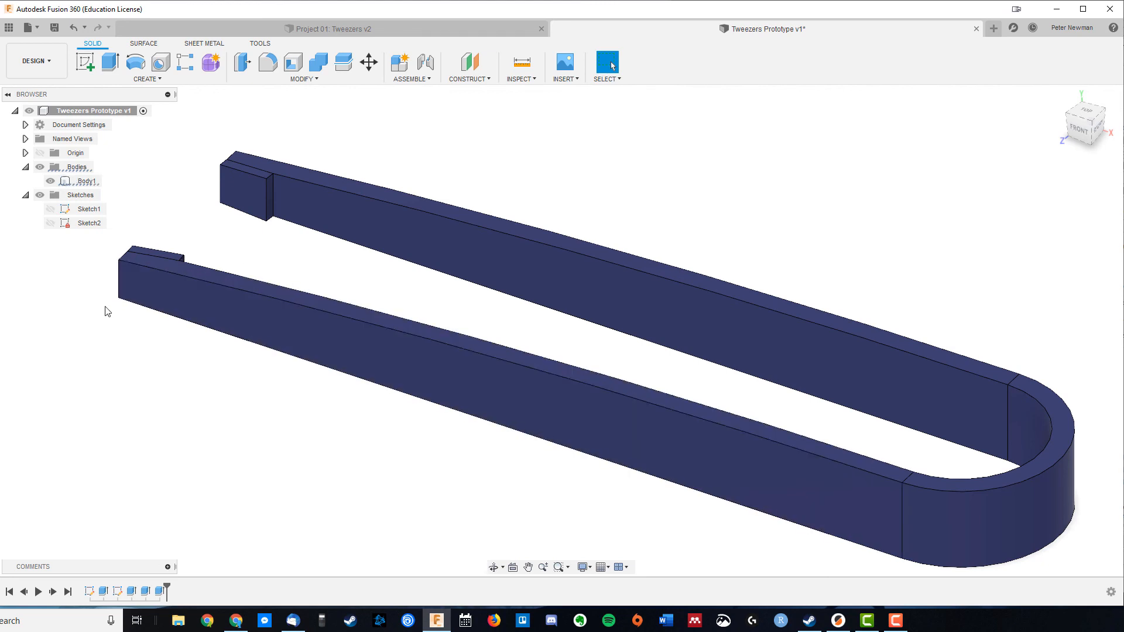
pyautogui.click(305, 82)
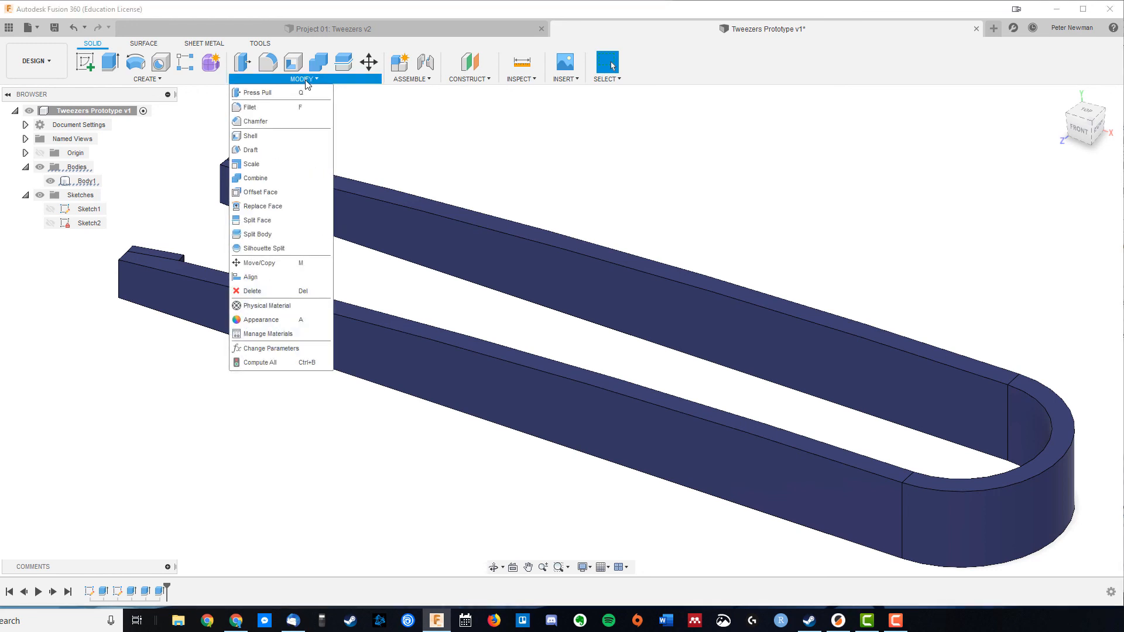
pyautogui.click(257, 108)
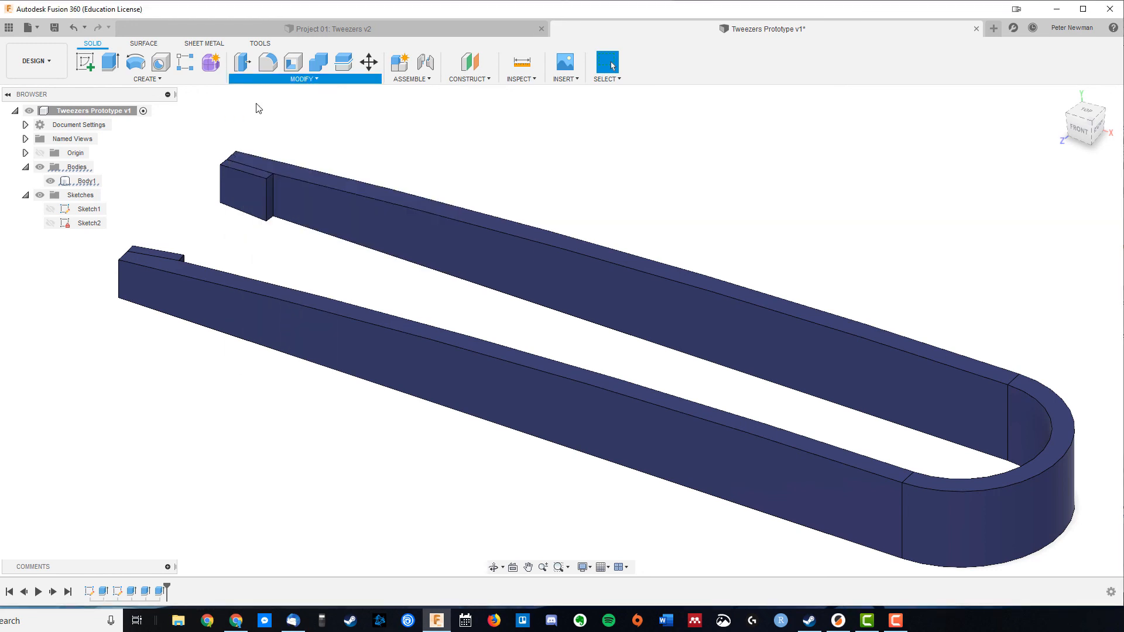
pyautogui.click(273, 196)
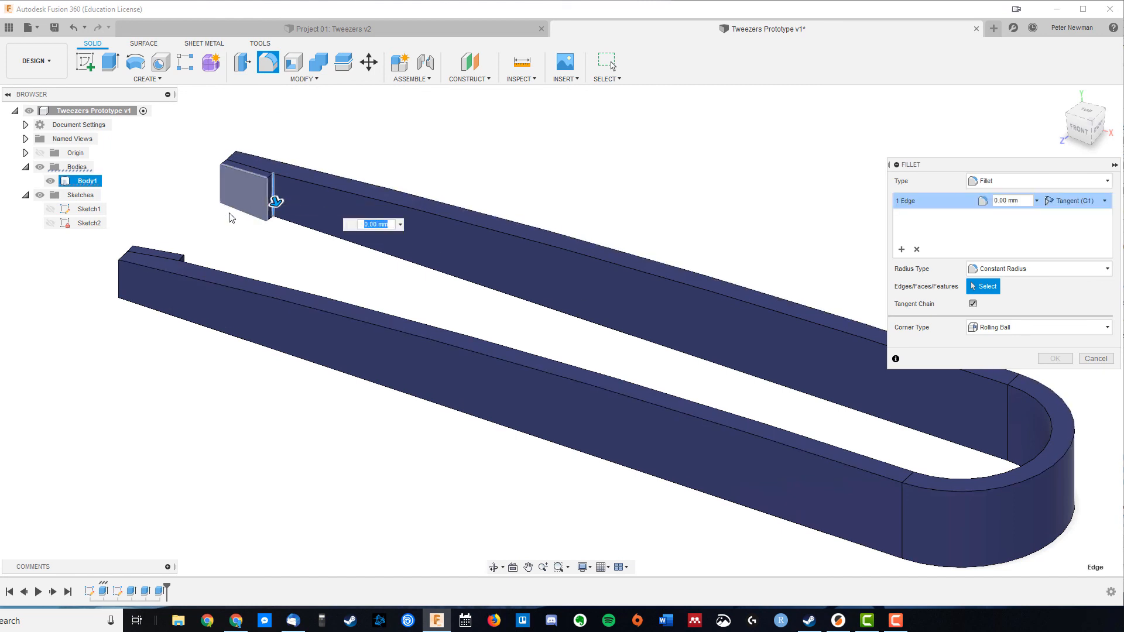
pyautogui.click(178, 269)
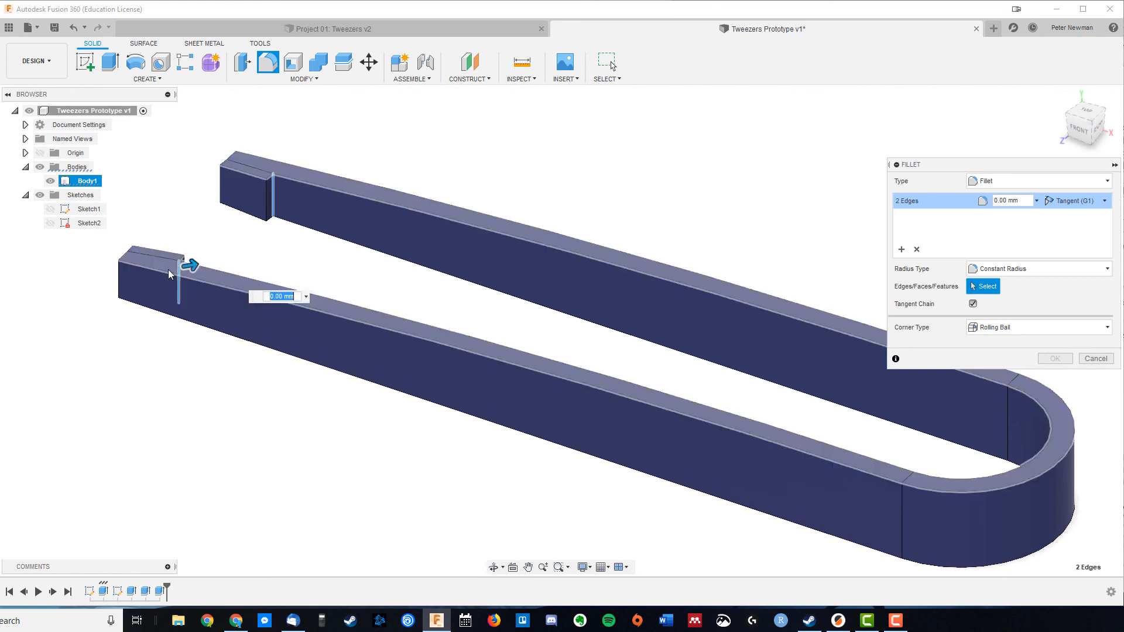
pyautogui.moveTo(192, 262)
pyautogui.mouseDown()
pyautogui.moveTo(183, 258)
pyautogui.moveTo(204, 264)
pyautogui.mouseUp()
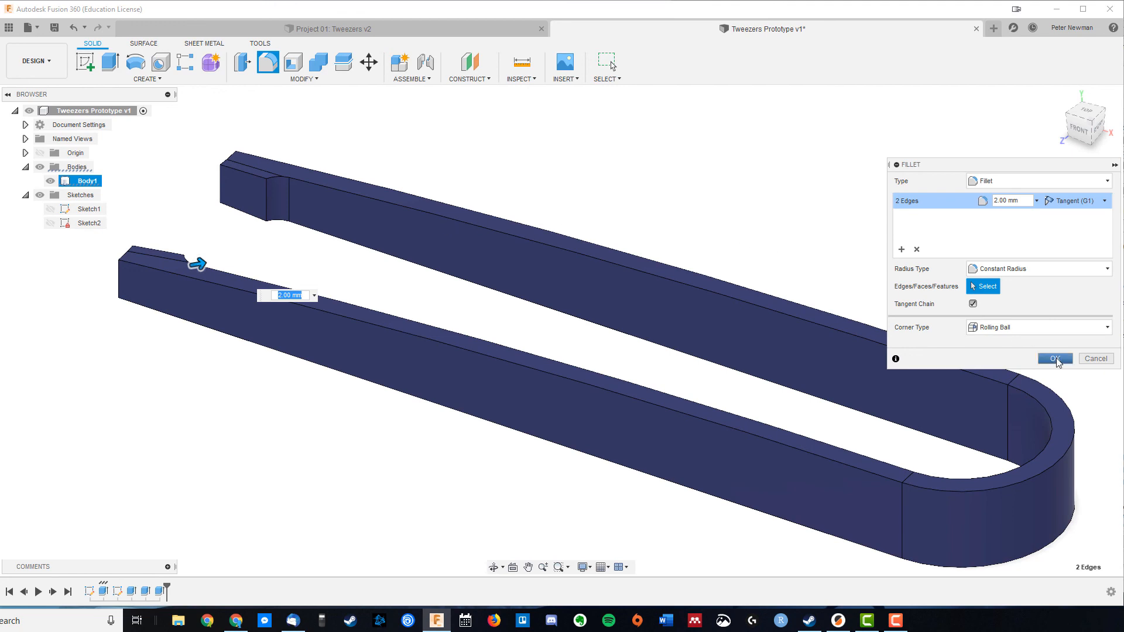
pyautogui.click(1055, 358)
# Fillet the outer vertical end edges of both arm tips with a 5 mm radius.
pyautogui.press('f')
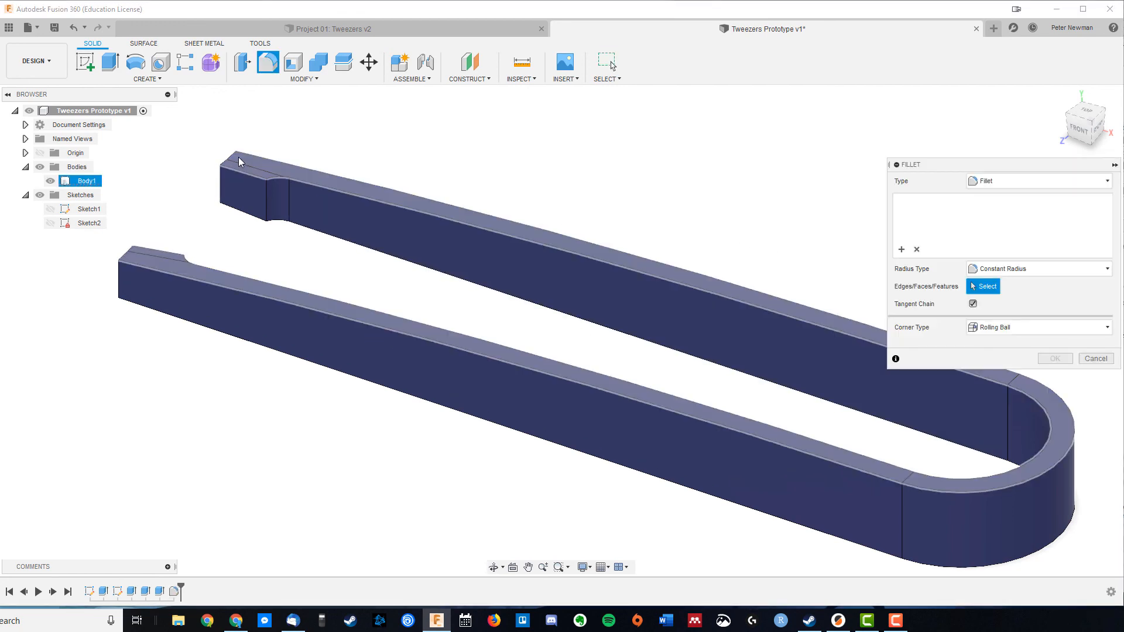
pyautogui.click(237, 159)
pyautogui.click(120, 276)
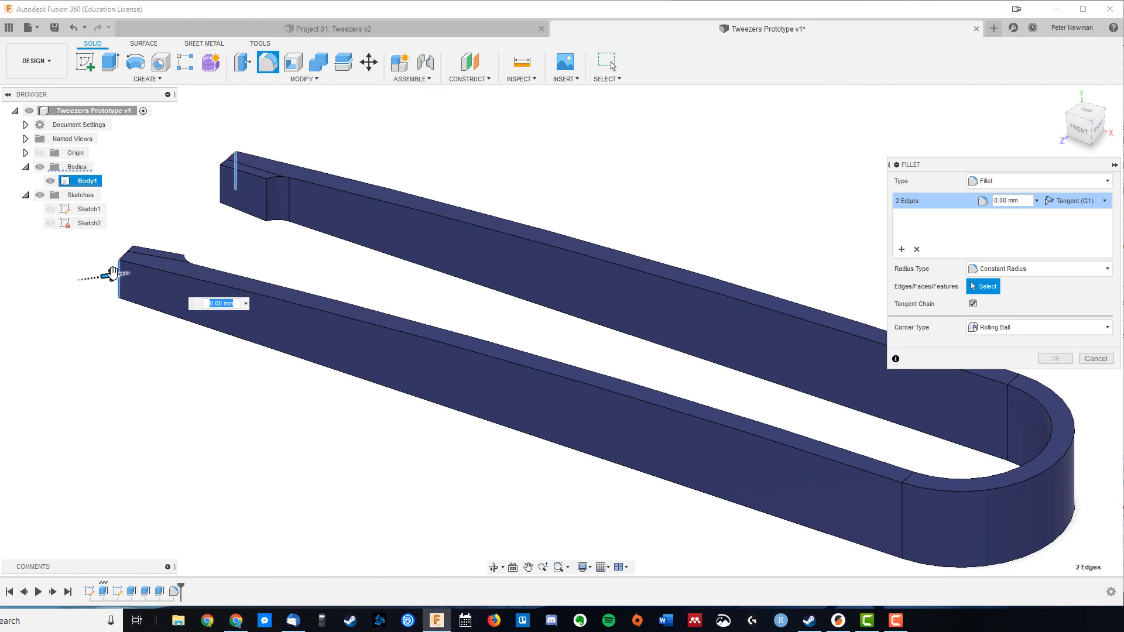
pyautogui.write('5')
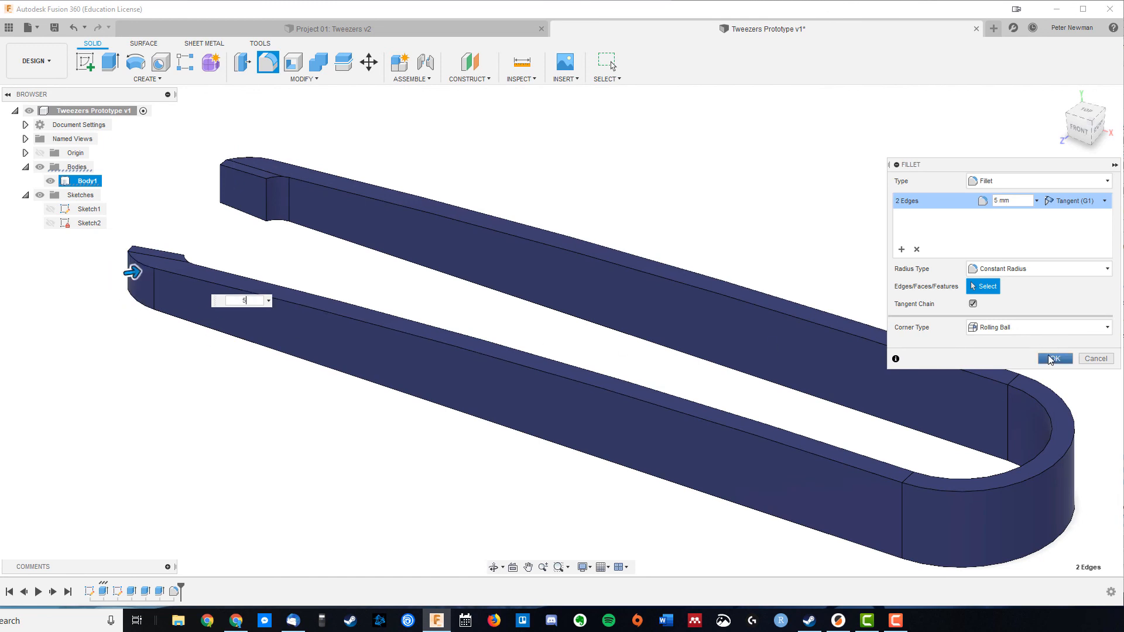
pyautogui.click(1051, 360)
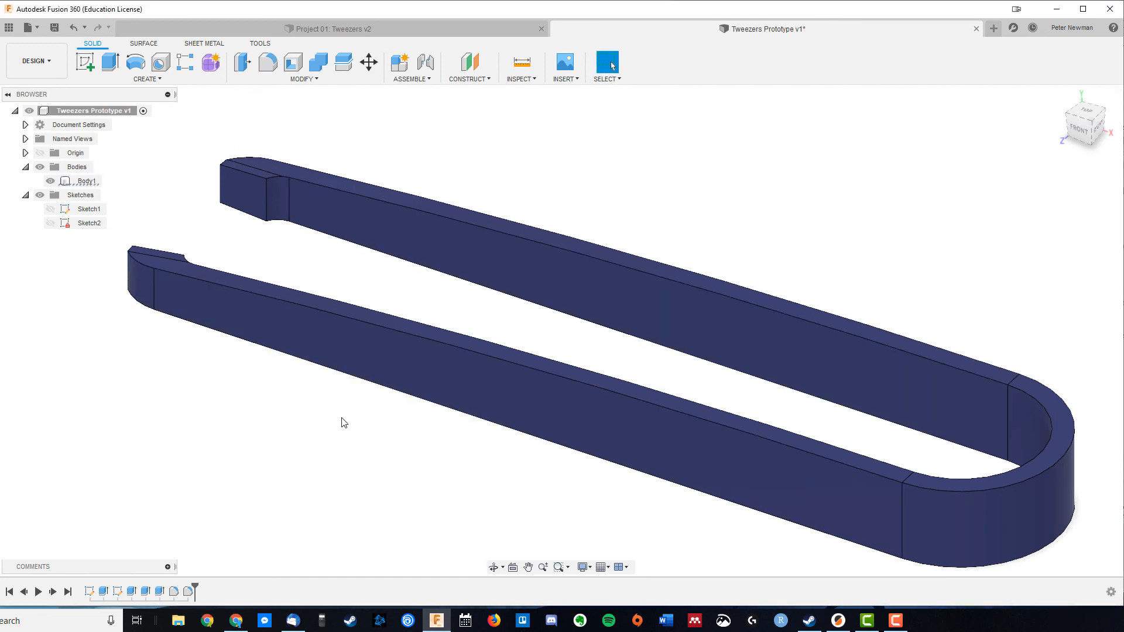